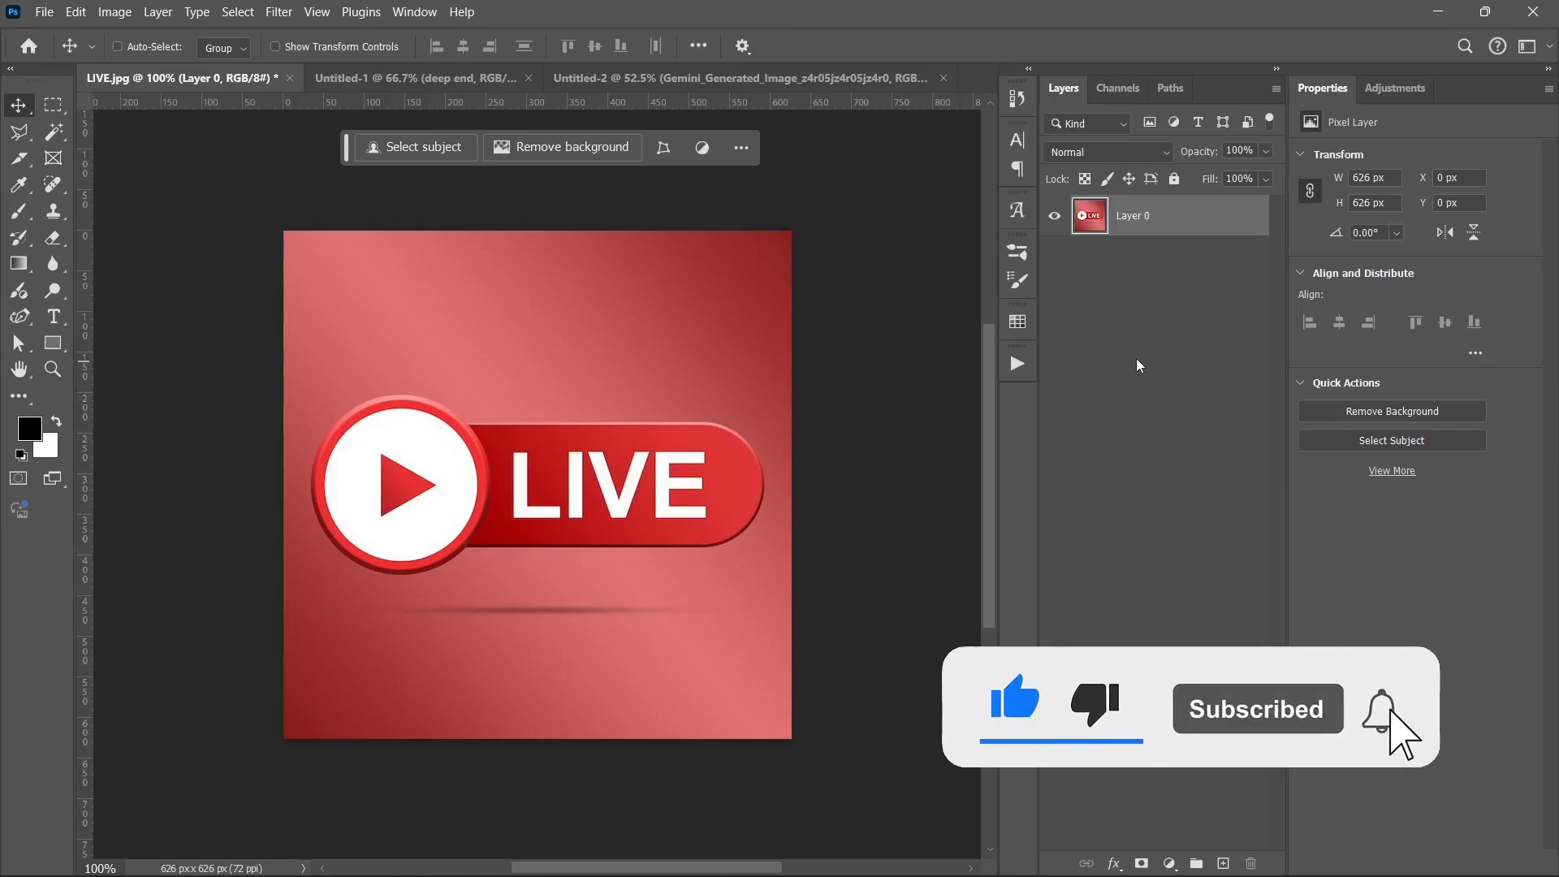
Draw a rectangular marquee selection of about 269 by 110 px around the white LIVE text.
click(53, 104)
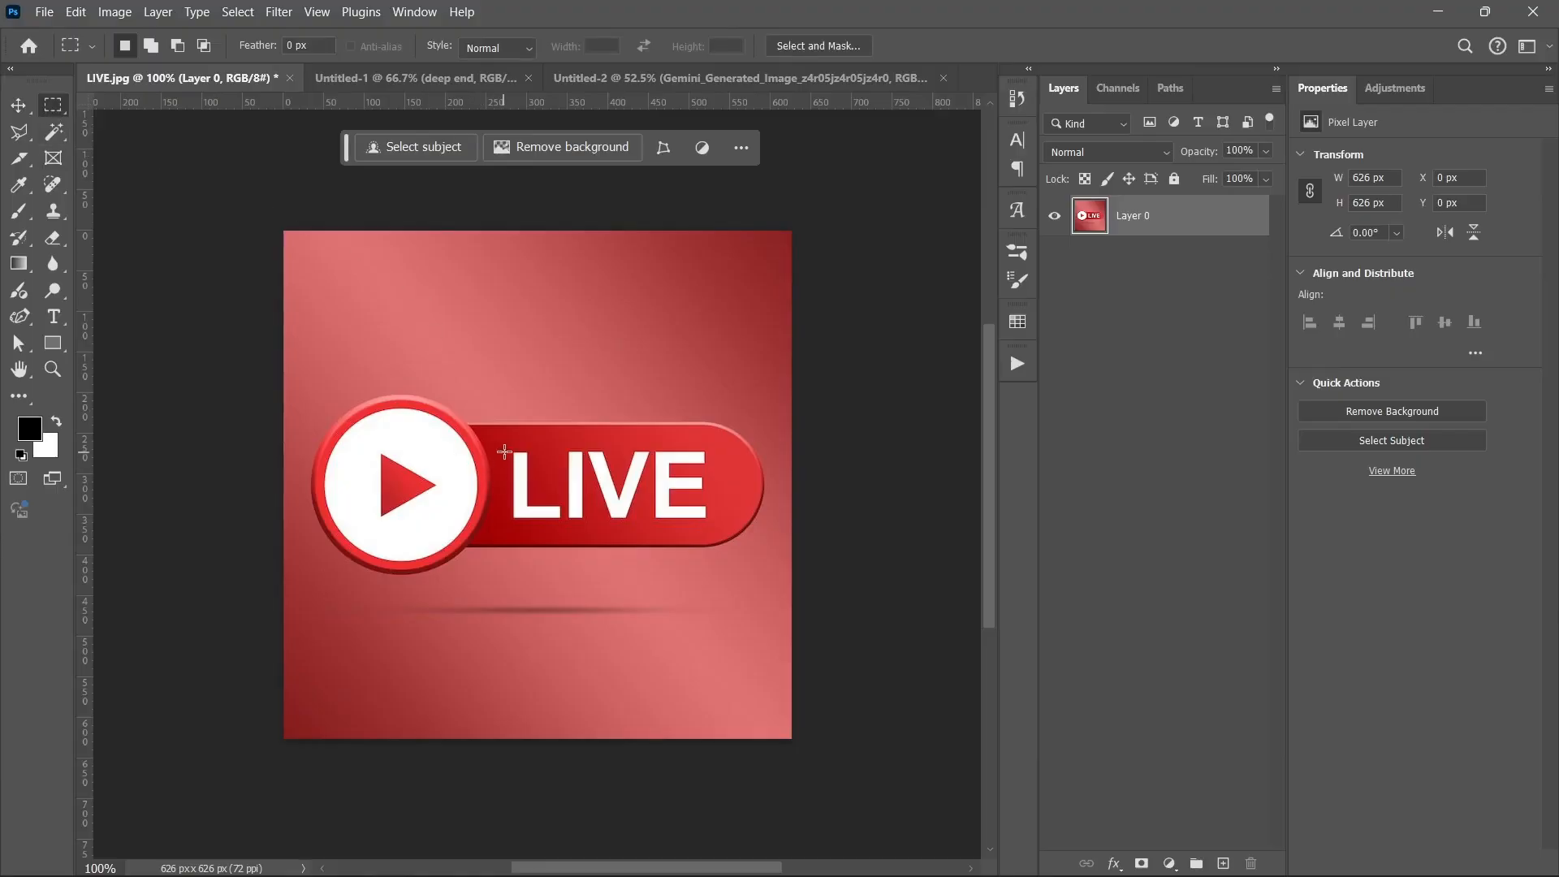
drag(502, 443, 720, 531)
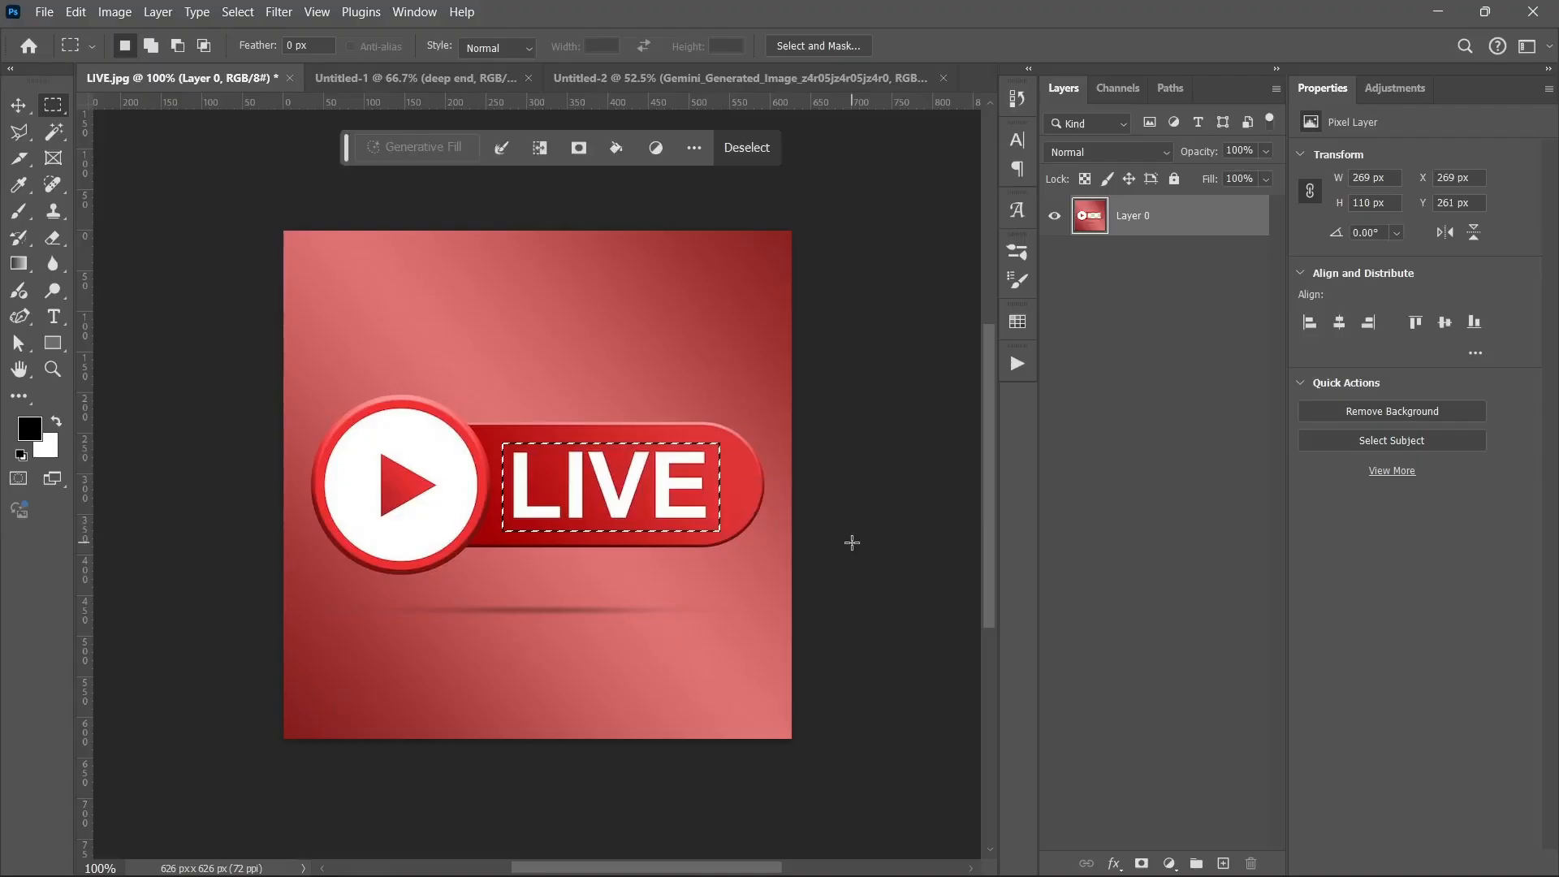
Try deleting the selected LIVE text area from the layer and undo the deletion.
key(Delete)
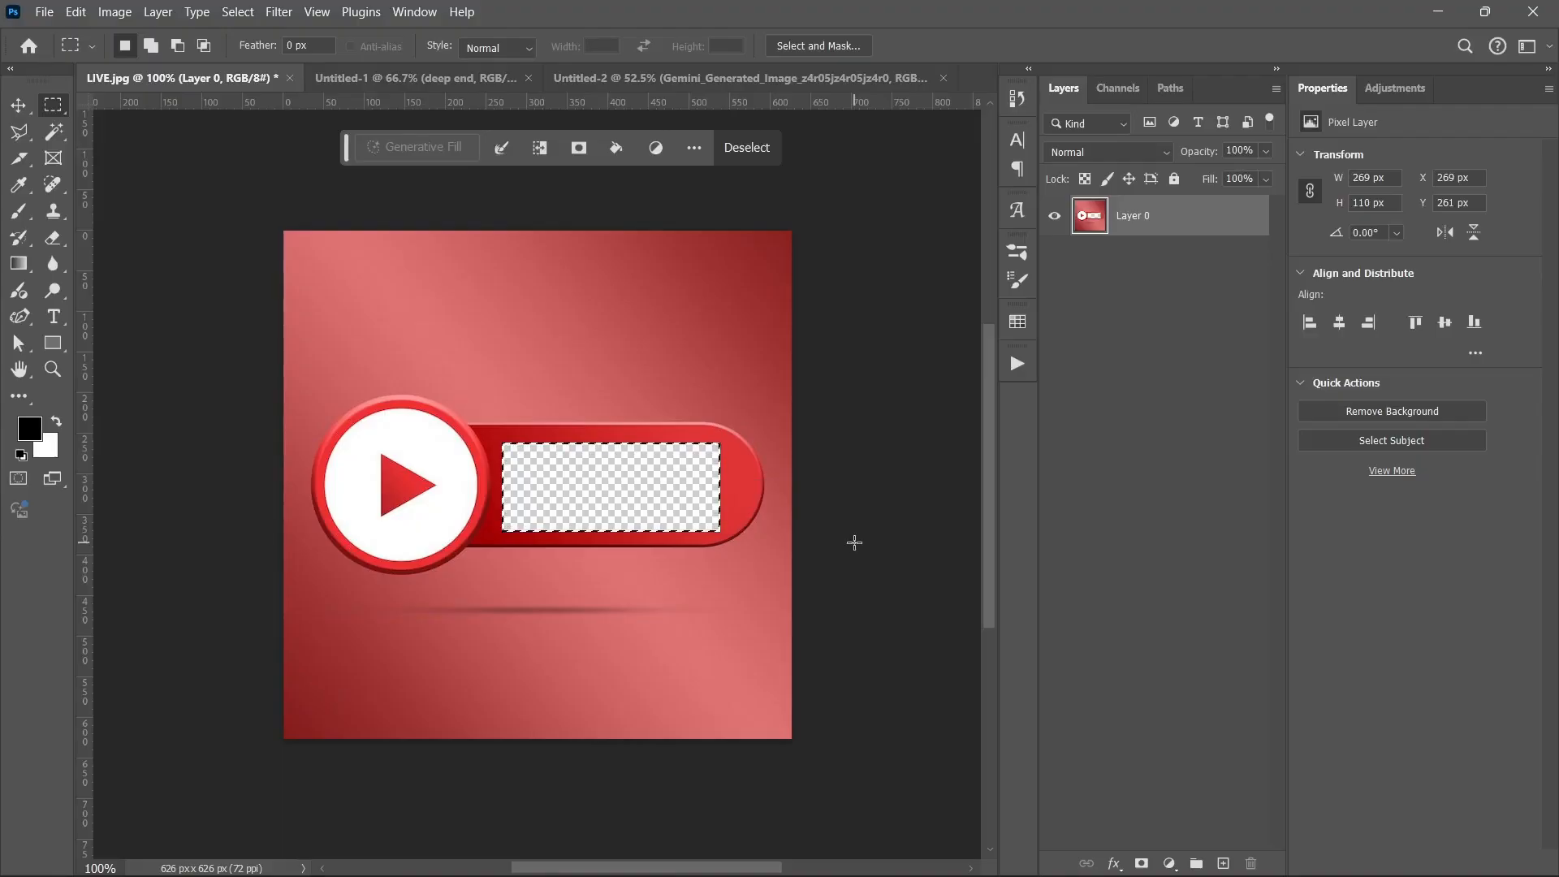
key(ctrl+z)
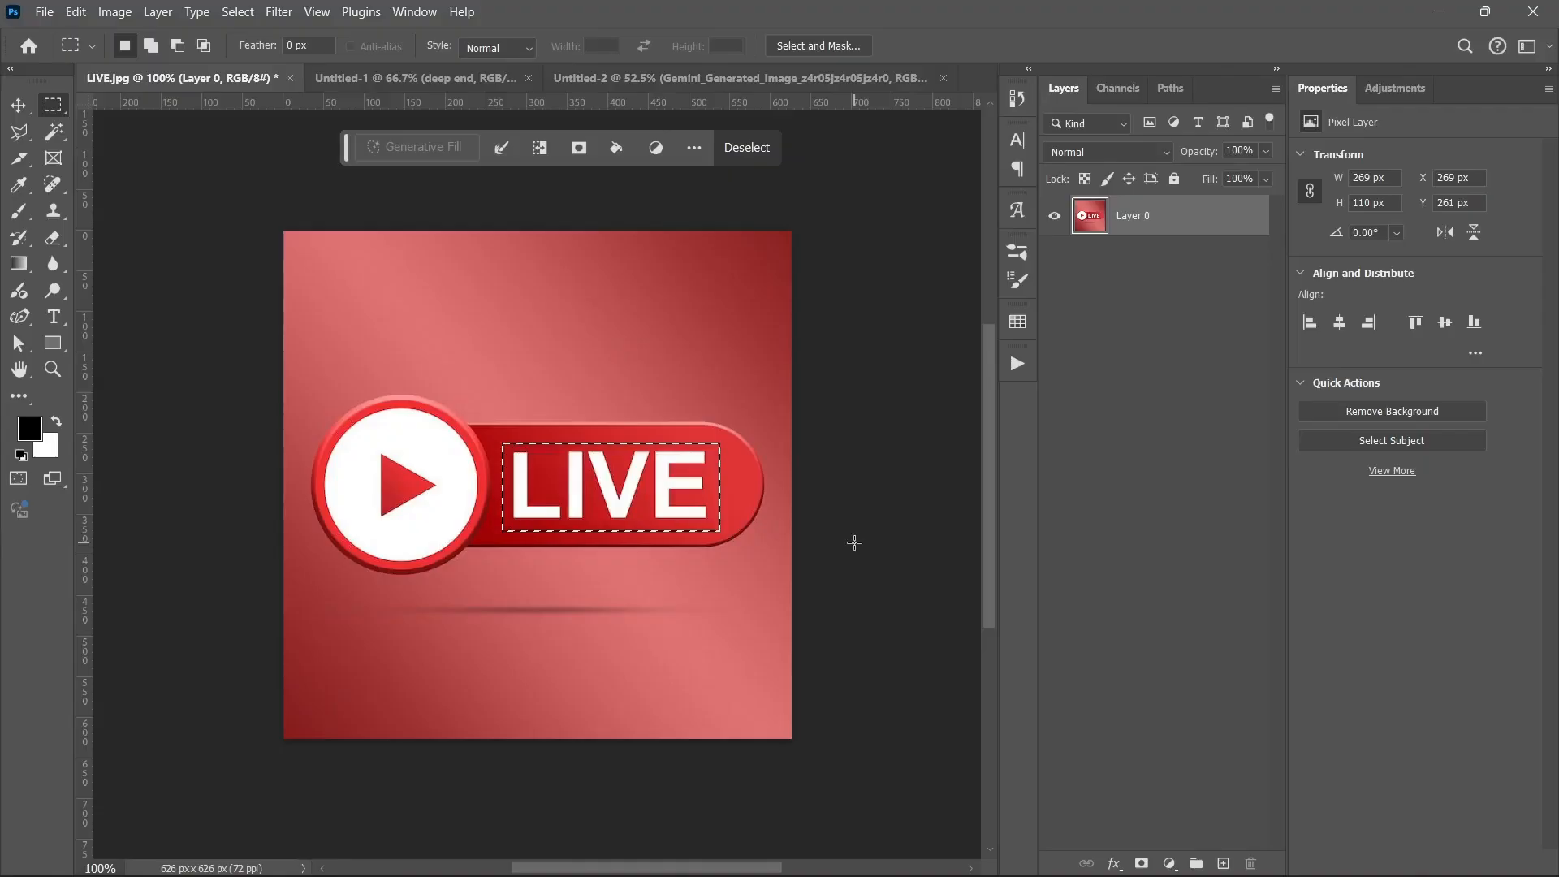
Try filling the selected LIVE text area with the foreground color in Normal mode at 100% opacity, and undo the fill.
key(i)
key(shift+BackSpace)
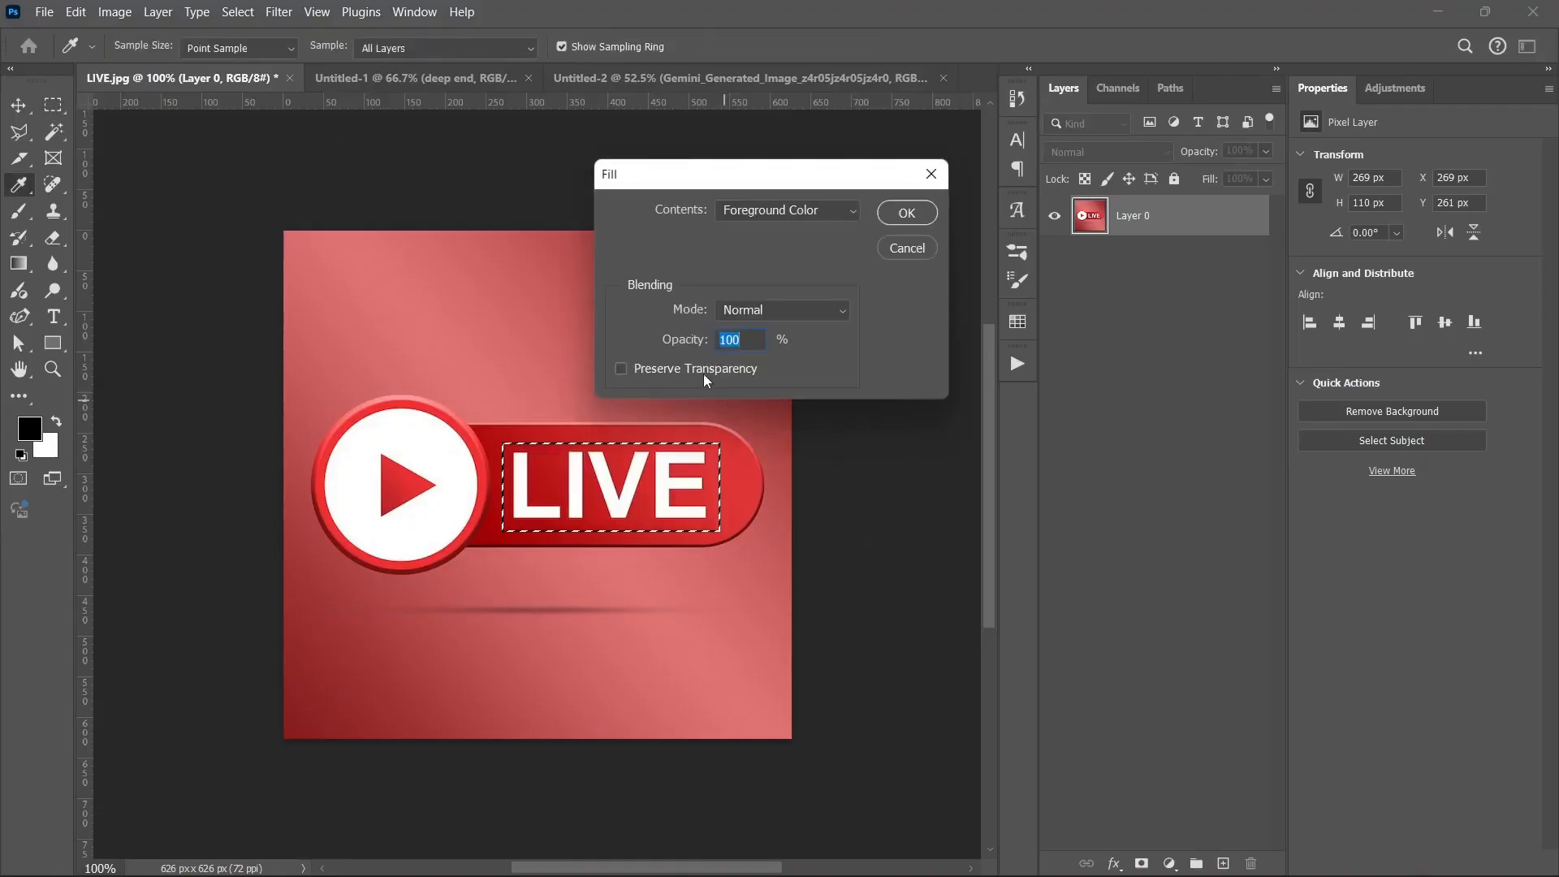
drag(707, 178, 694, 164)
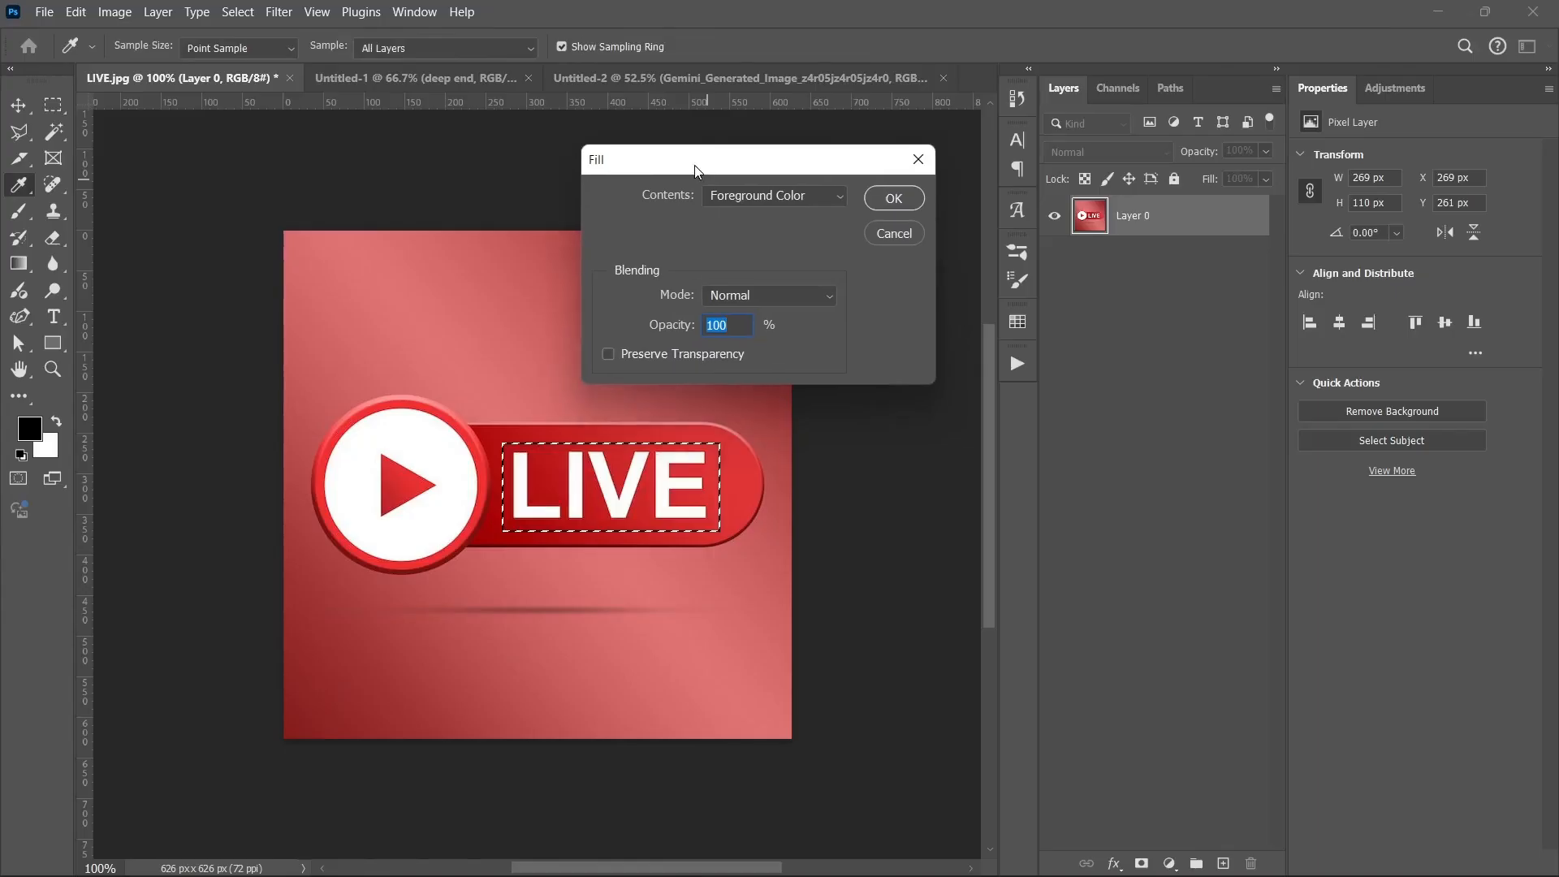
click(769, 195)
click(768, 195)
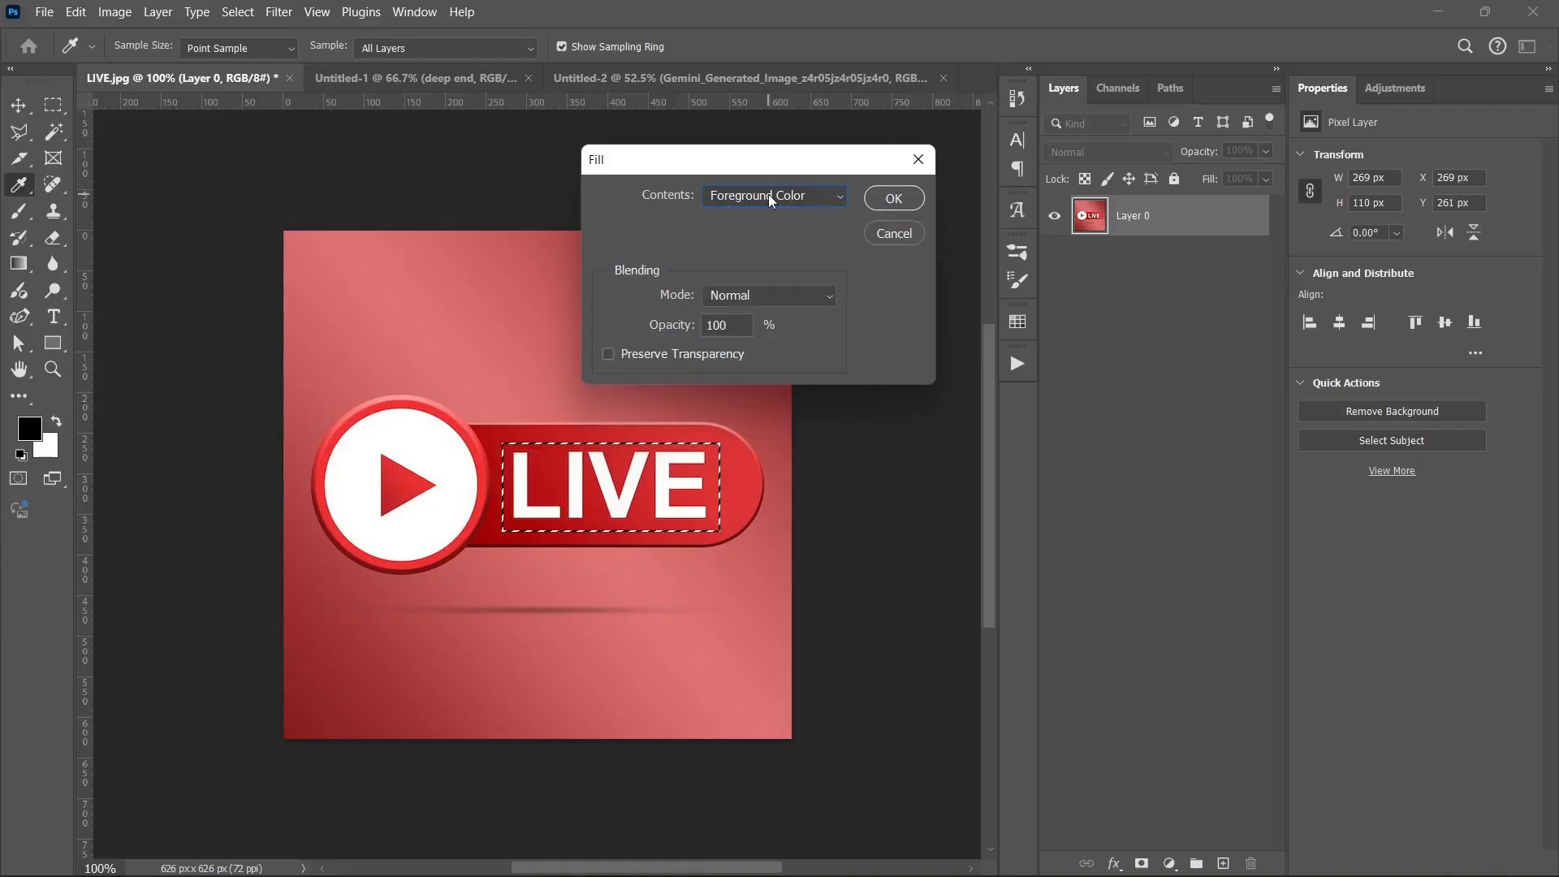
click(894, 200)
key(m)
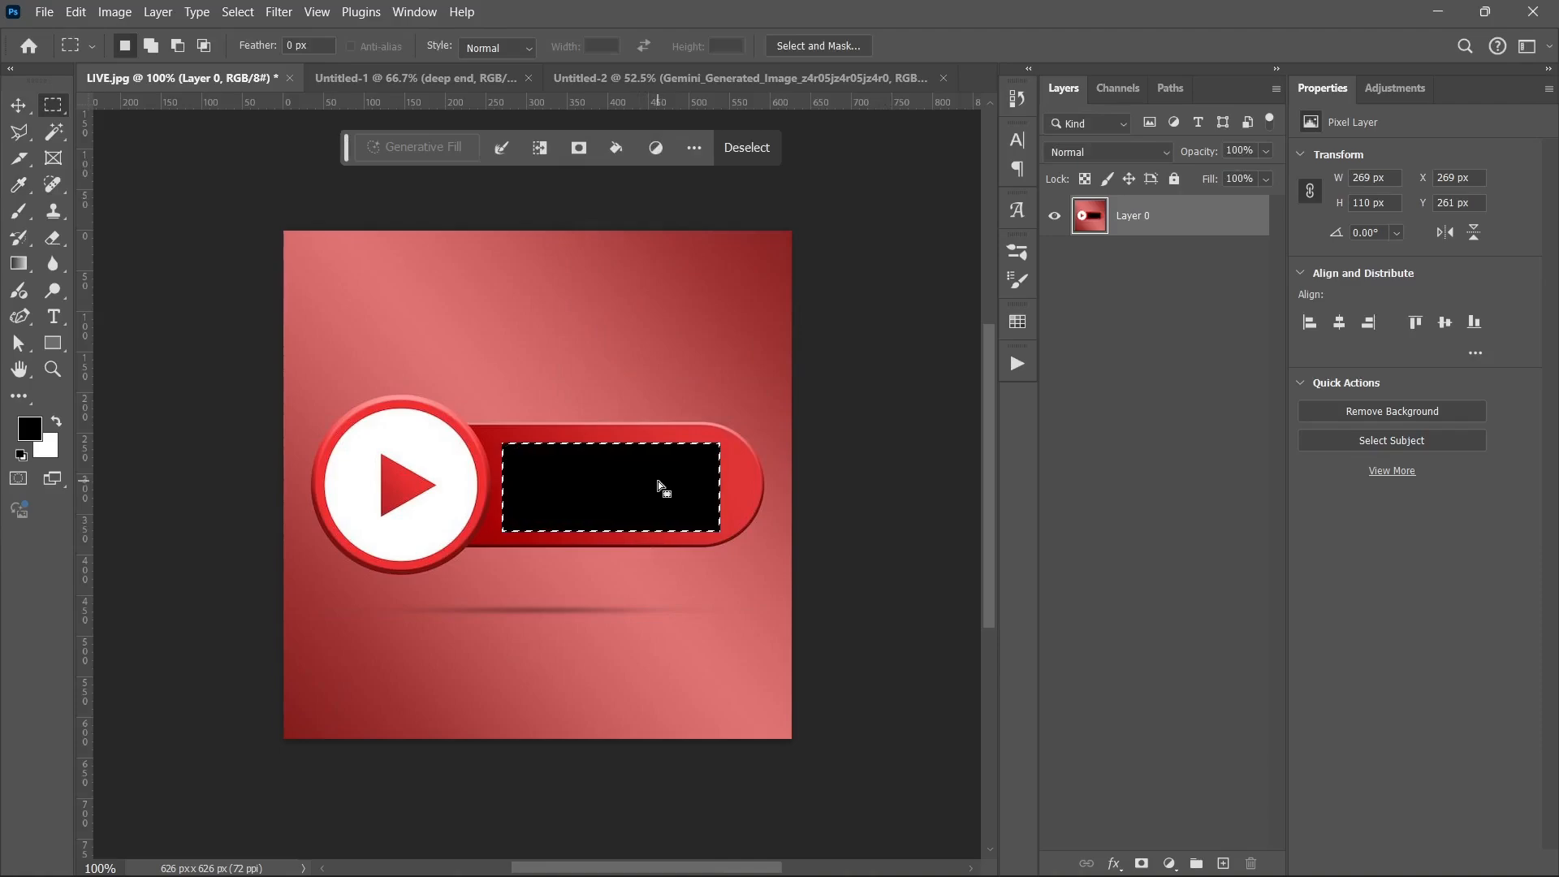
key(ctrl+z)
Try filling the selected LIVE text area with the background color and undo the fill.
key(i)
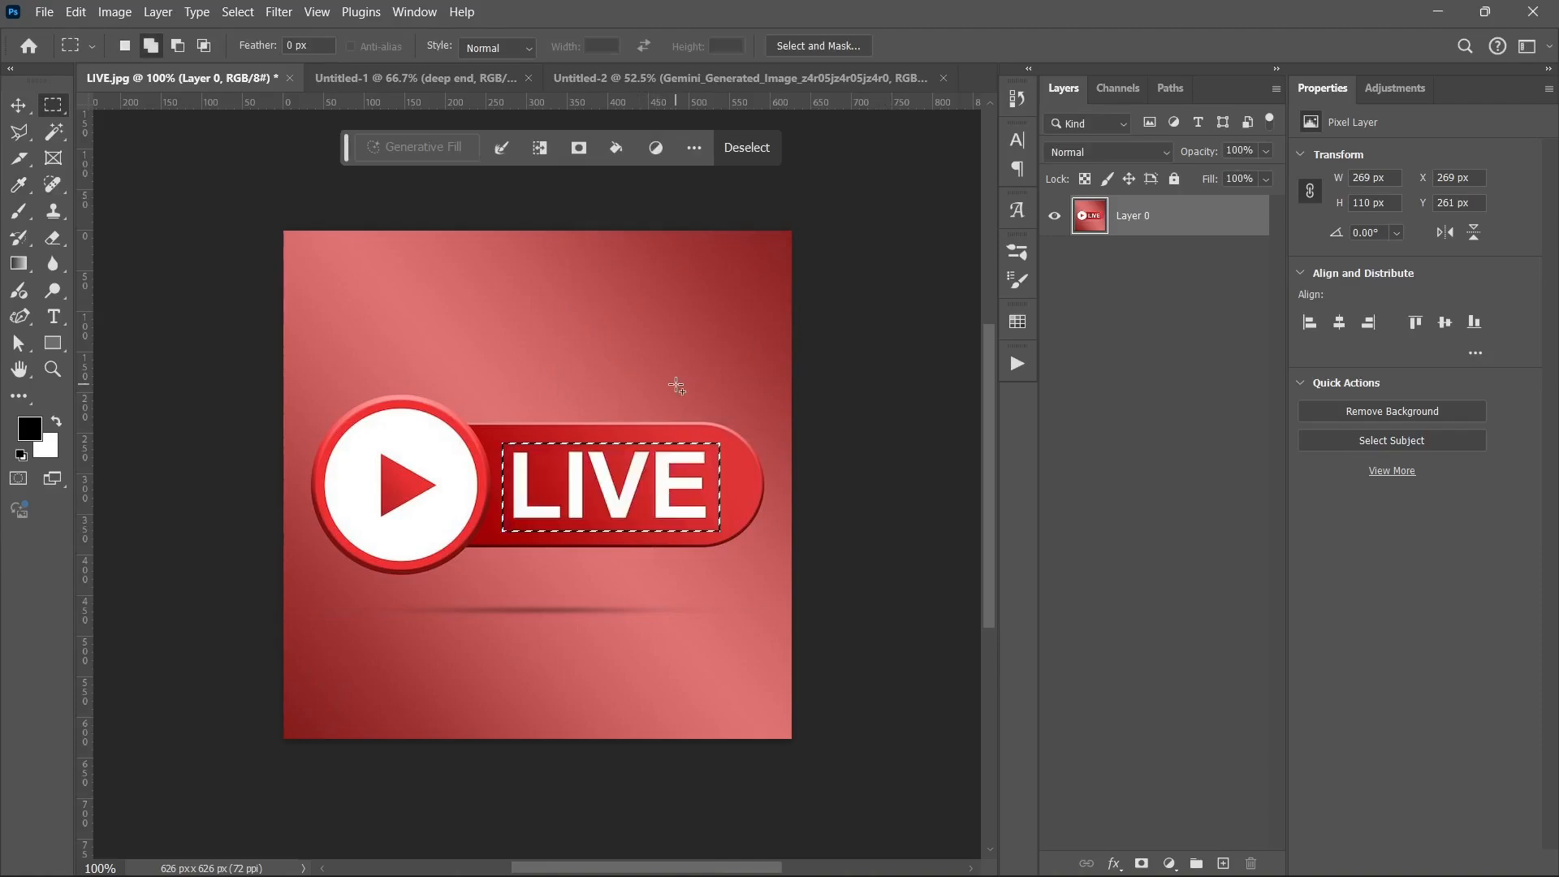
key(shift+F5)
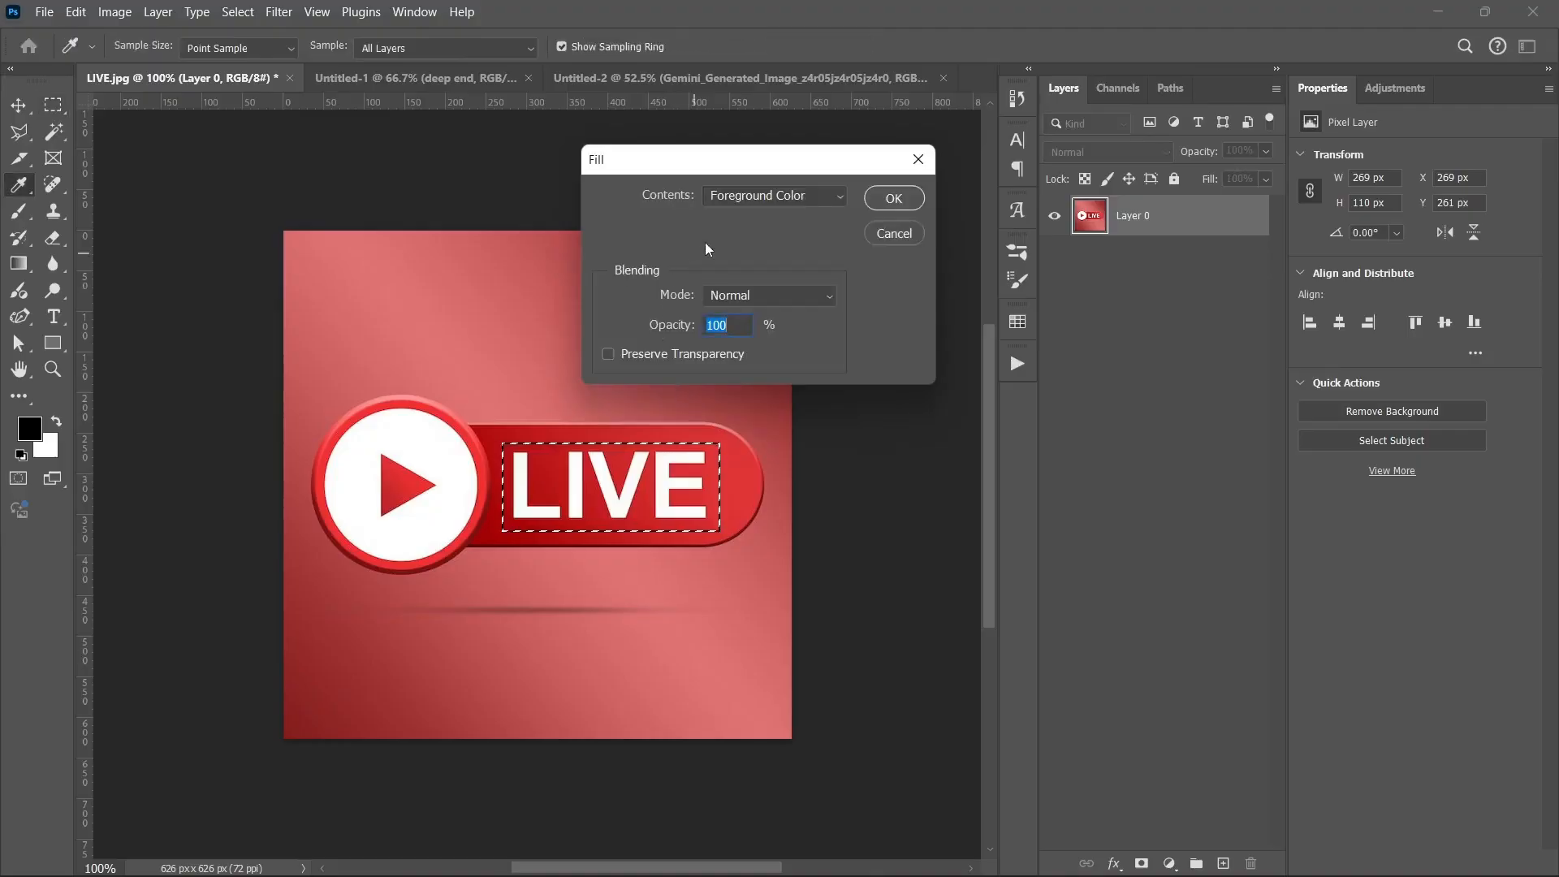
click(737, 195)
click(735, 235)
click(893, 198)
key(m)
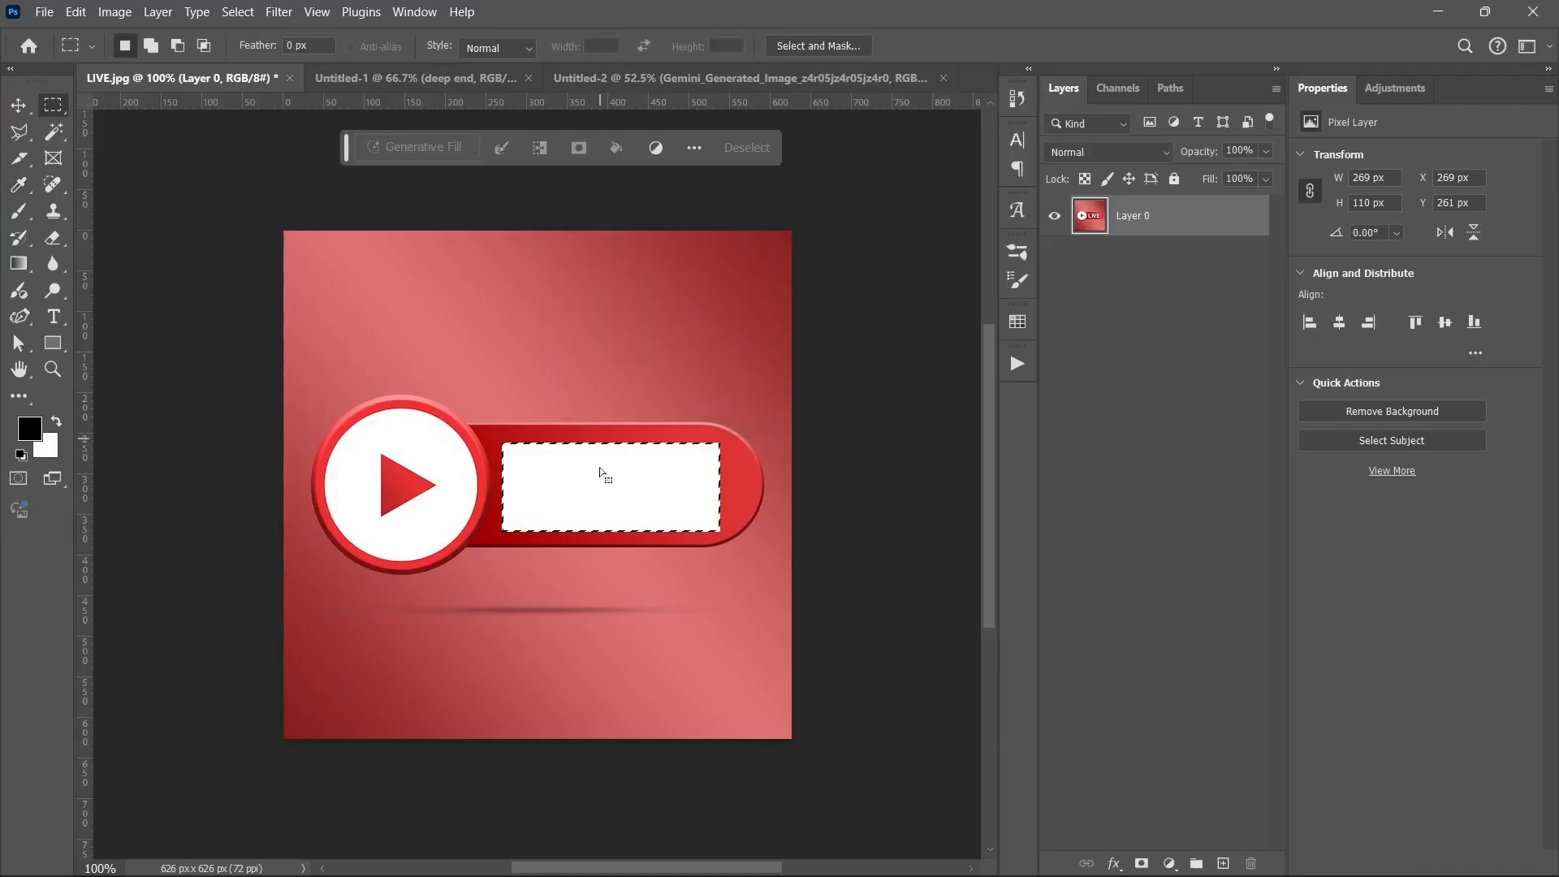
key(ctrl+z)
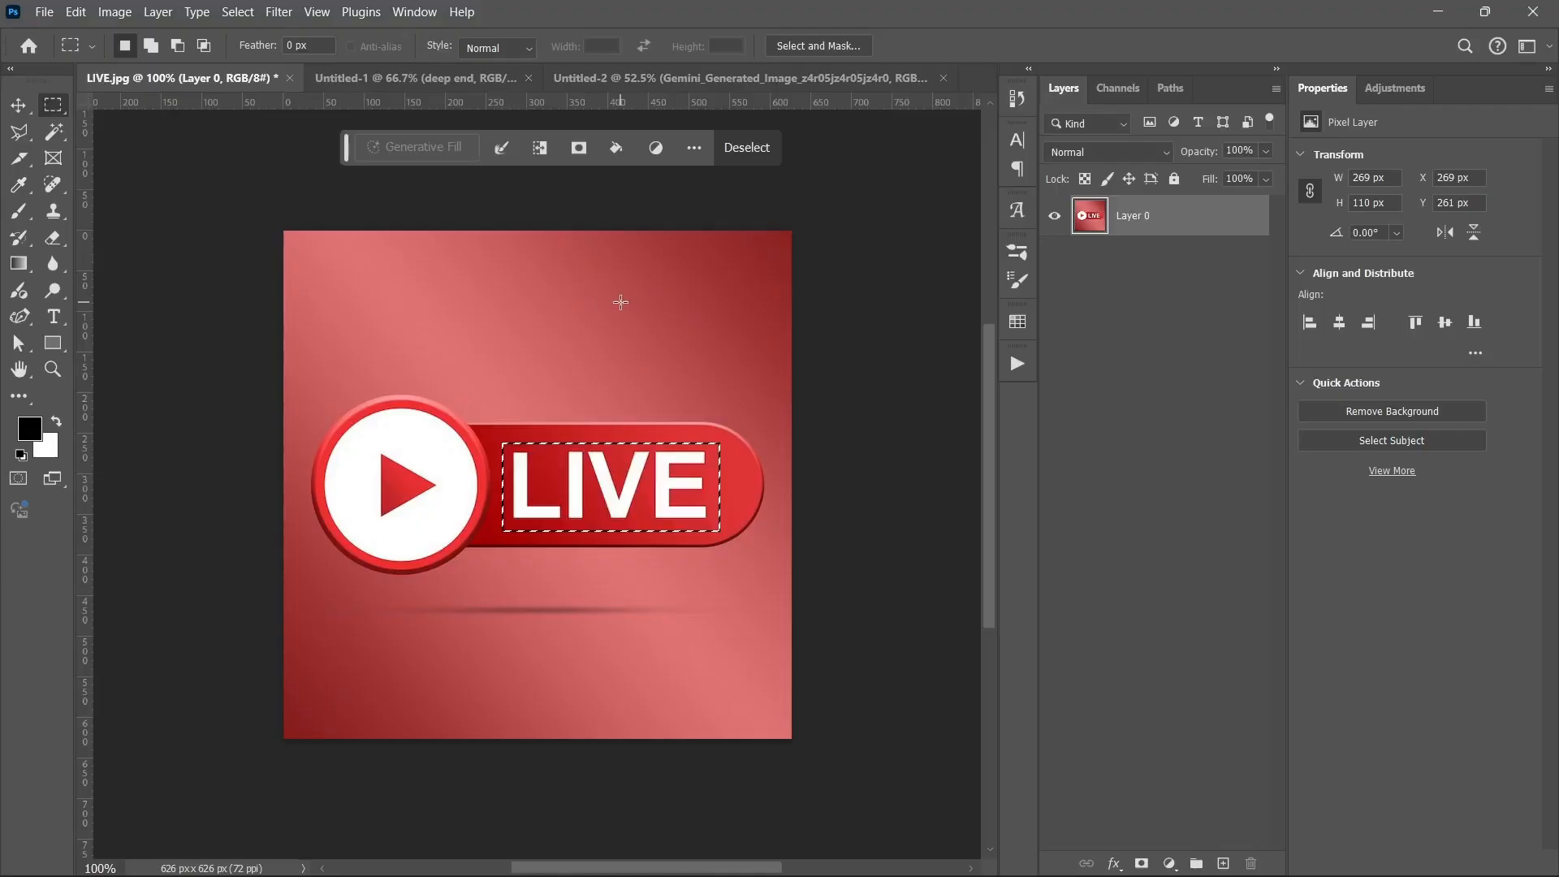
Fill the selected LIVE text area using Content-Aware contents with Color Adaptation on, and deselect it.
key(shift)
key(shift+F5)
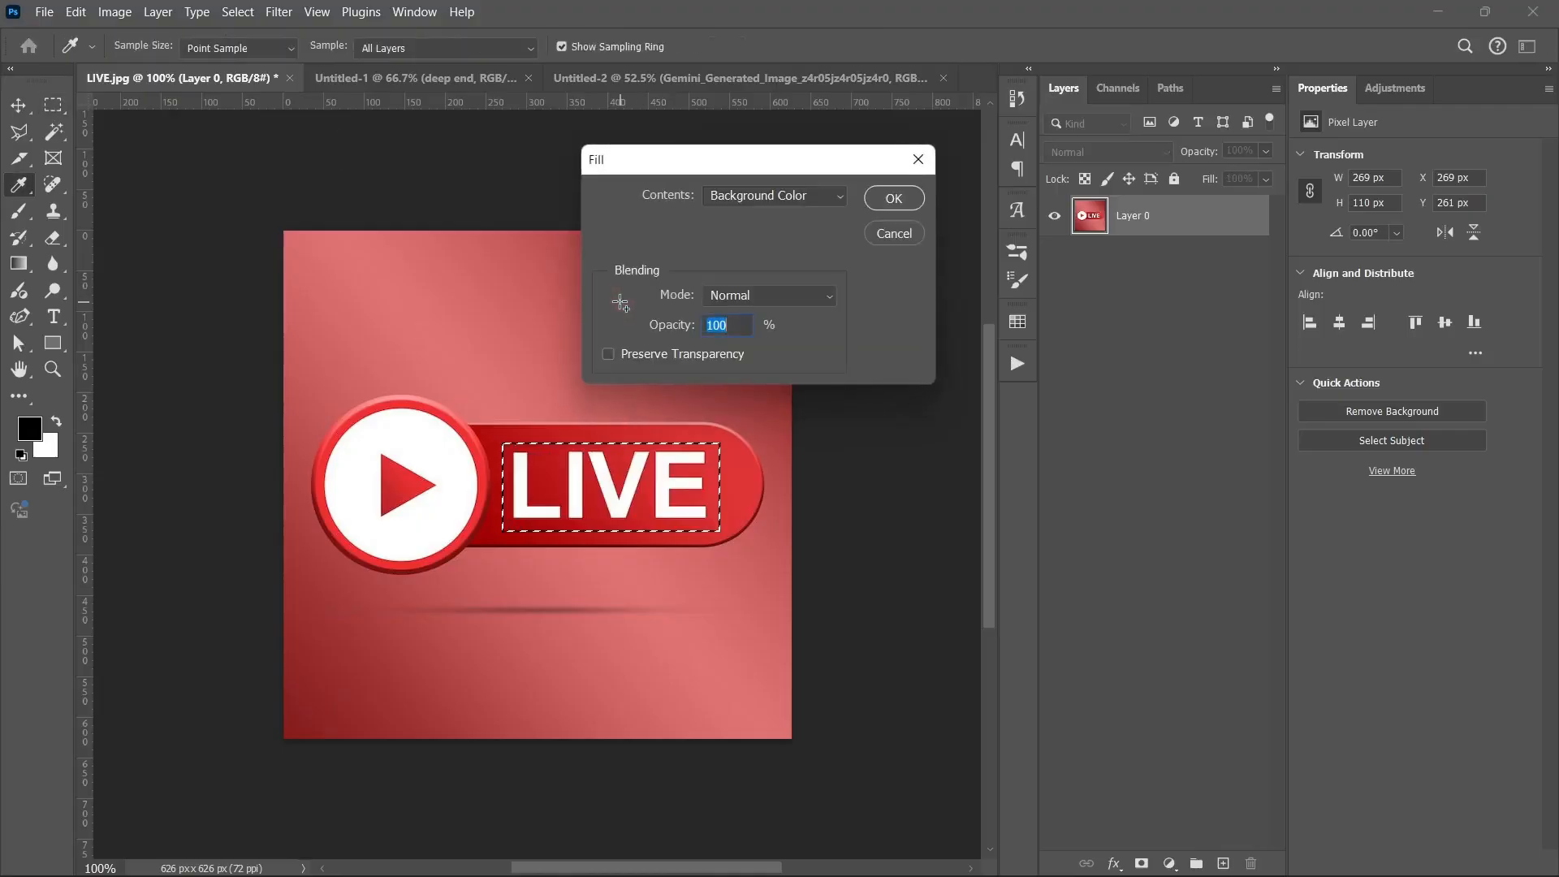
click(723, 198)
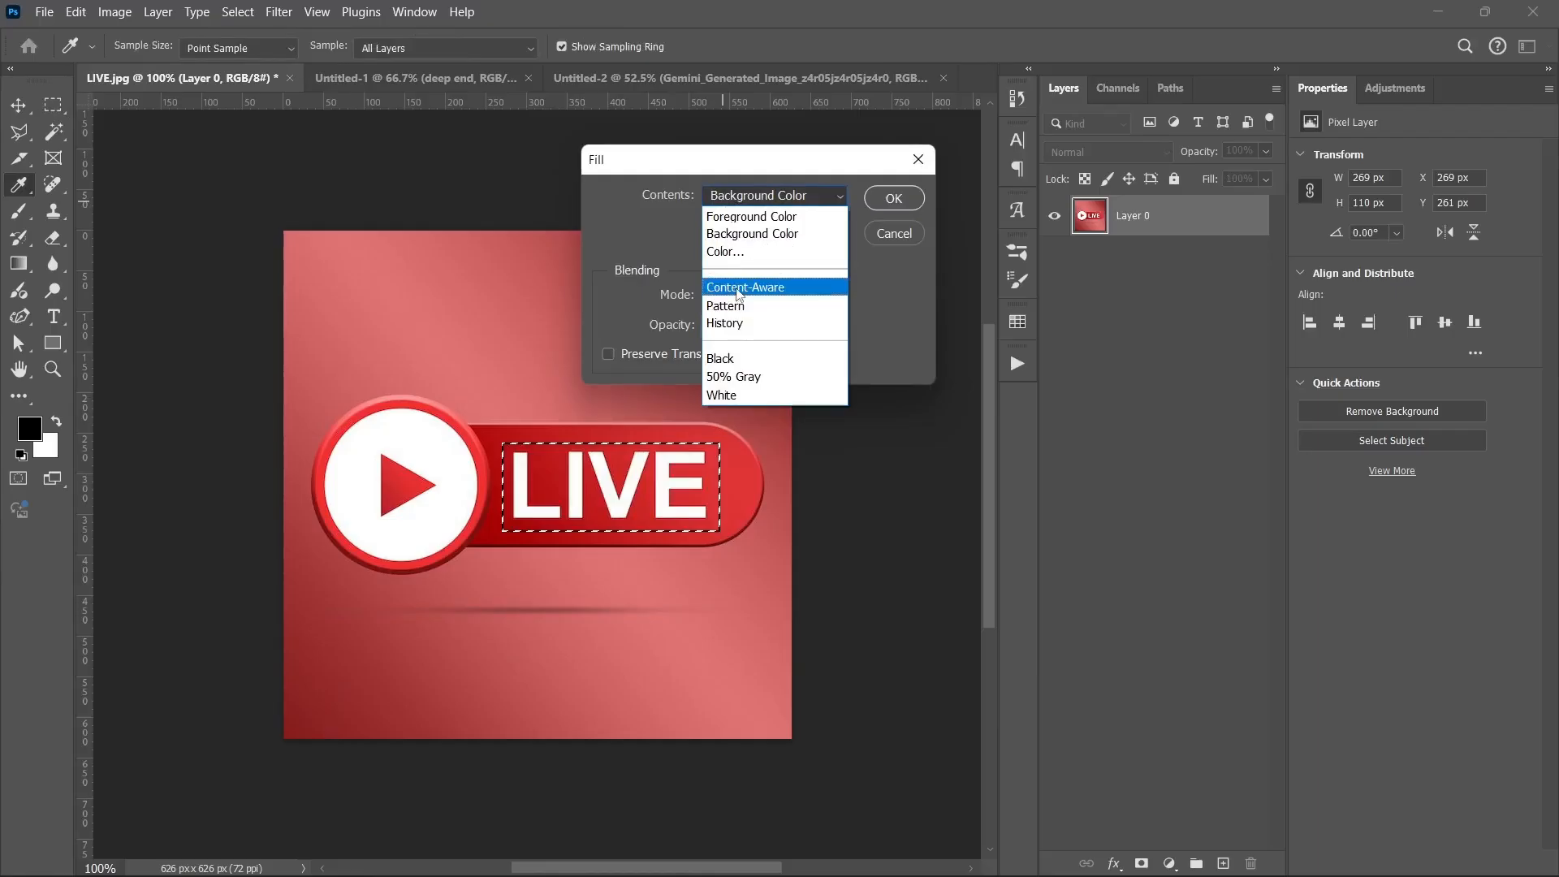
click(739, 288)
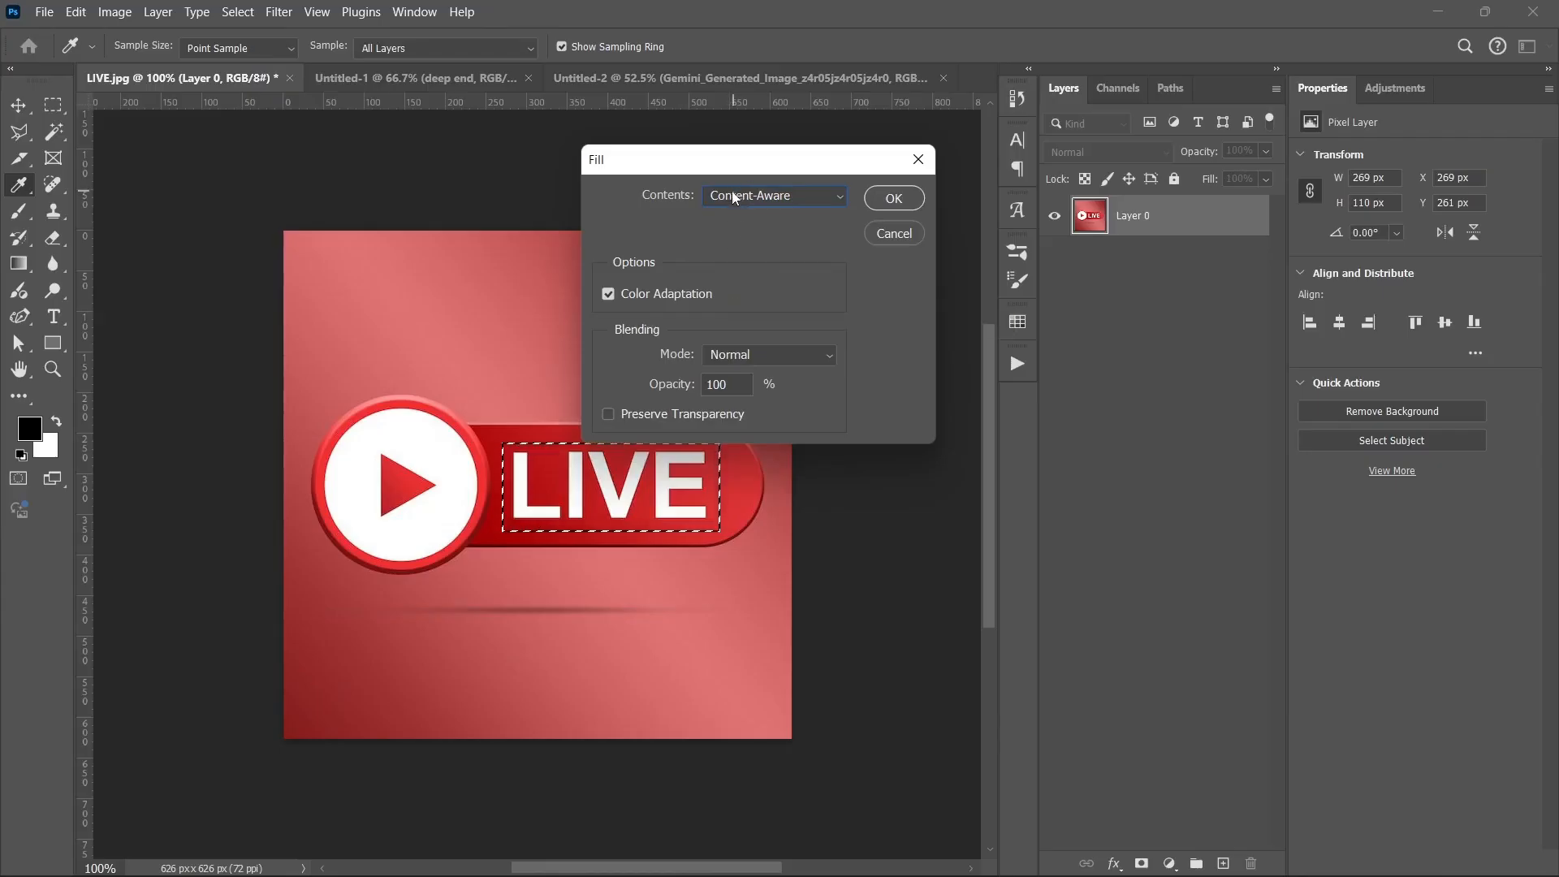
click(887, 200)
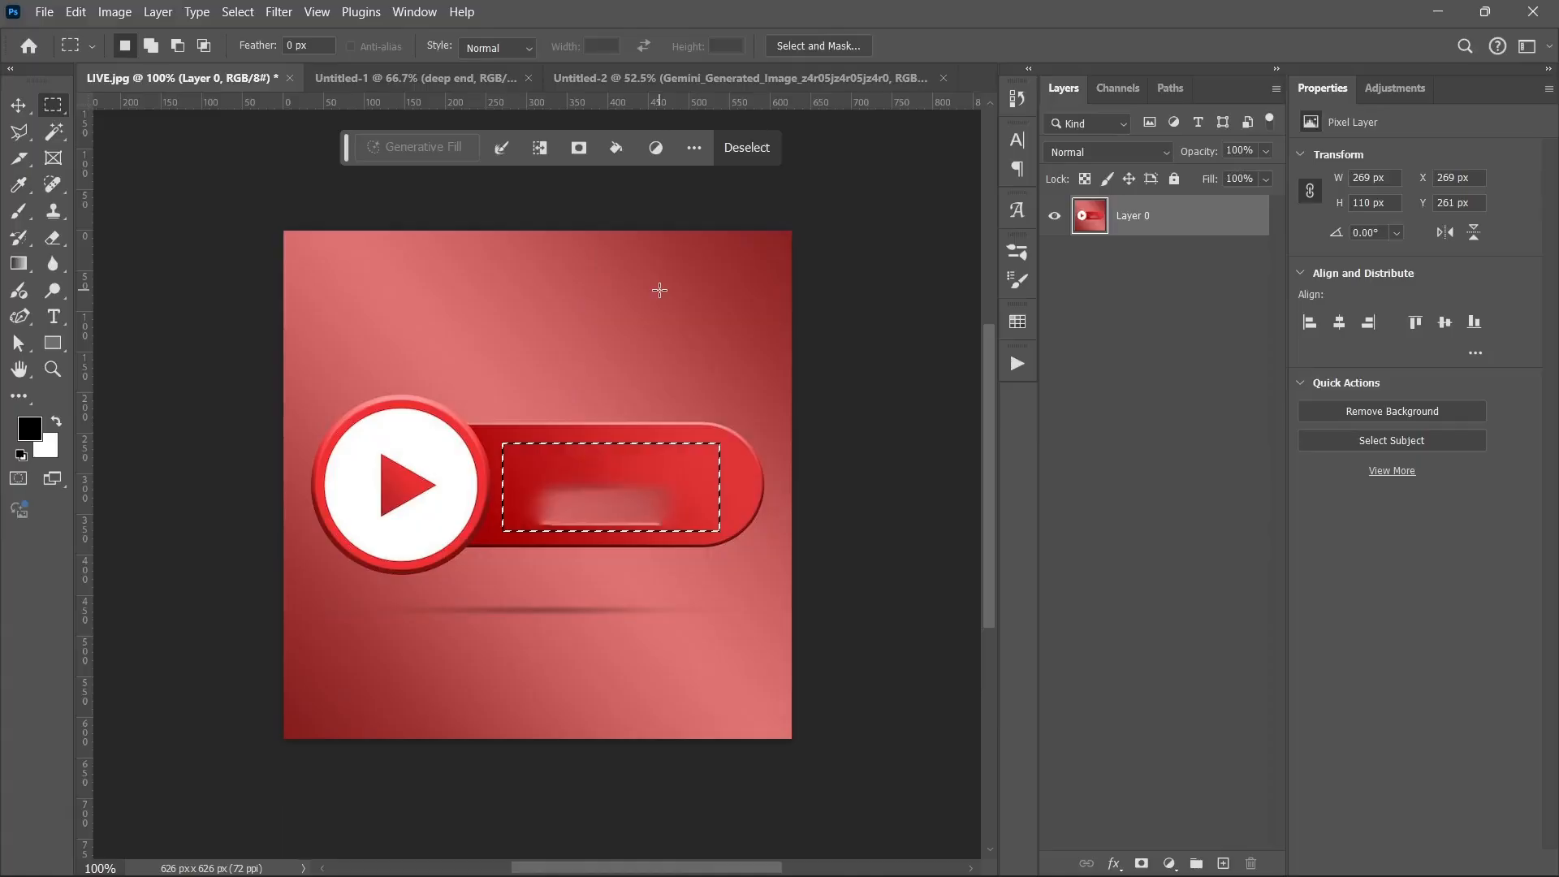
key(ctrl+d)
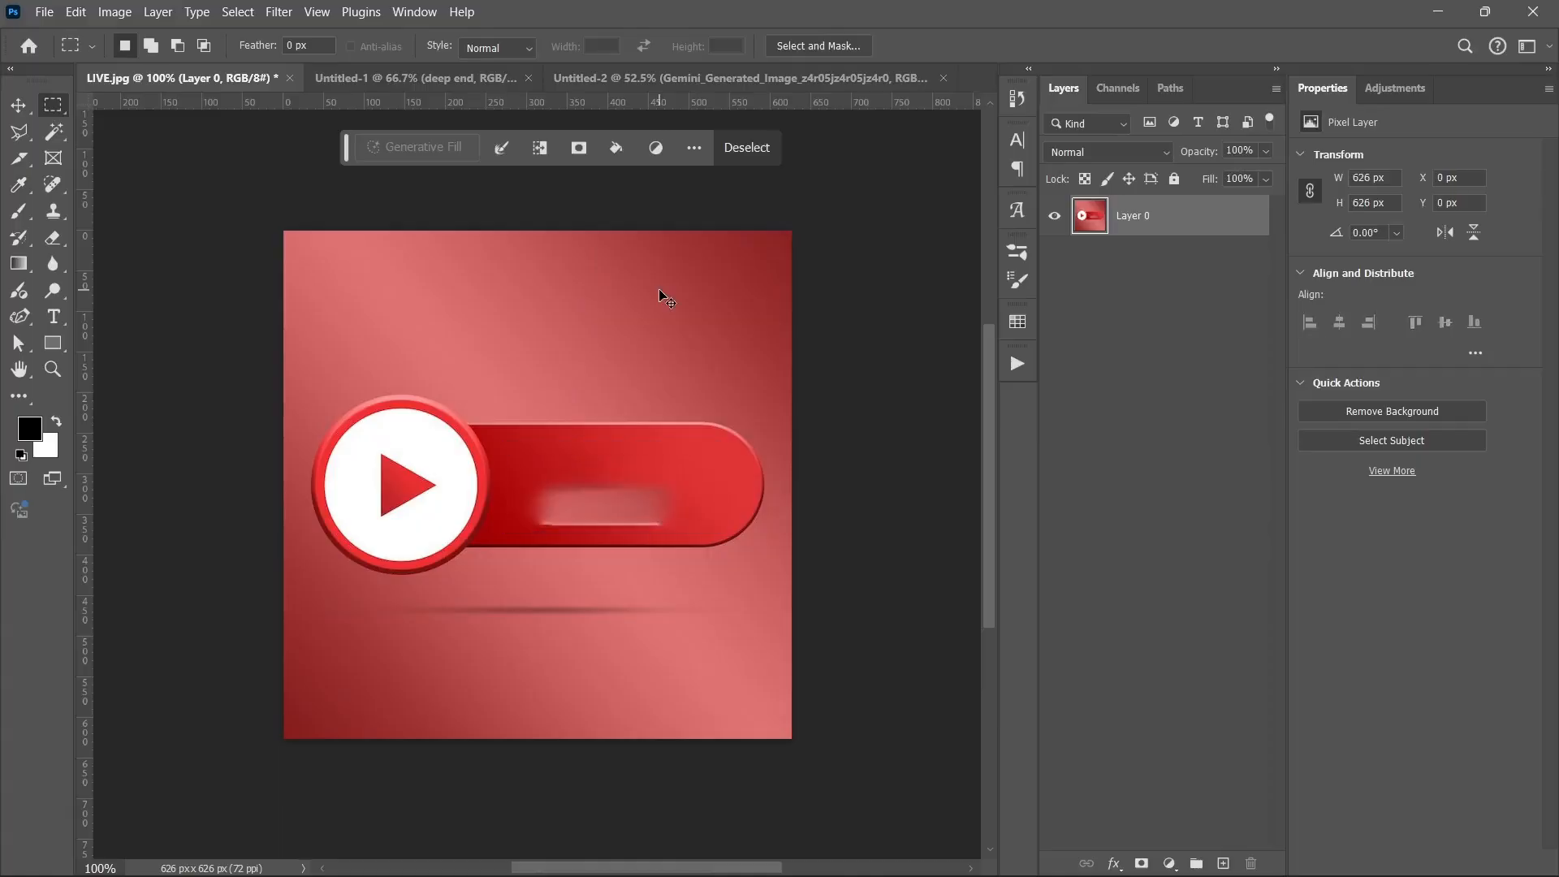
Examine the filled area of the red banner up close and compare it with the background around the shadow below.
scroll(631, 398, down, 2)
scroll(631, 398, up, 3)
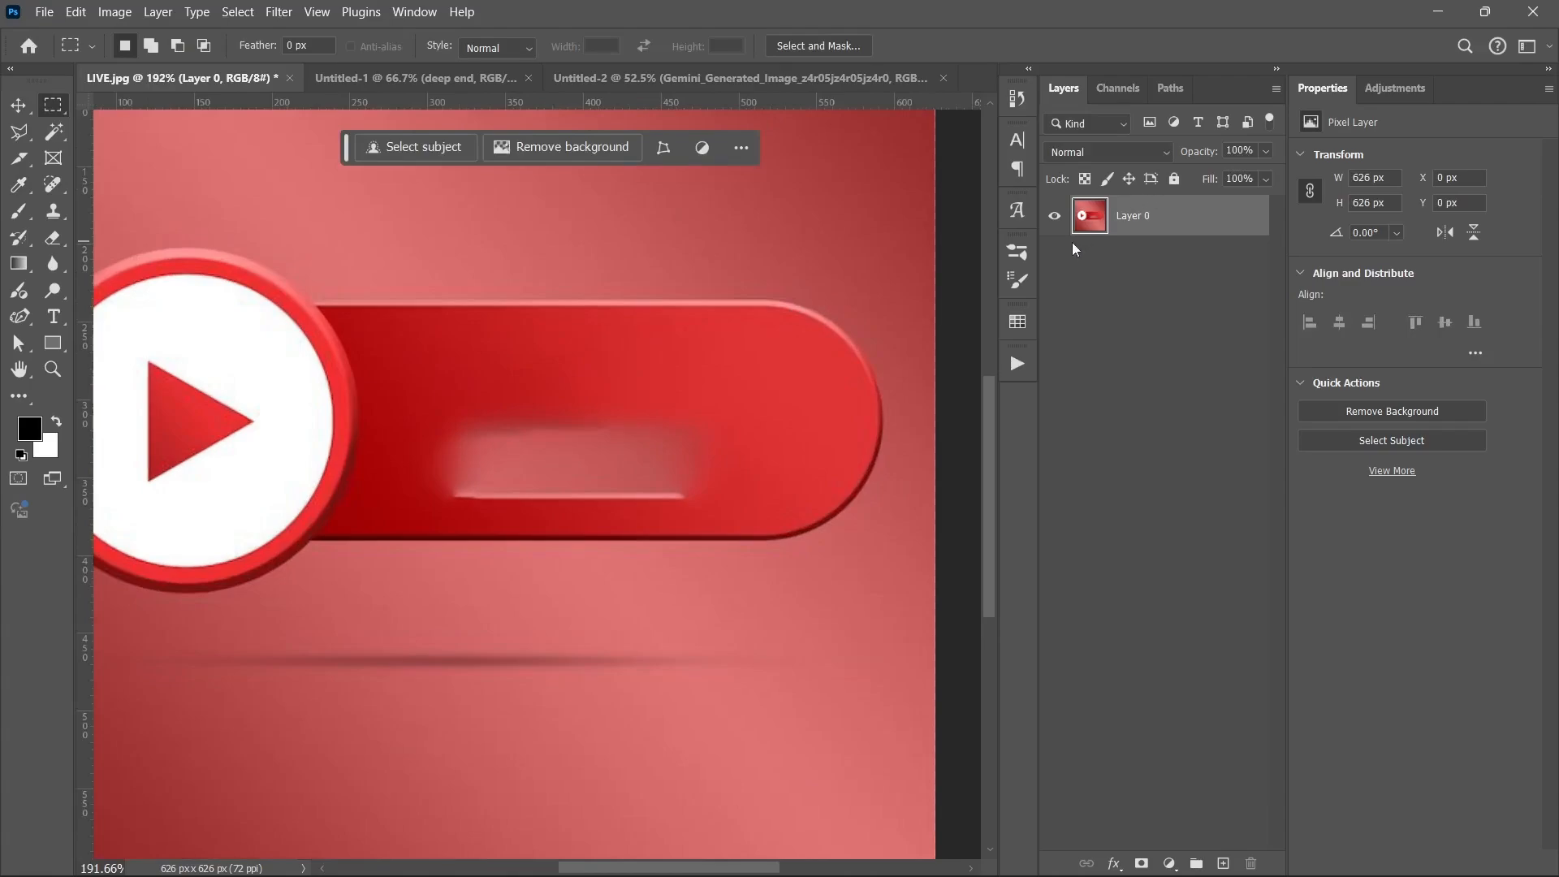
key(ctrl+shift+d)
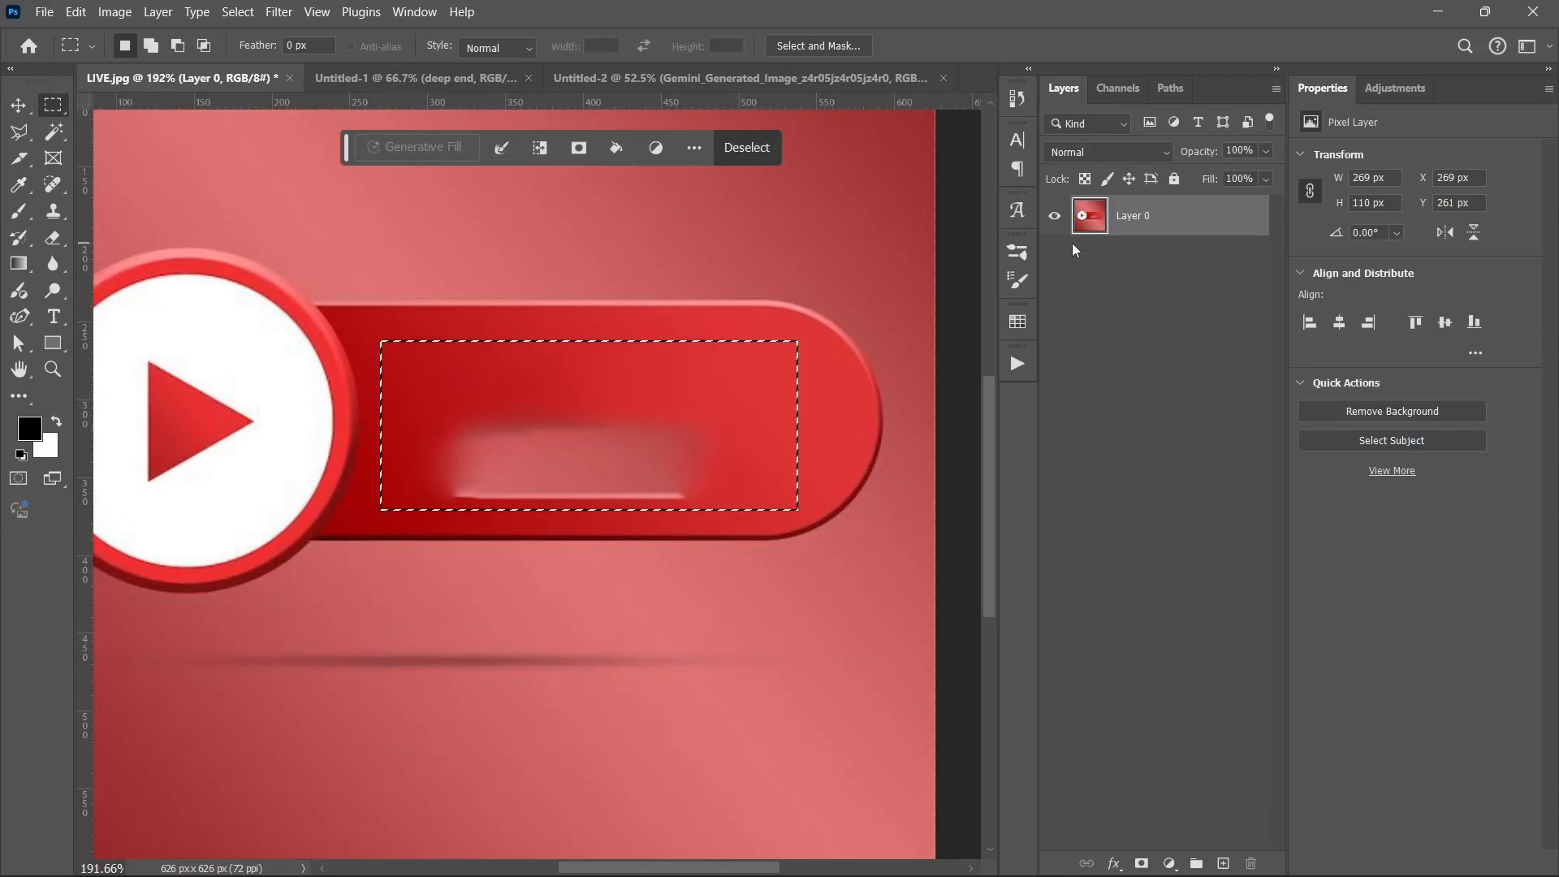
key(ctrl+d)
scroll(540, 476, down, 3)
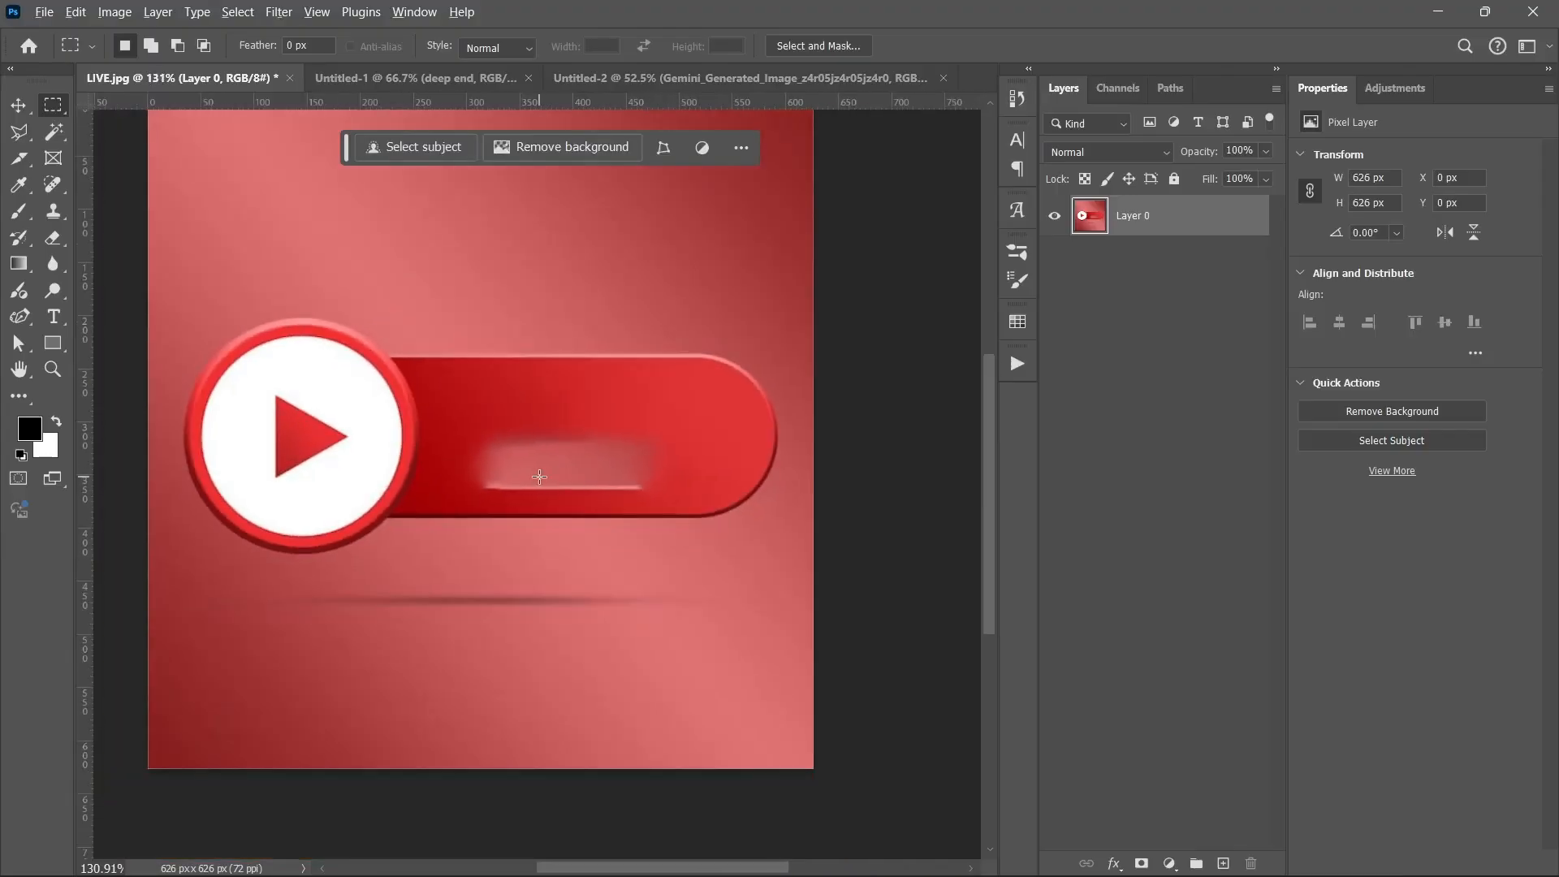
scroll(539, 477, down, 1)
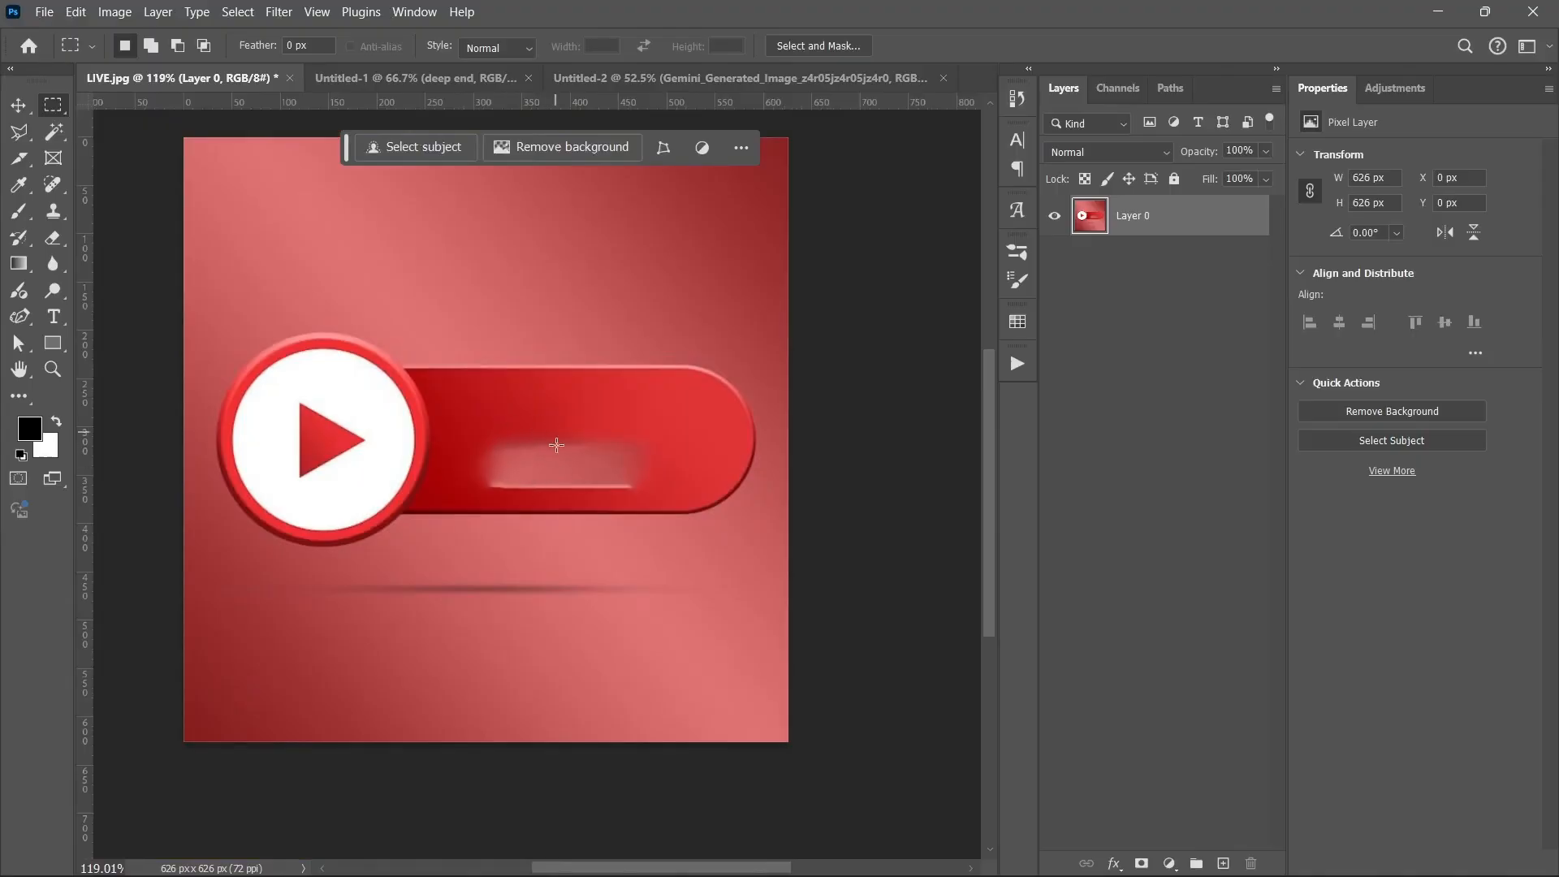
scroll(537, 450, down, 2)
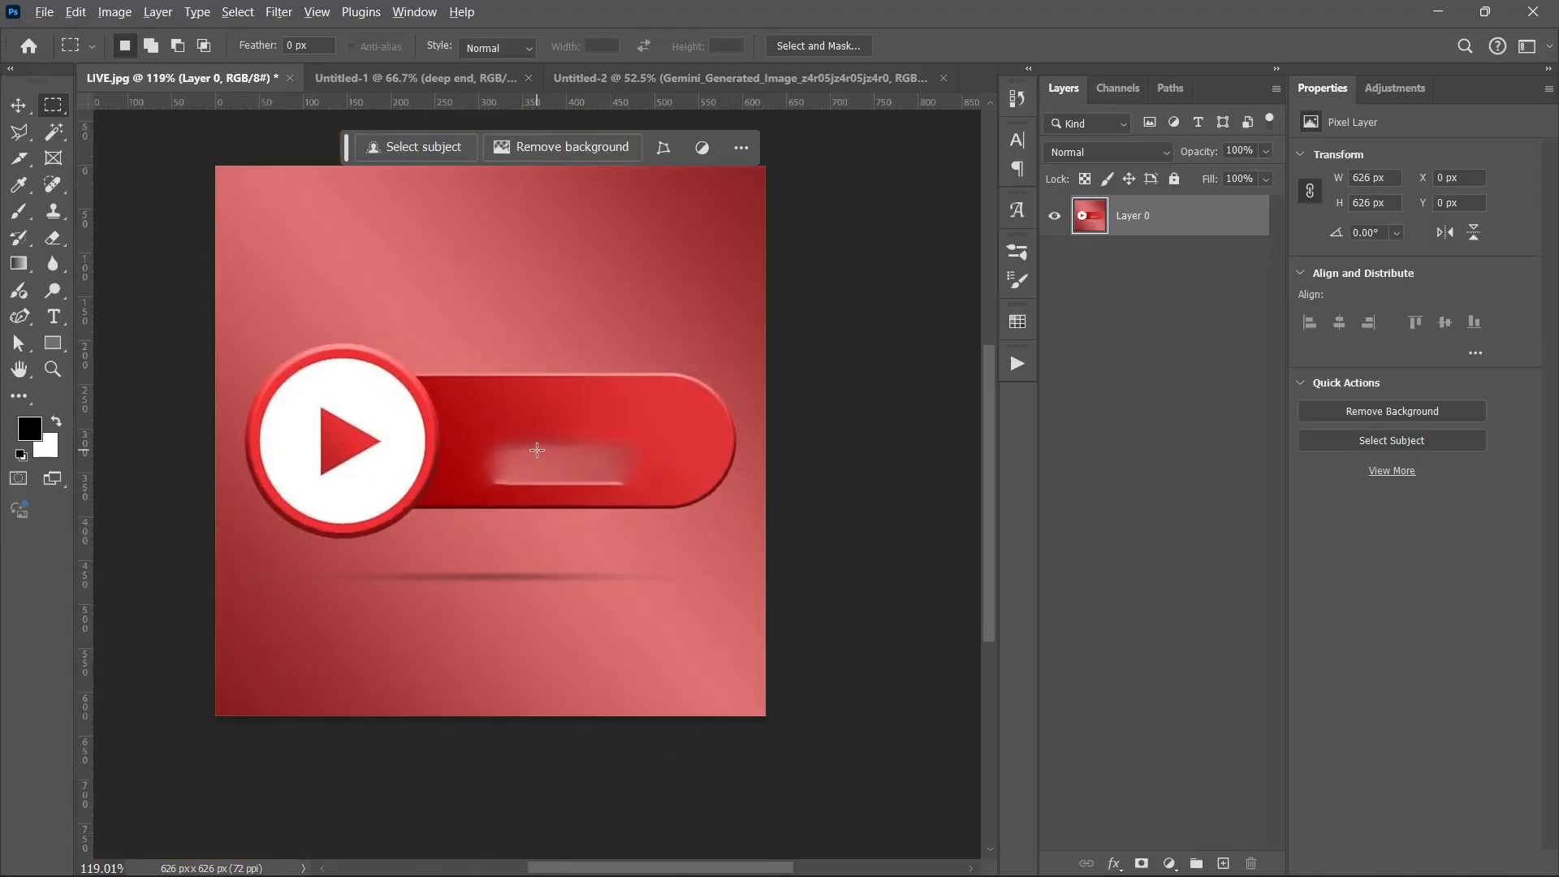
scroll(537, 449, up, 1)
scroll(536, 450, up, 2)
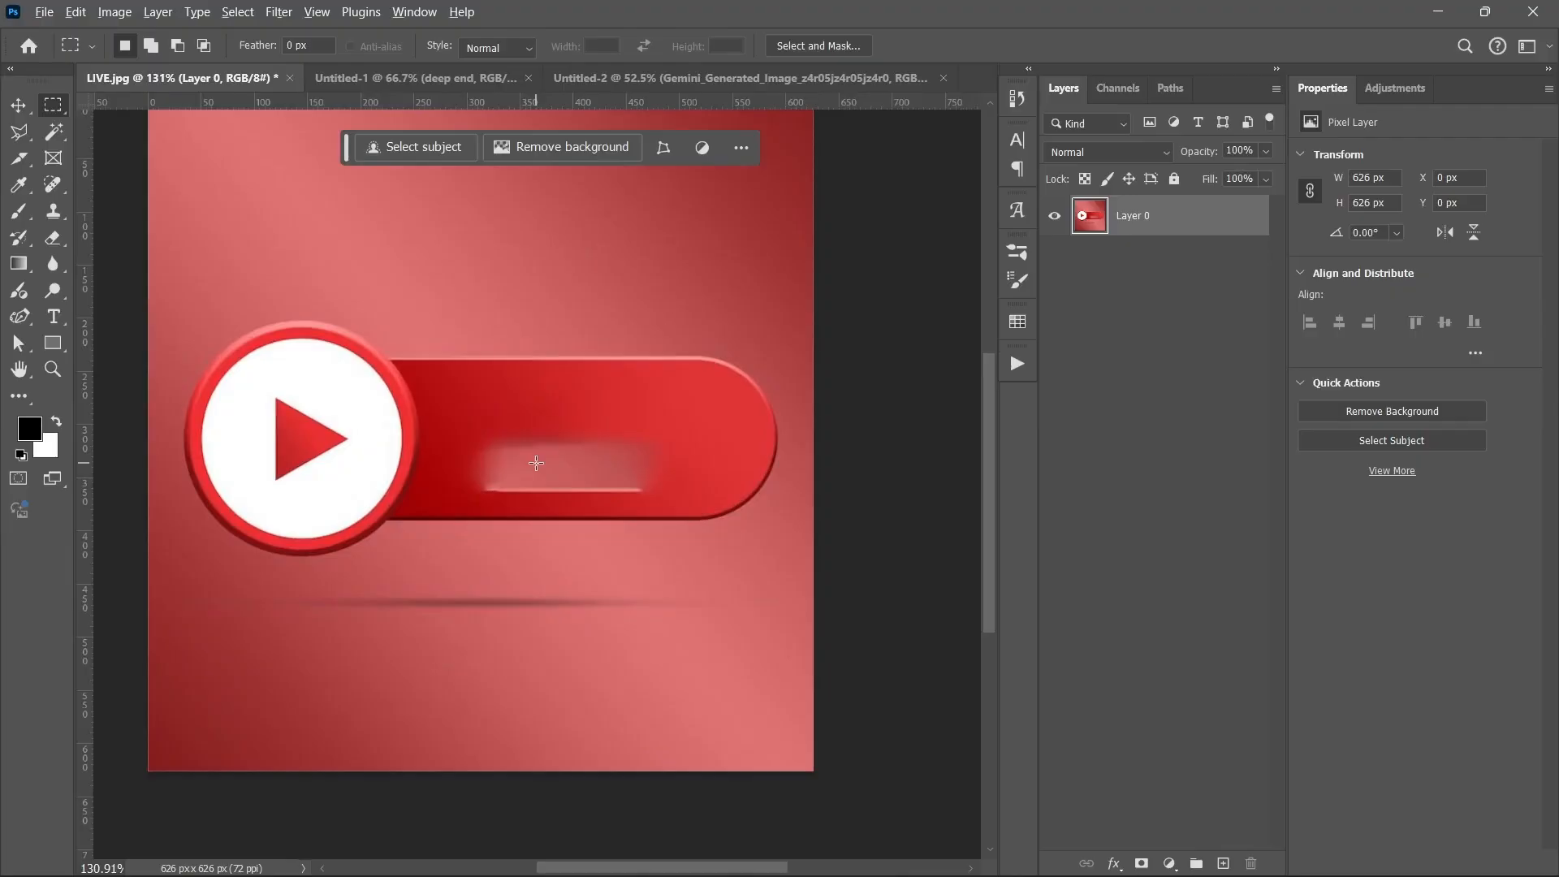
scroll(536, 463, down, 1)
scroll(540, 464, up, 3)
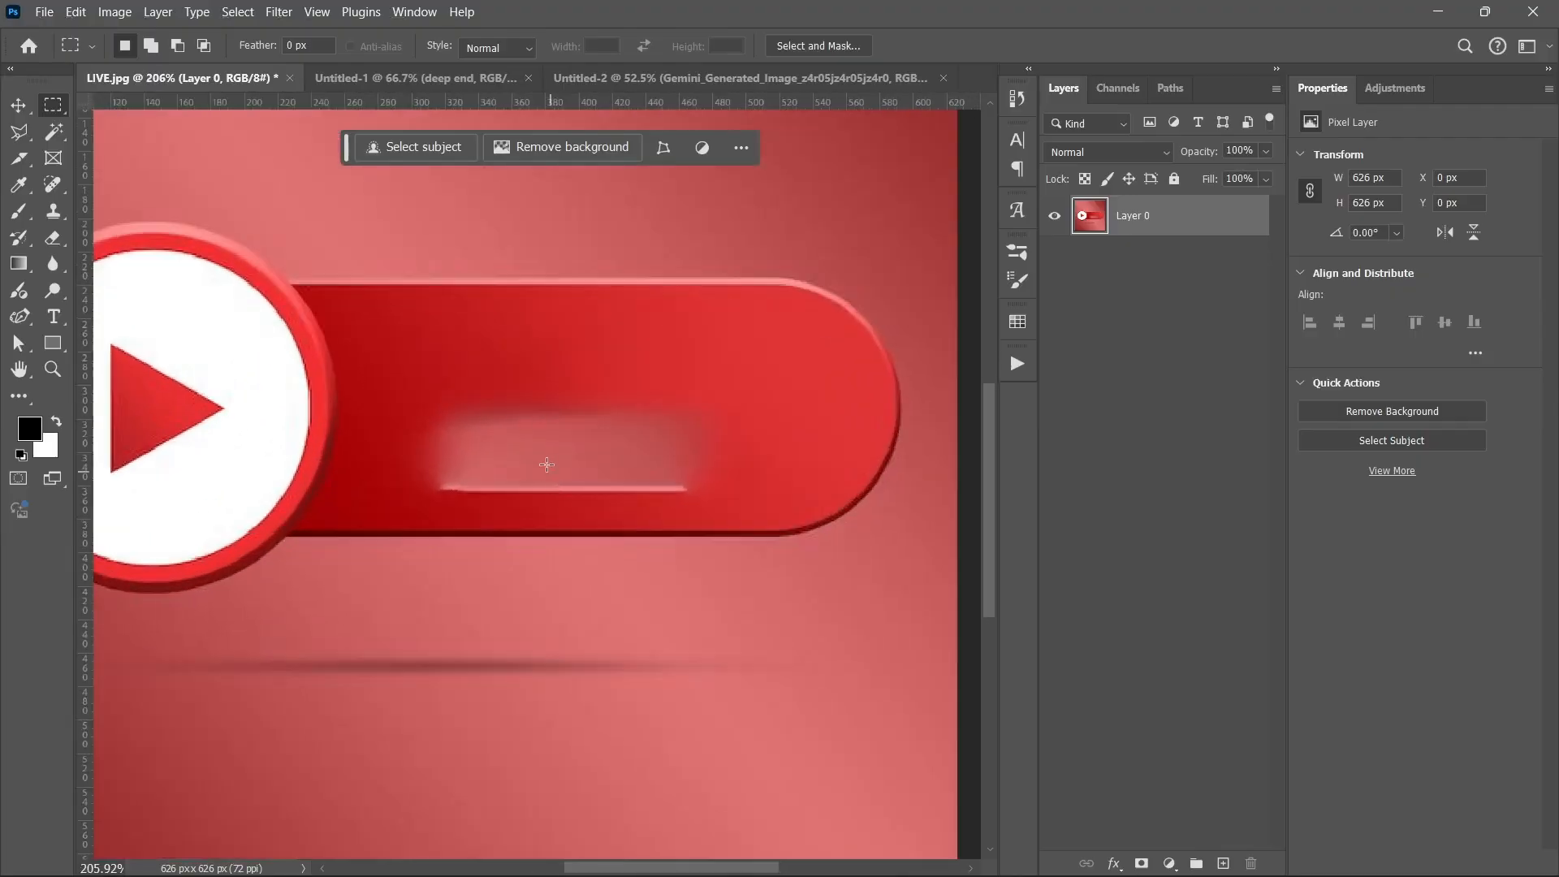
scroll(540, 455, down, 3)
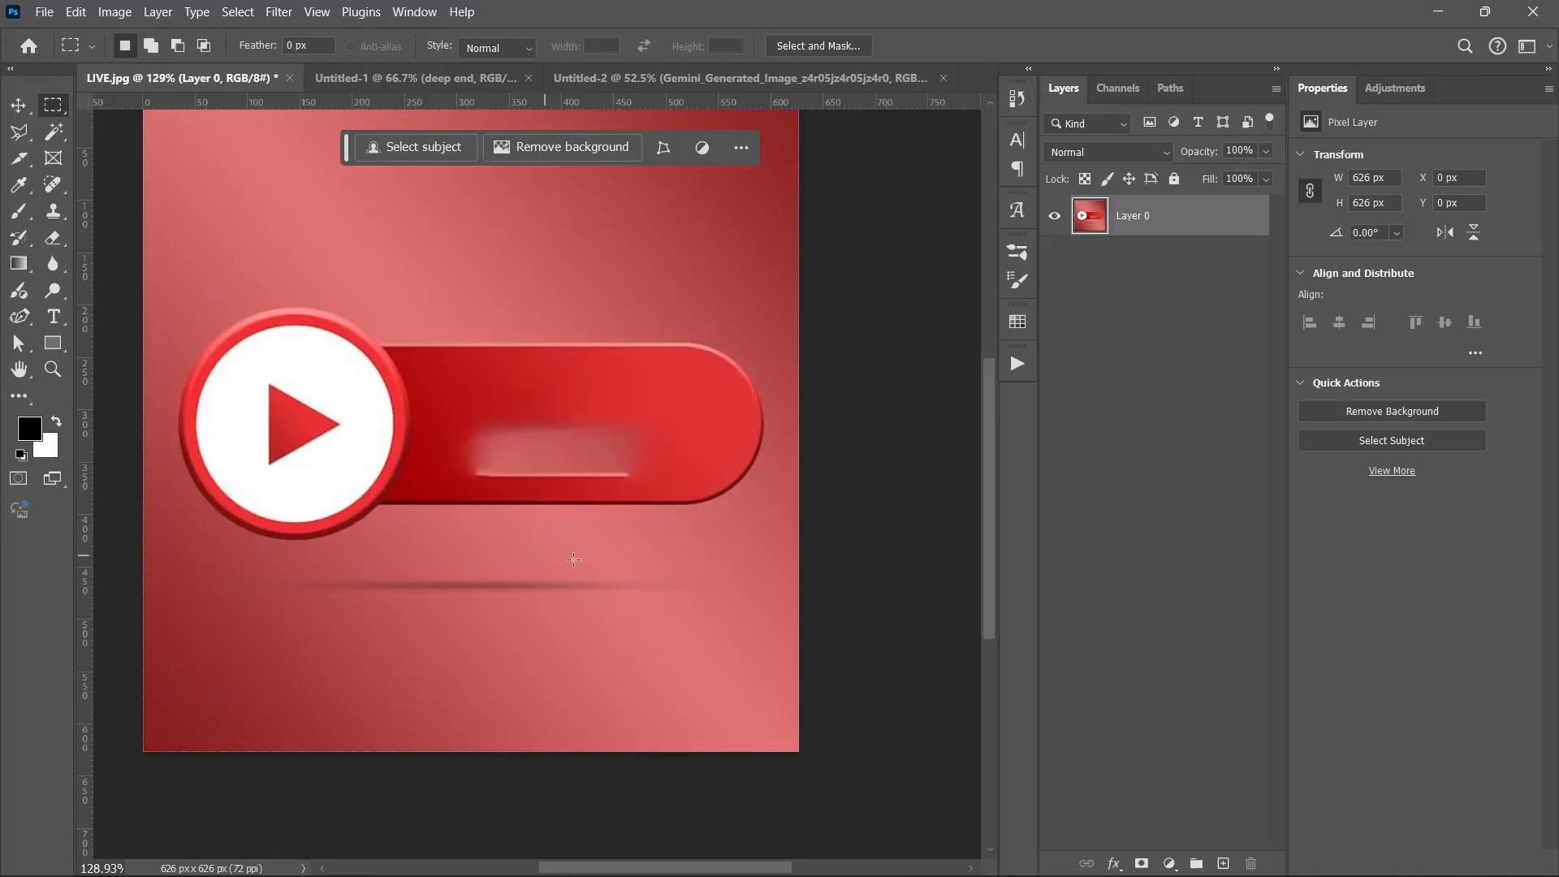
drag(467, 533, 647, 610)
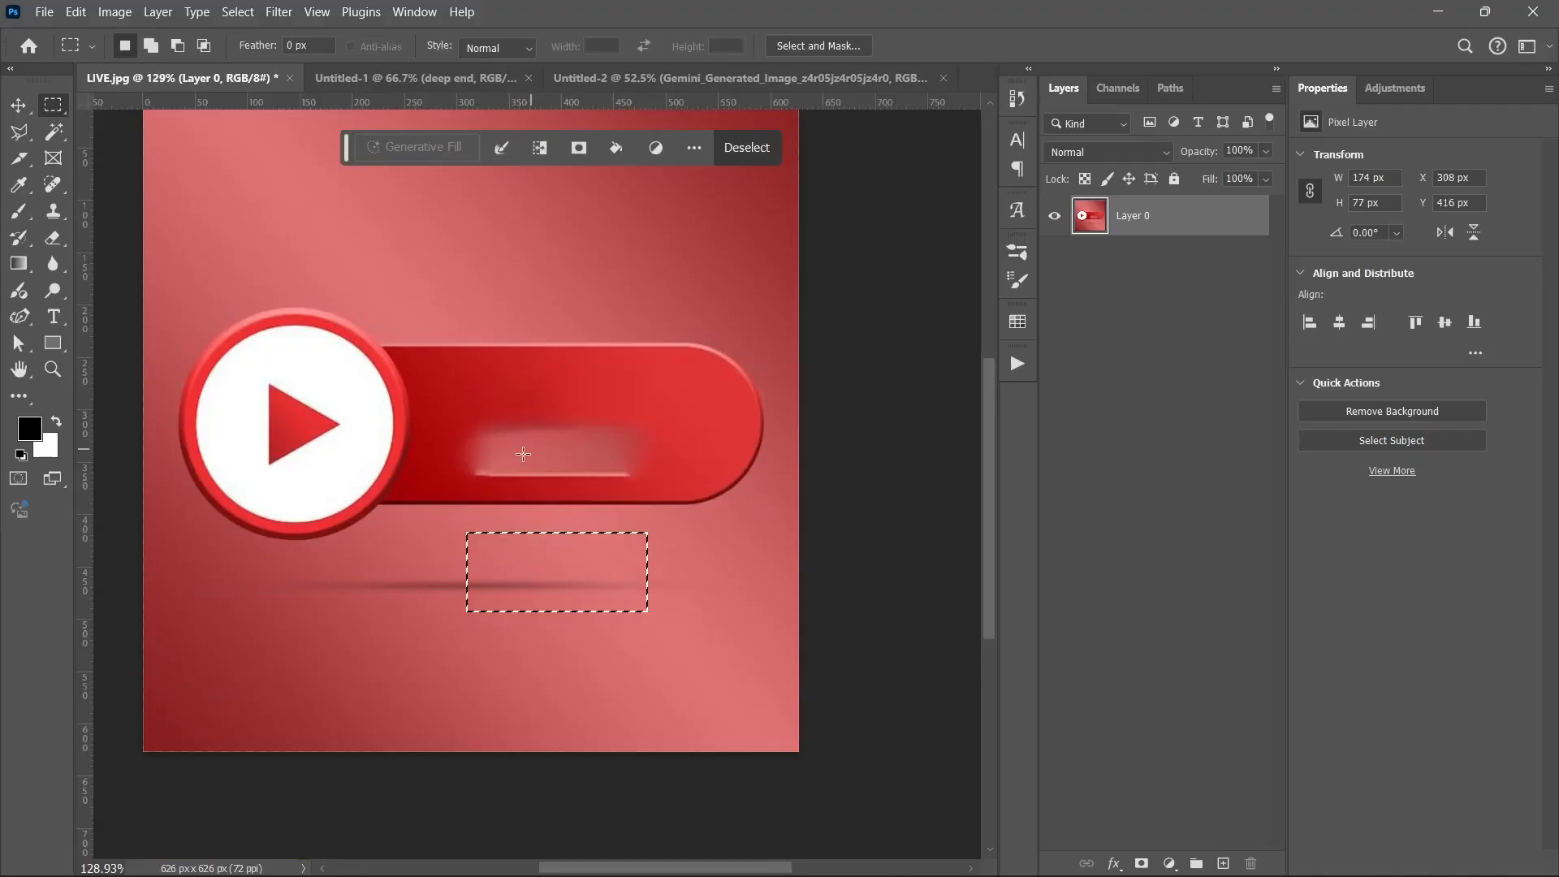
click(506, 485)
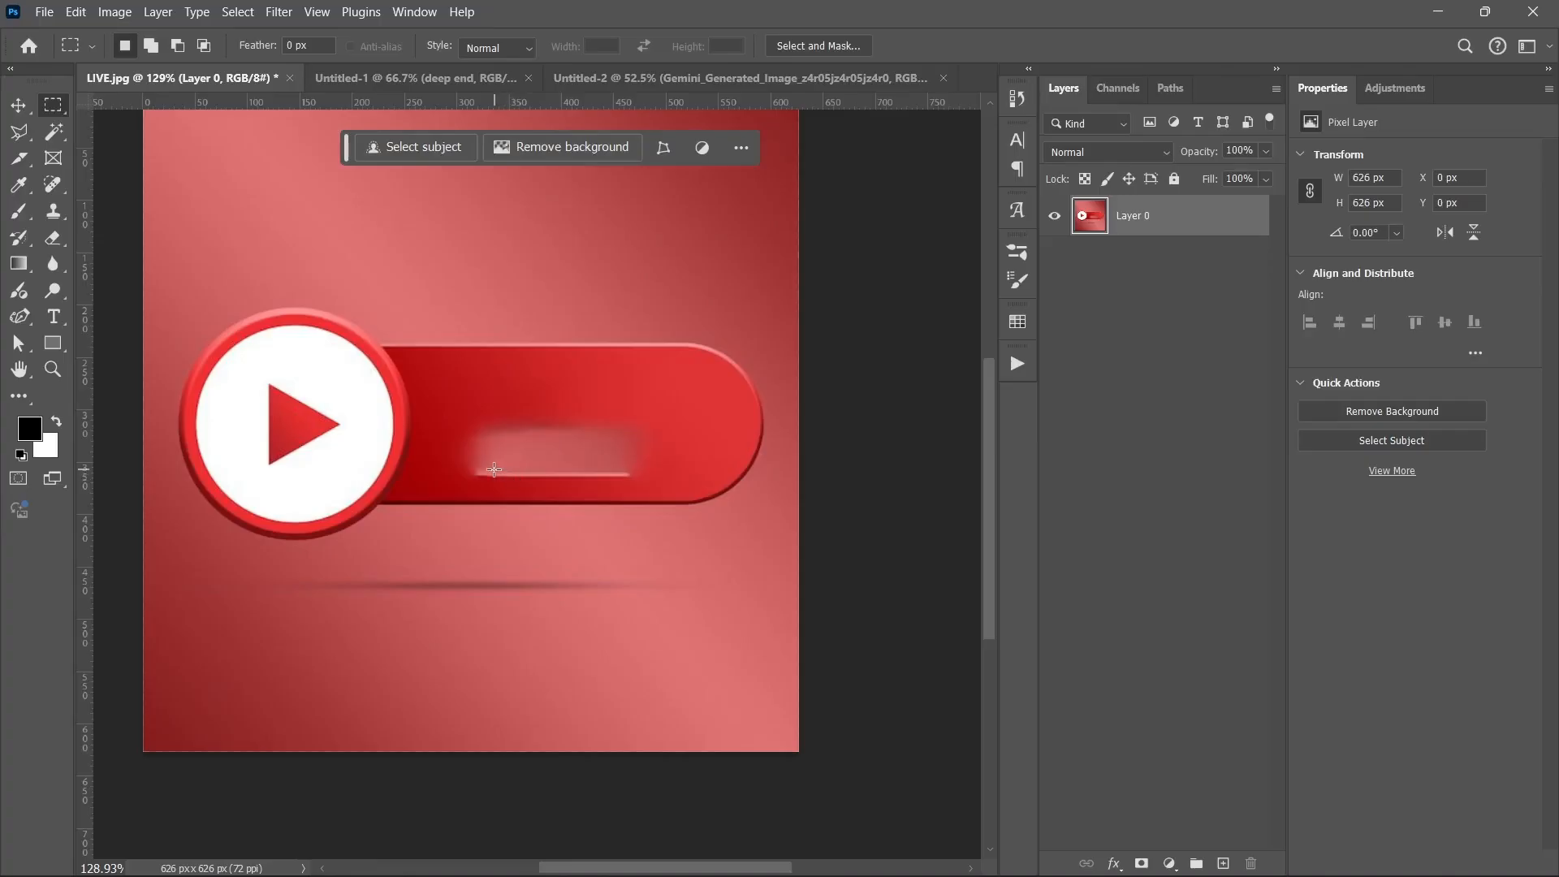
Marquee-select about 228 by 97 px around the smeared patch, apply Content-Aware Fill output to a new layer, and deselect.
scroll(509, 496, down, 2)
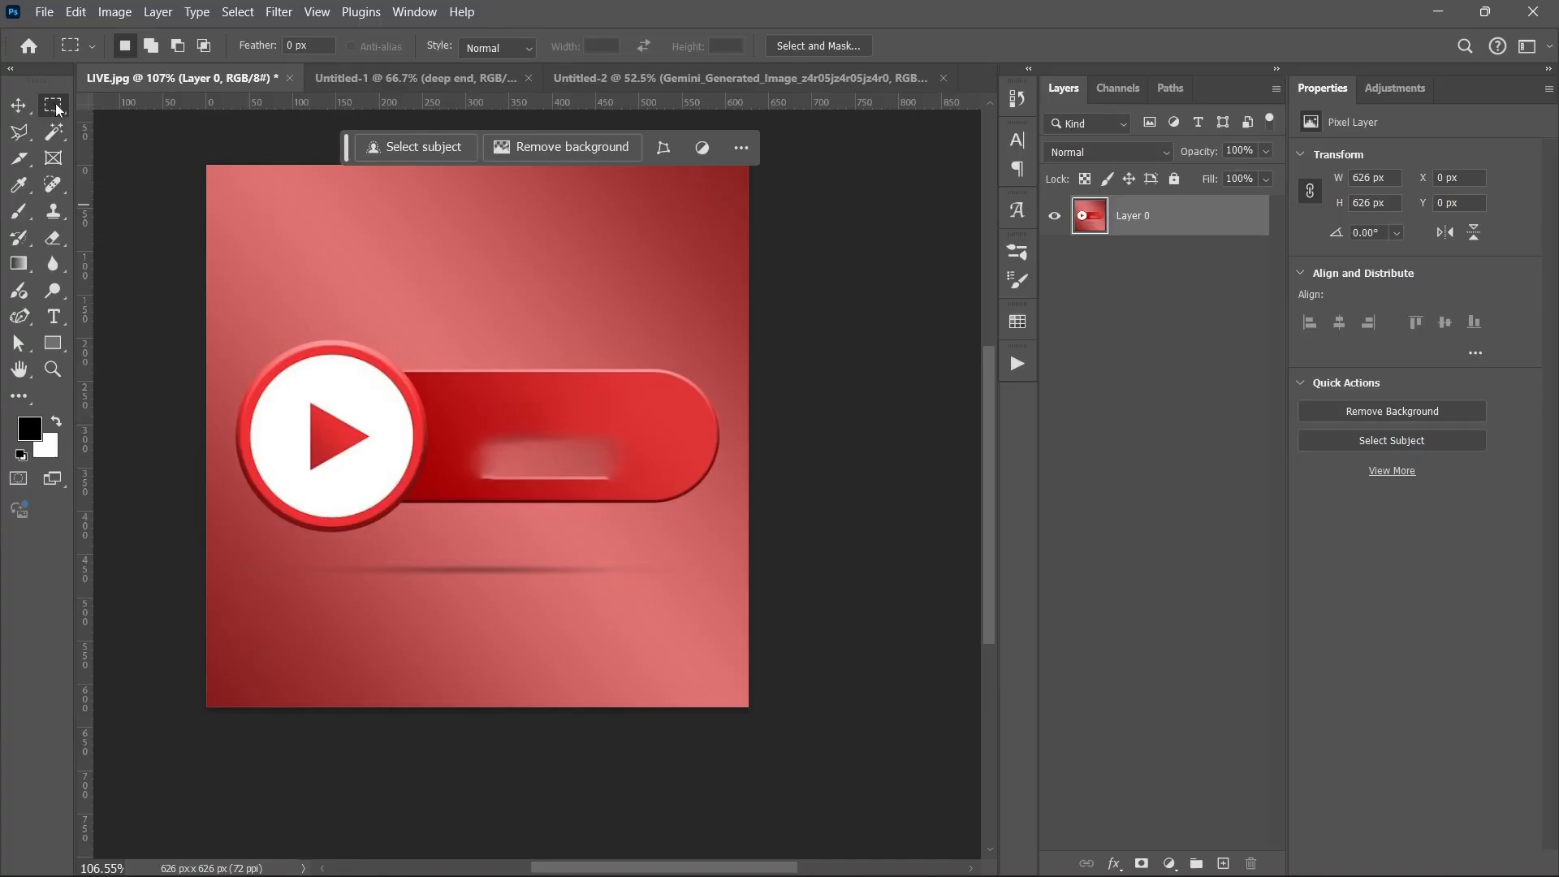
drag(452, 406, 647, 488)
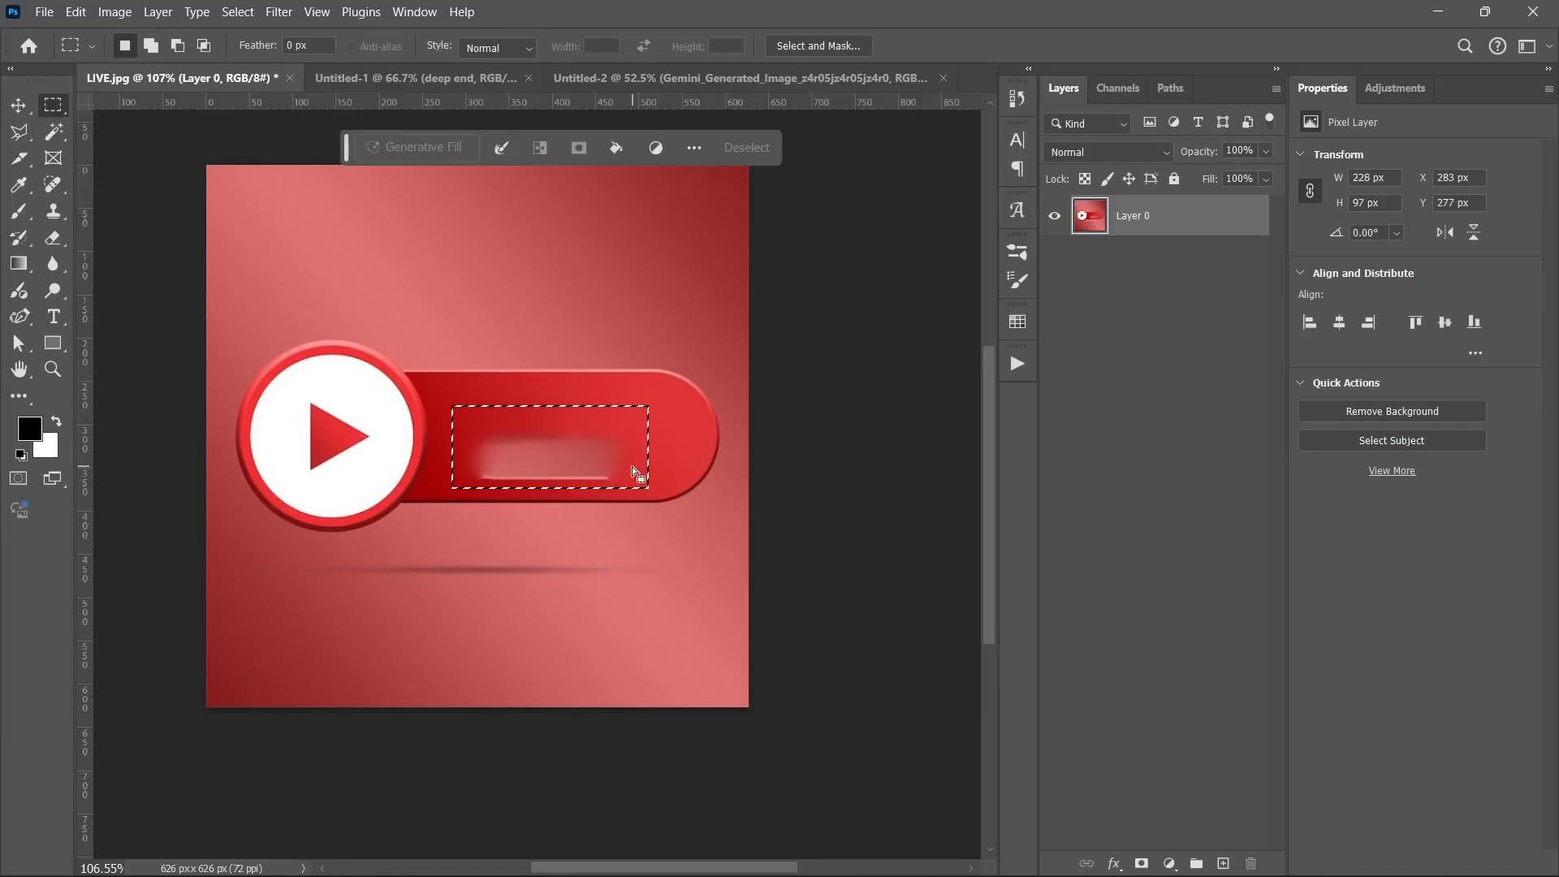
right_click(524, 438)
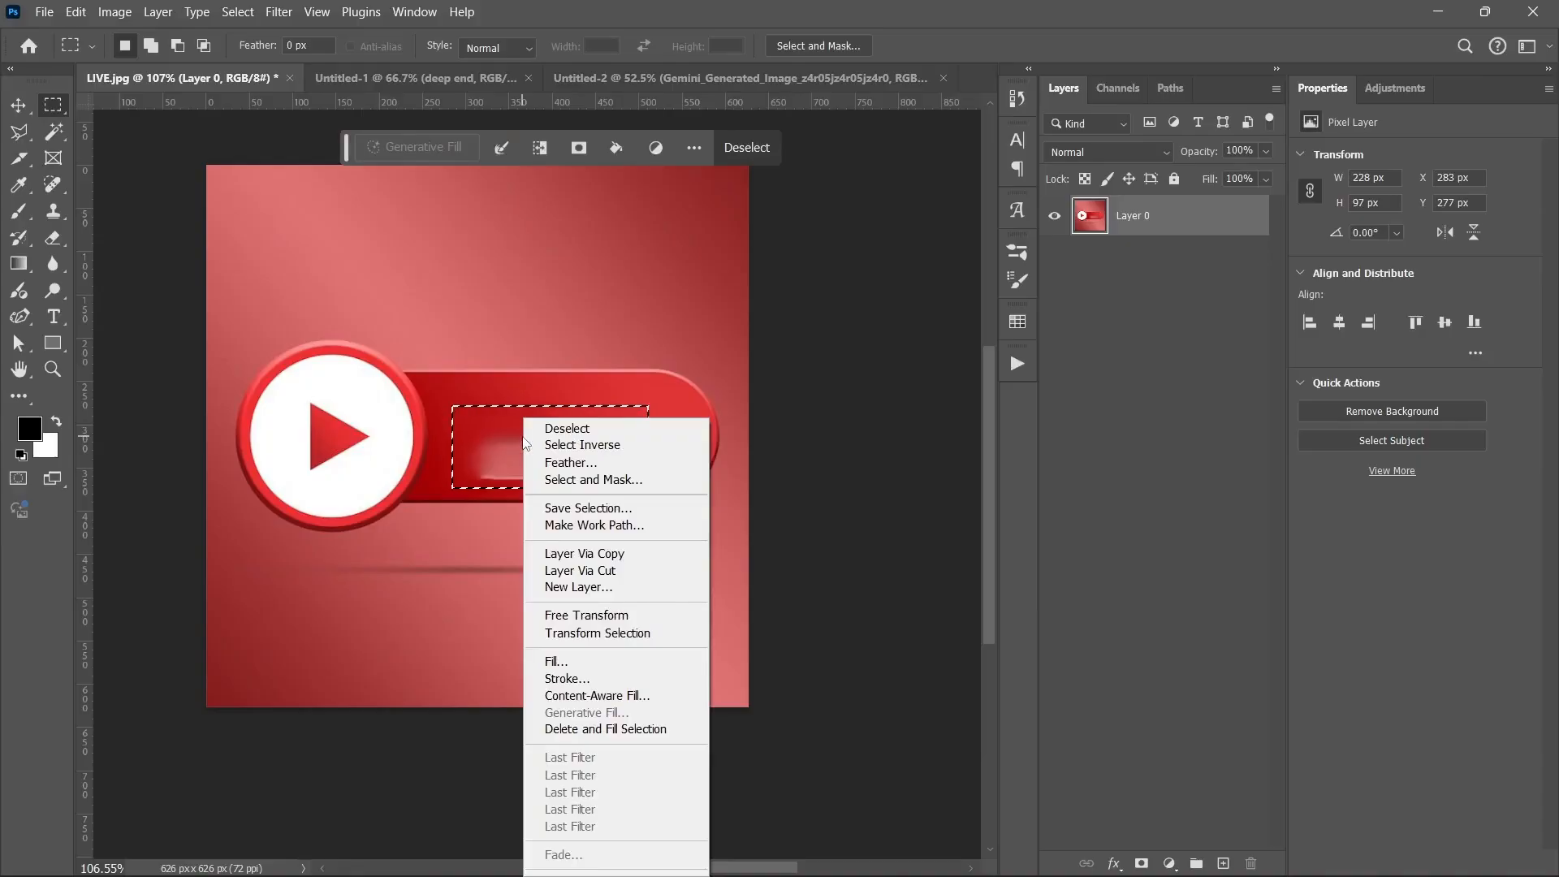
click(625, 696)
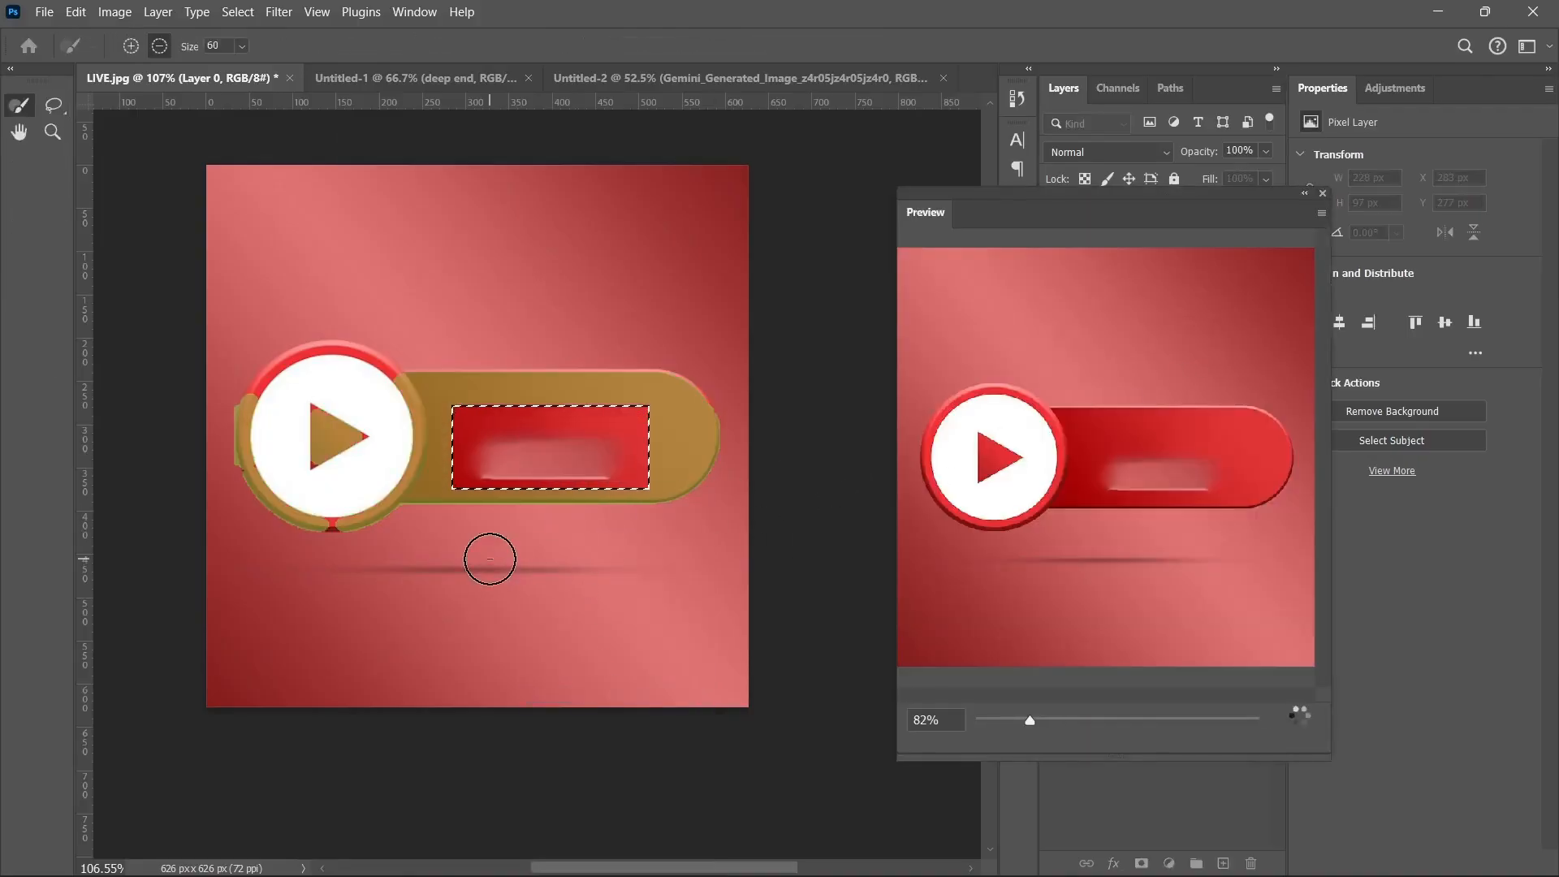
key(Return)
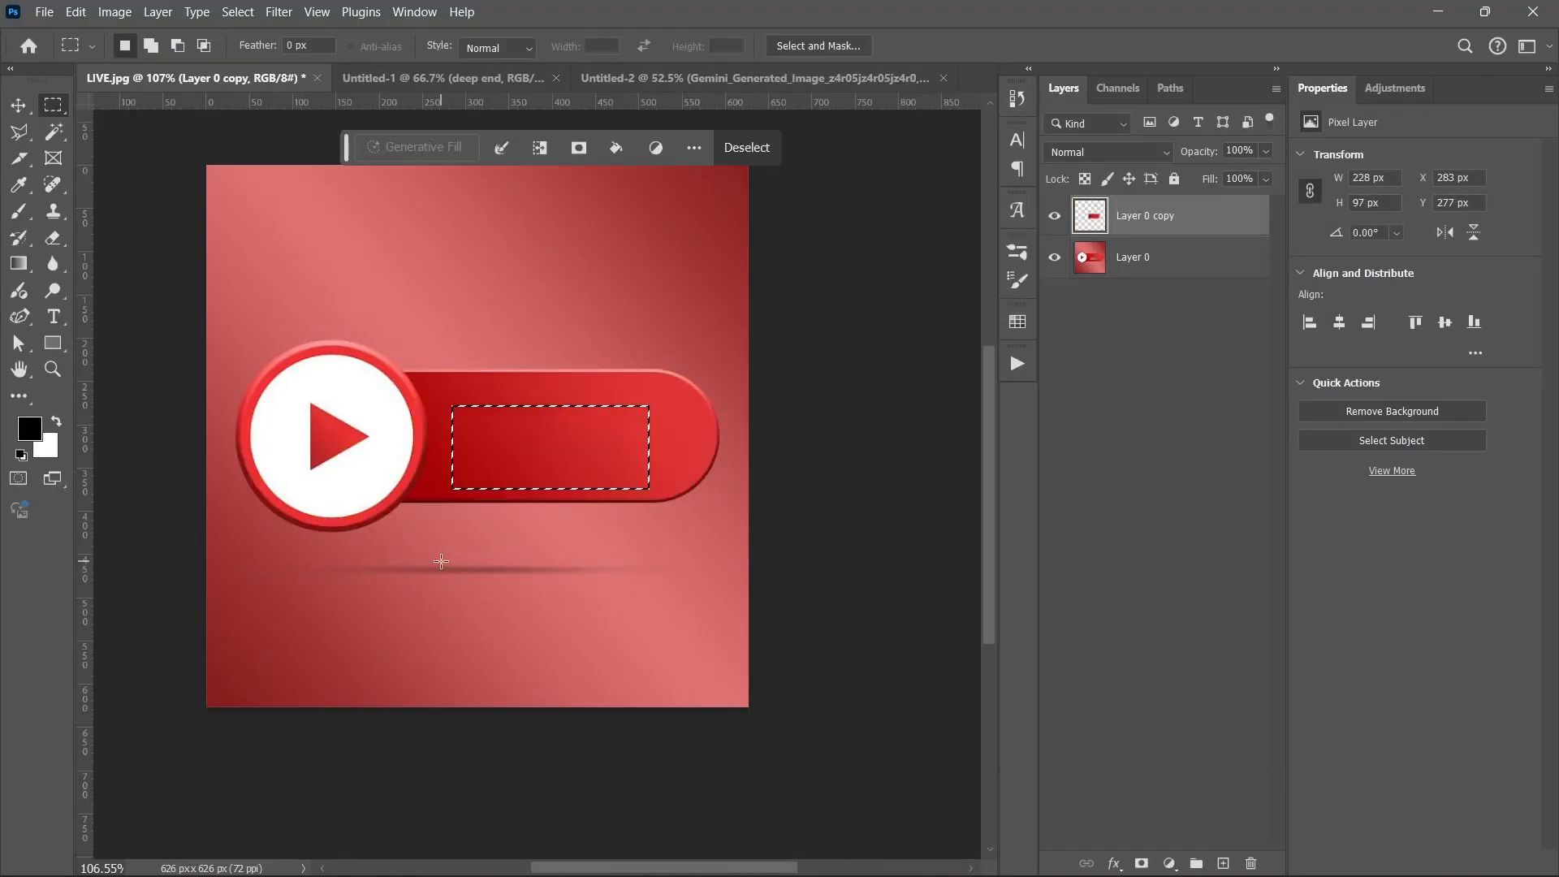
key(ctrl+d)
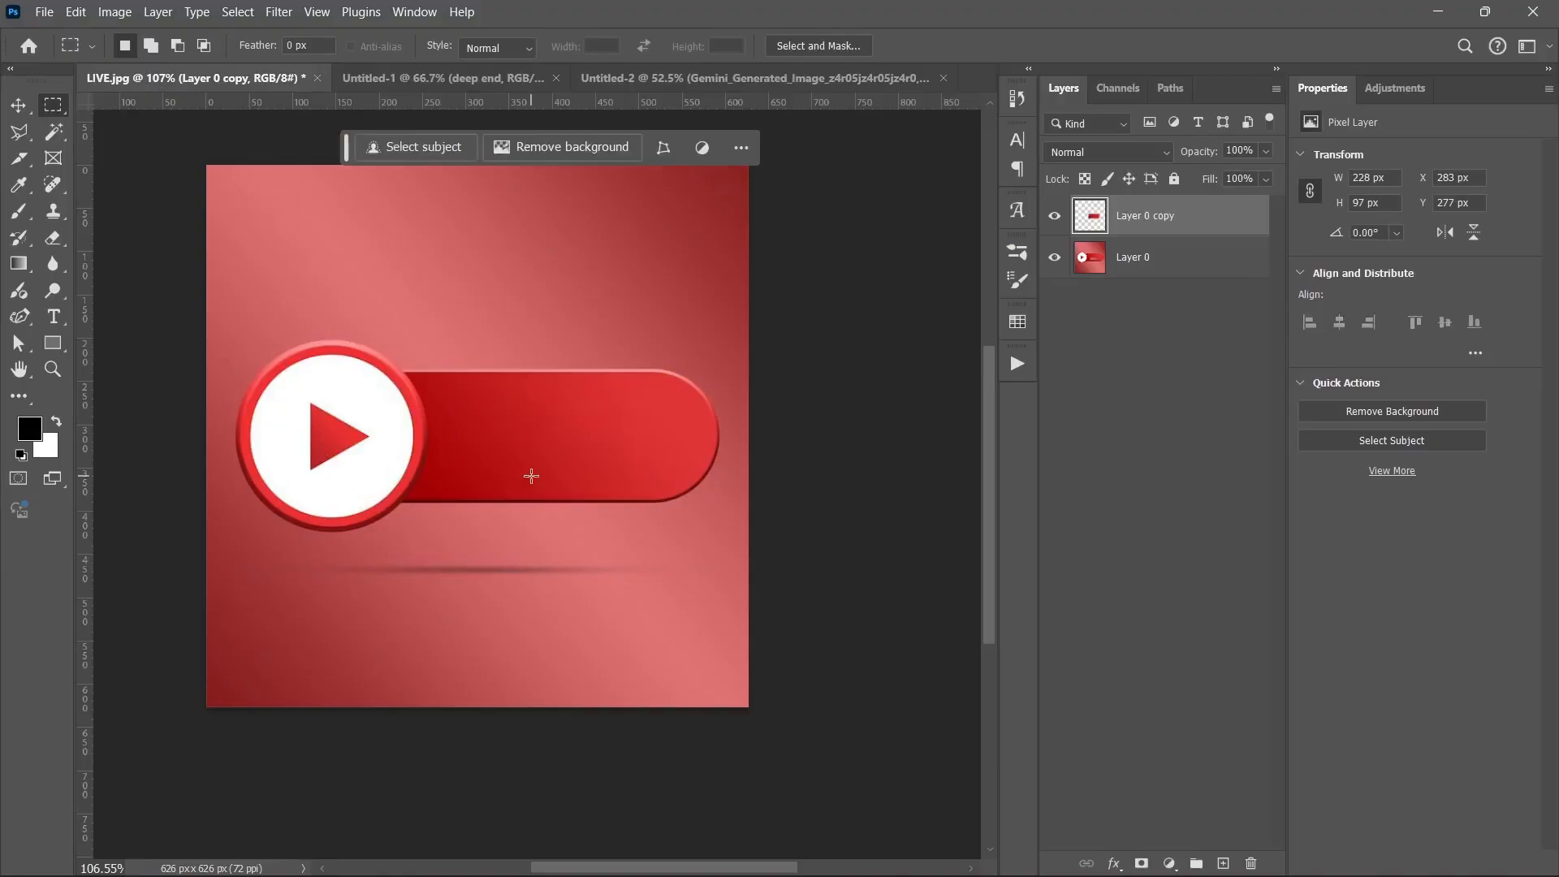
scroll(554, 448, up, 1)
scroll(554, 448, up, 2)
scroll(553, 448, down, 1)
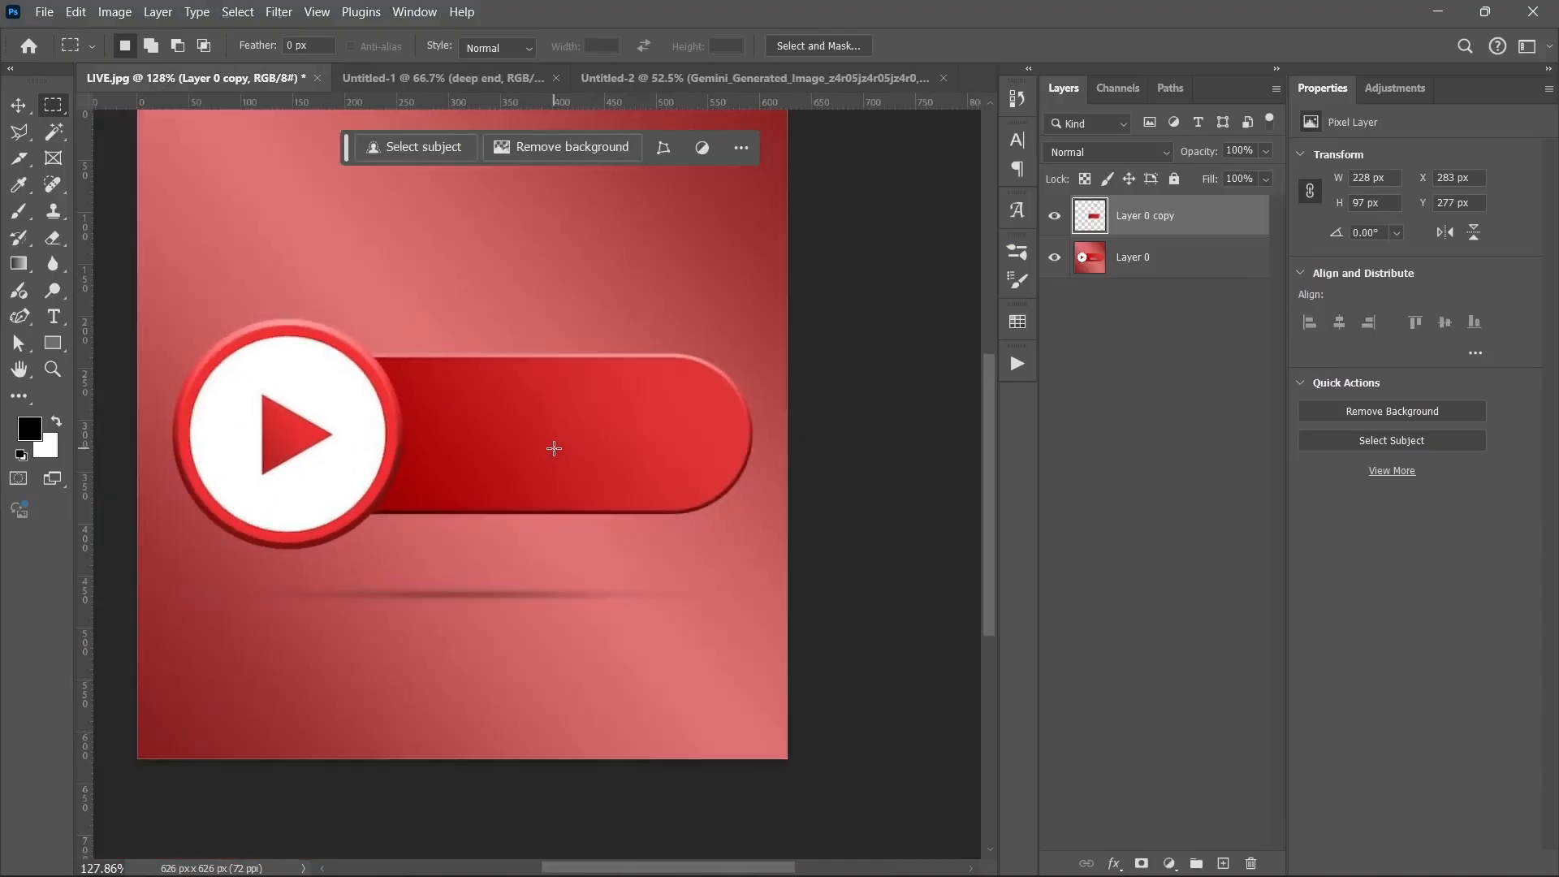
scroll(554, 448, down, 1)
scroll(495, 453, down, 2)
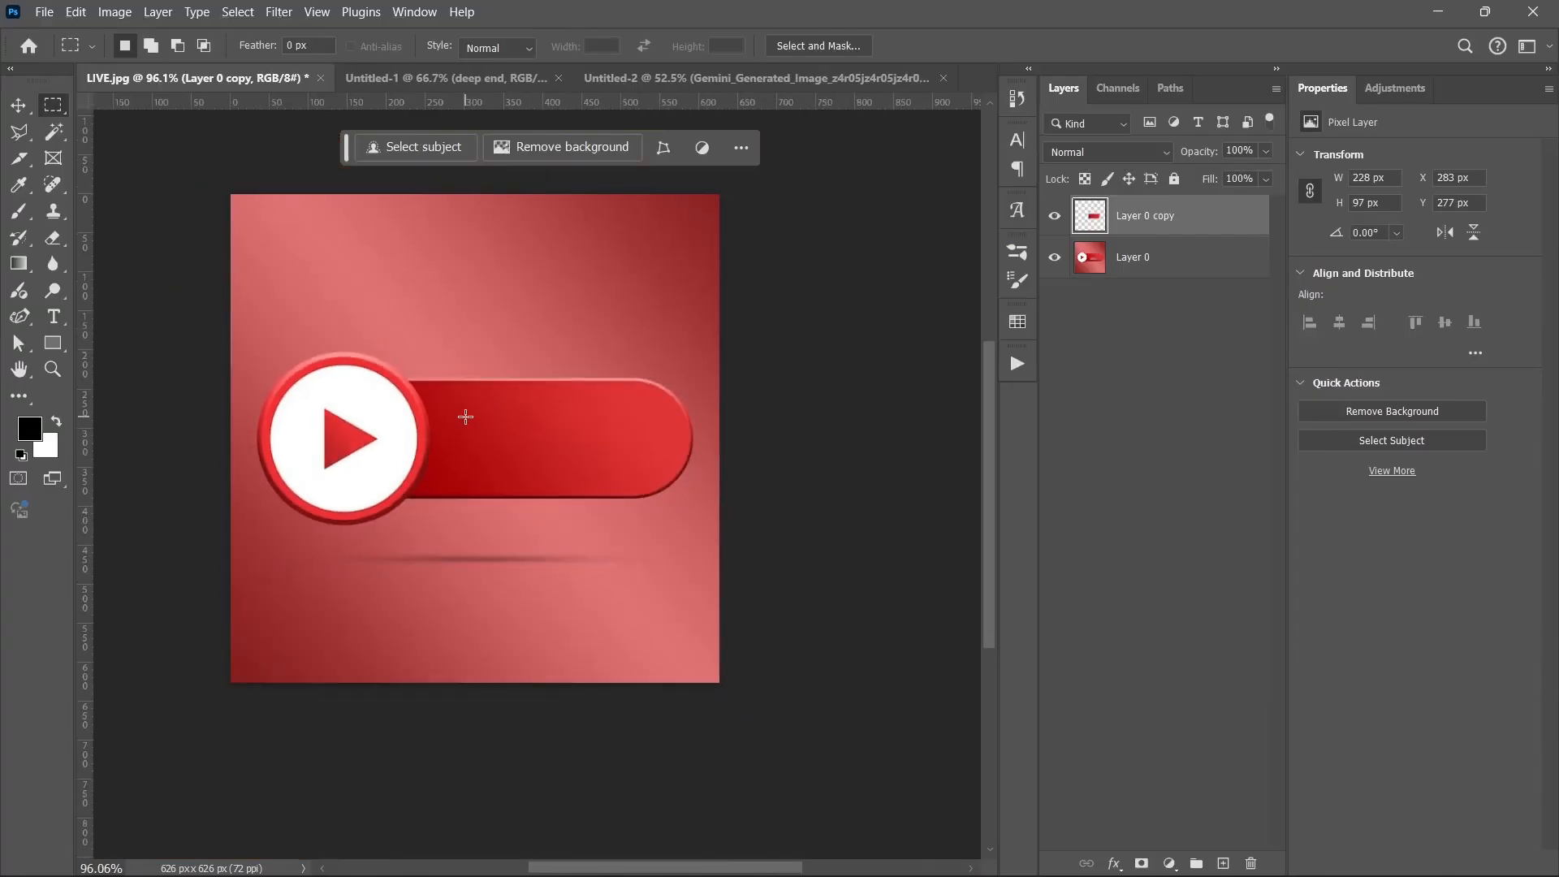
drag(465, 417, 629, 470)
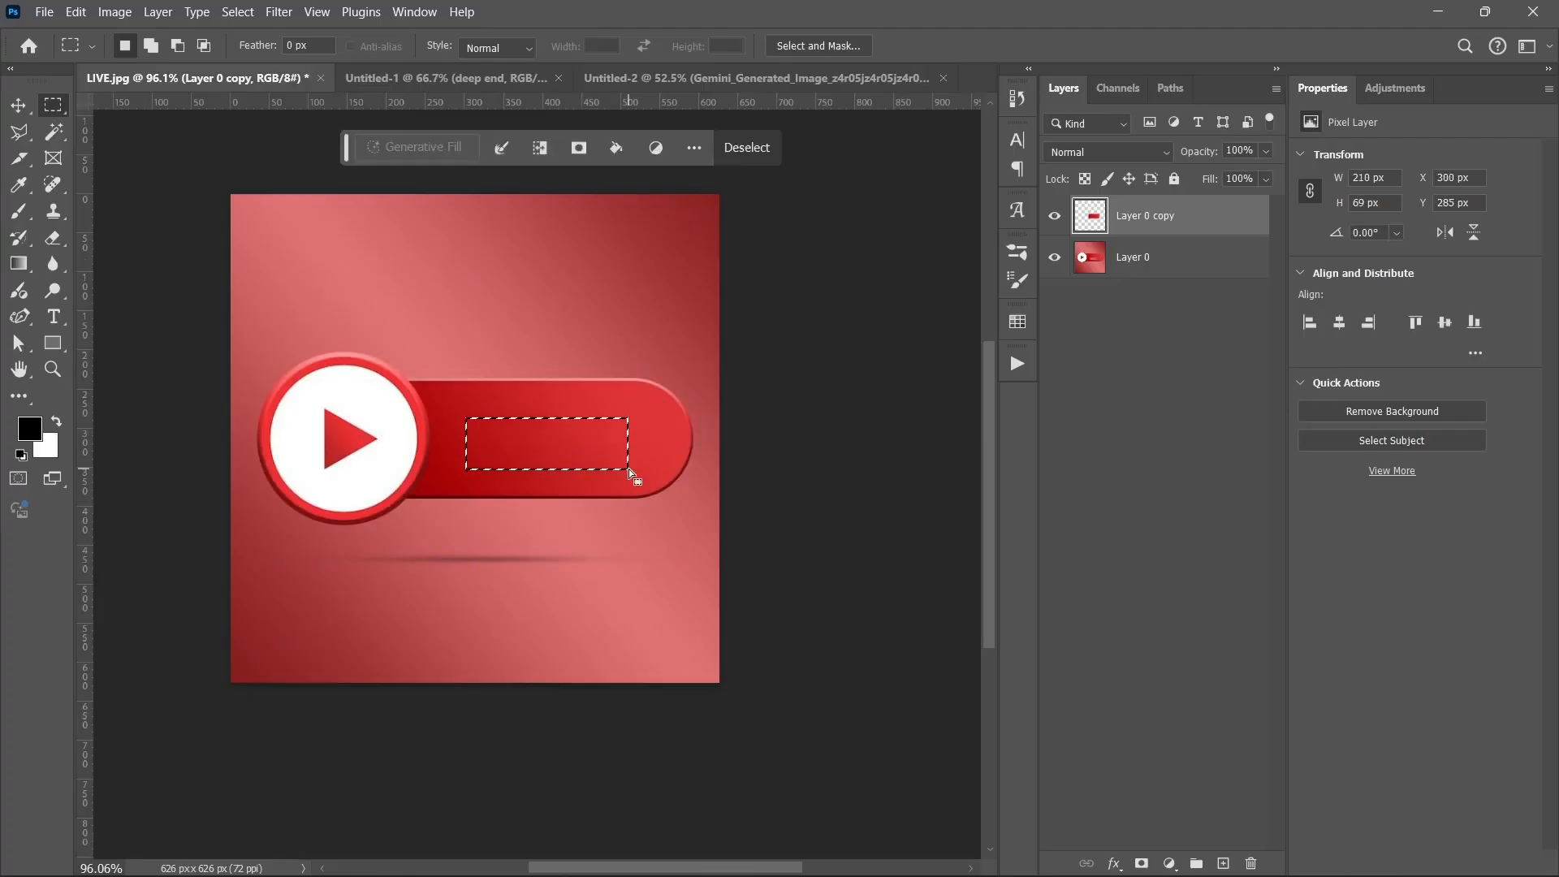
key(shift+BackSpace)
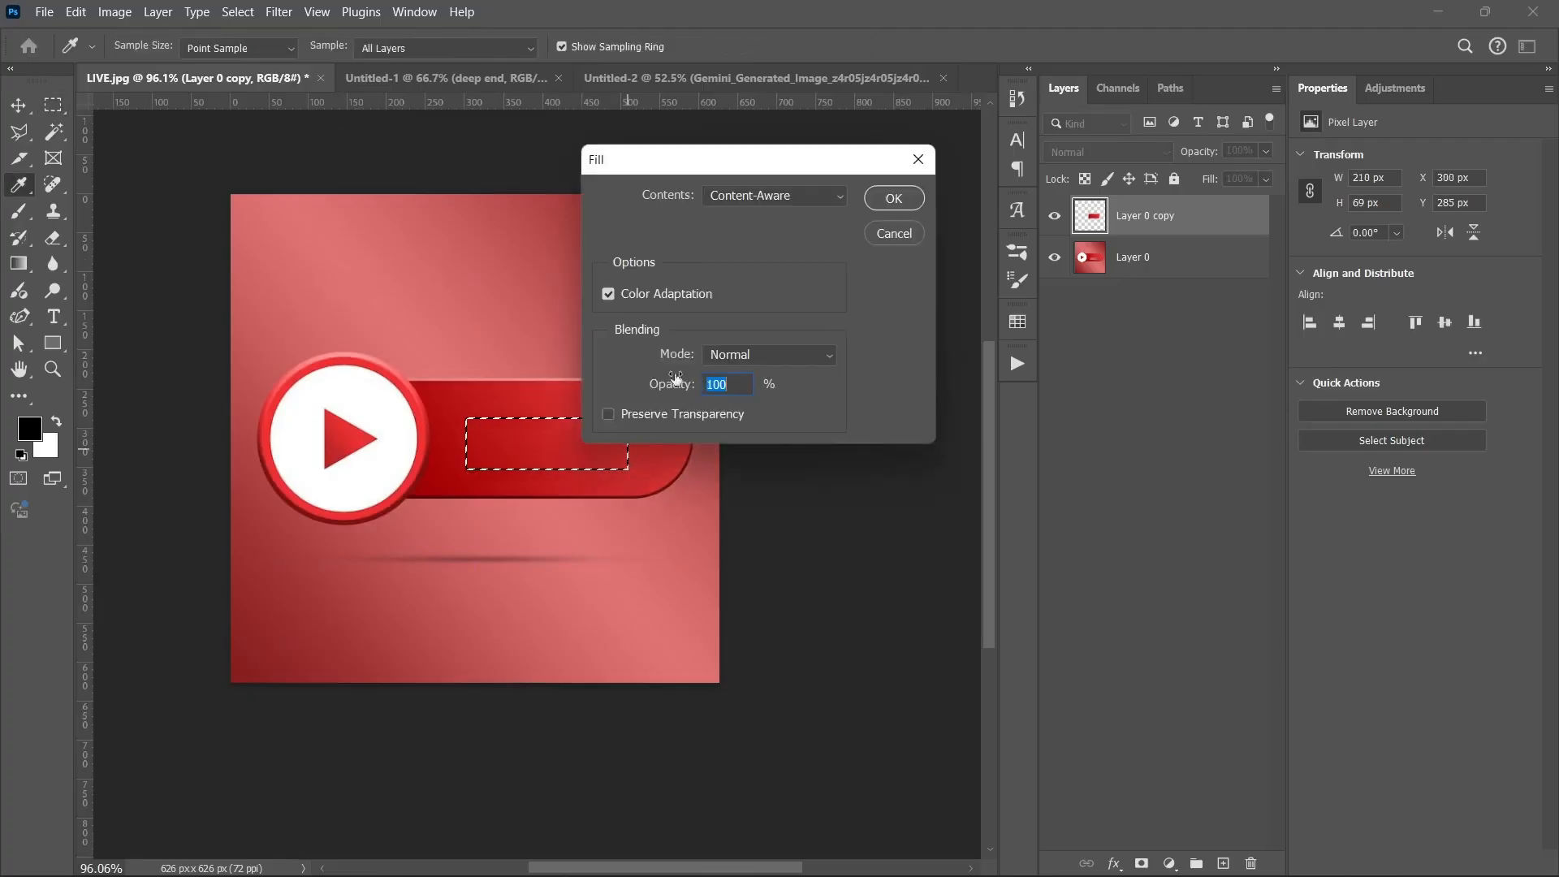
click(757, 193)
click(757, 194)
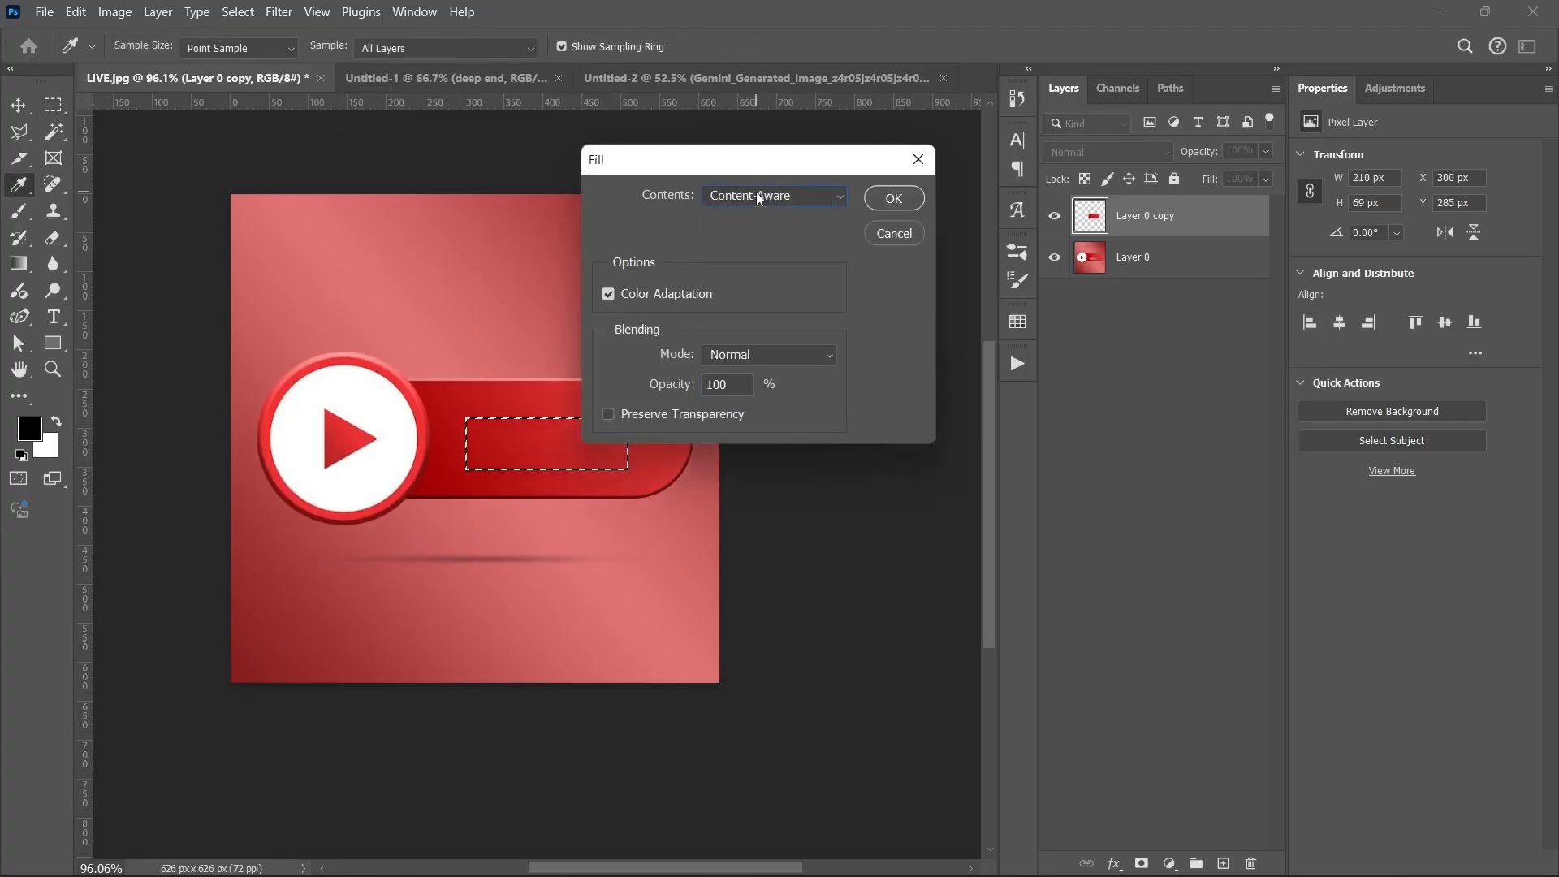
click(885, 238)
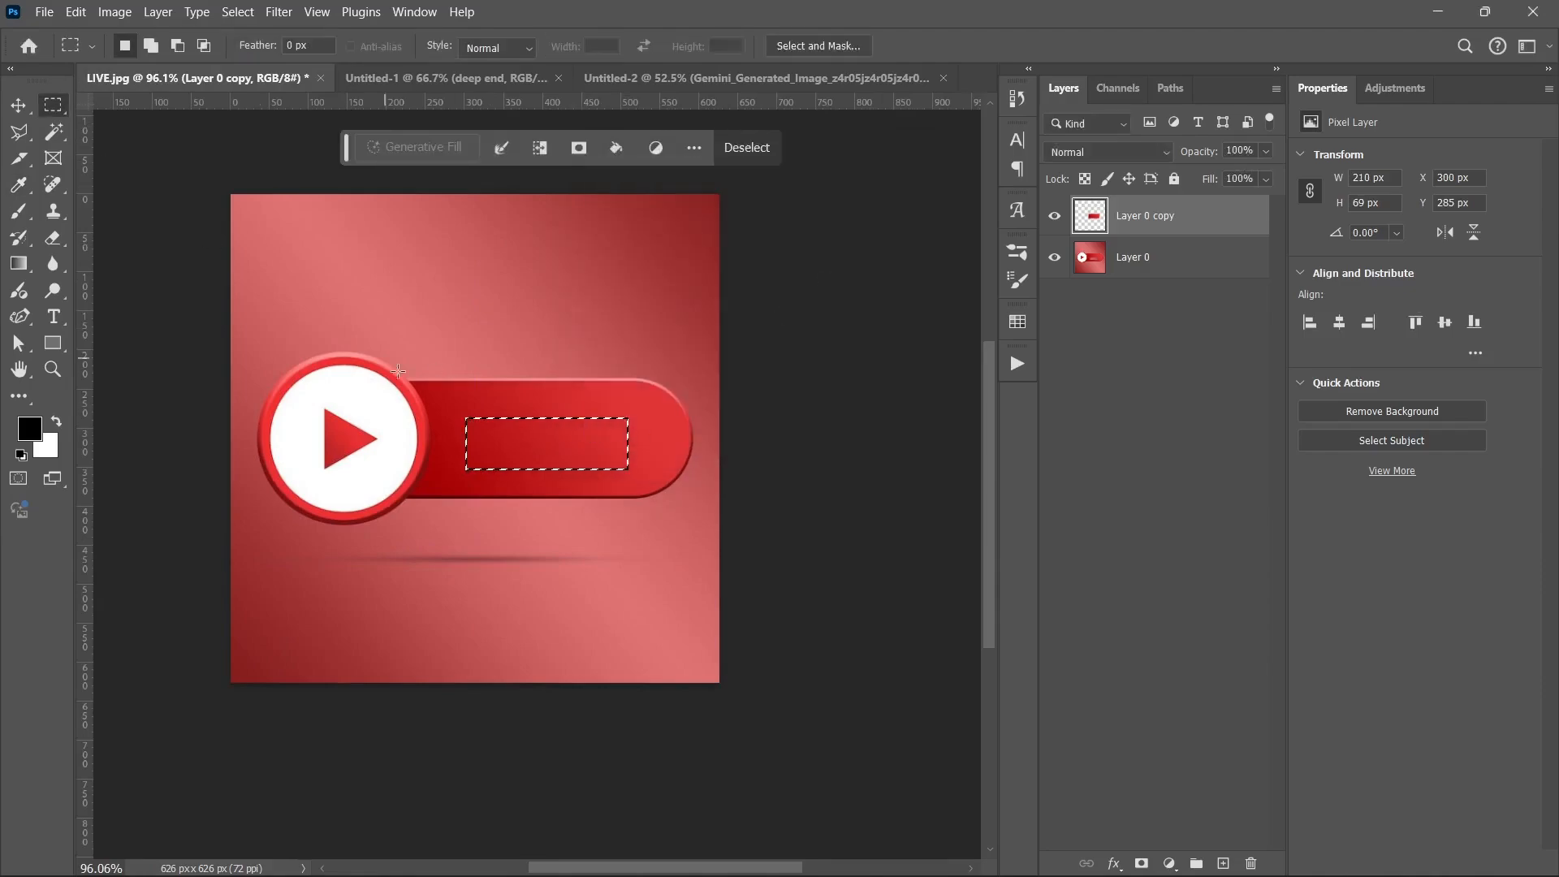
right_click(547, 479)
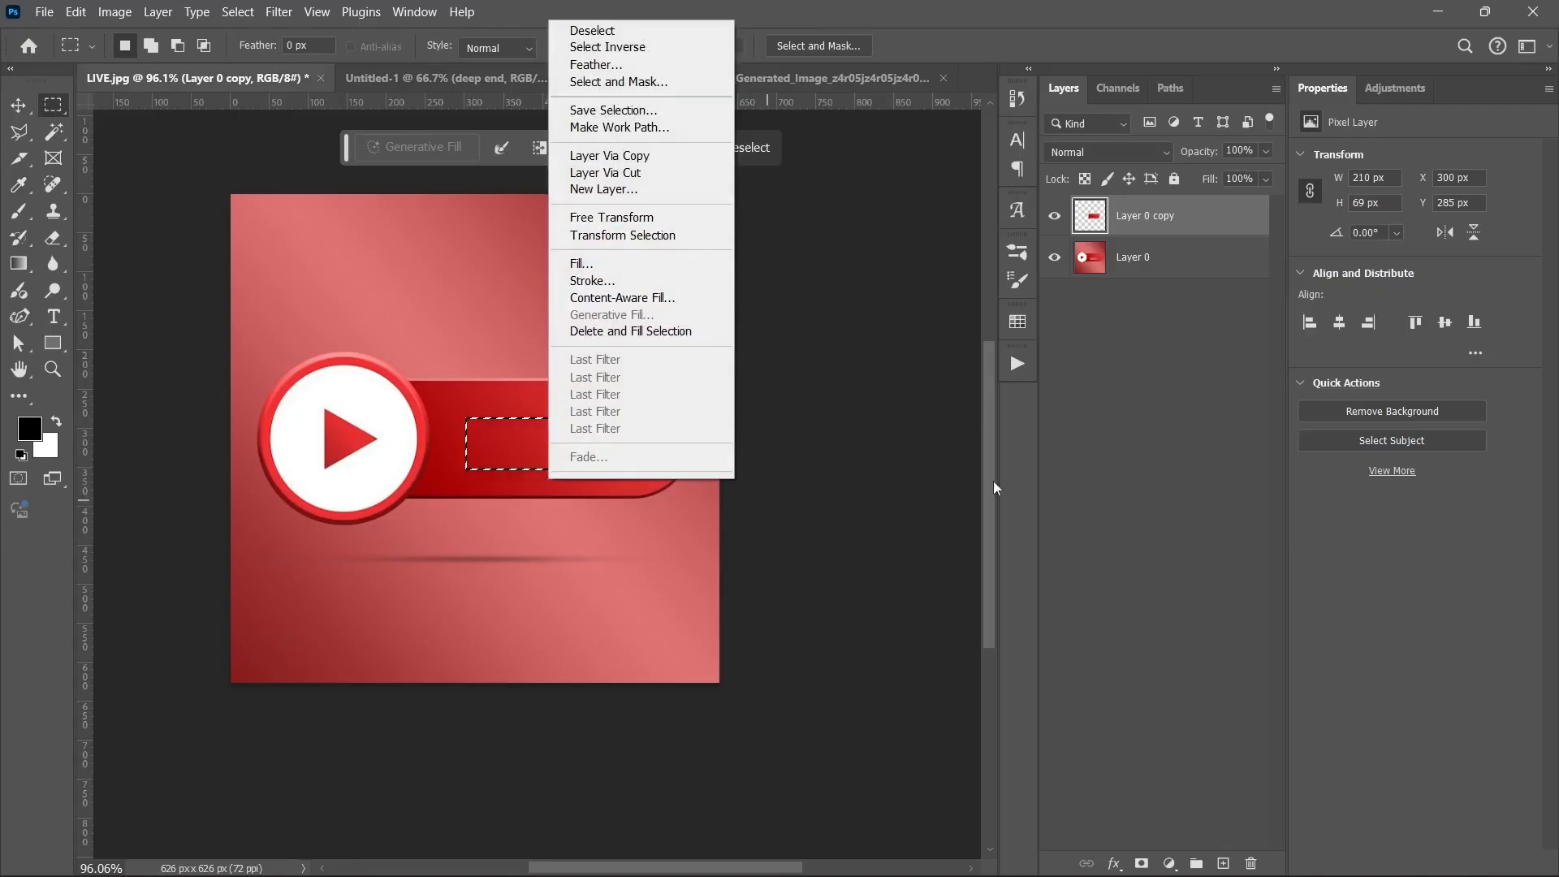
click(1086, 439)
click(735, 500)
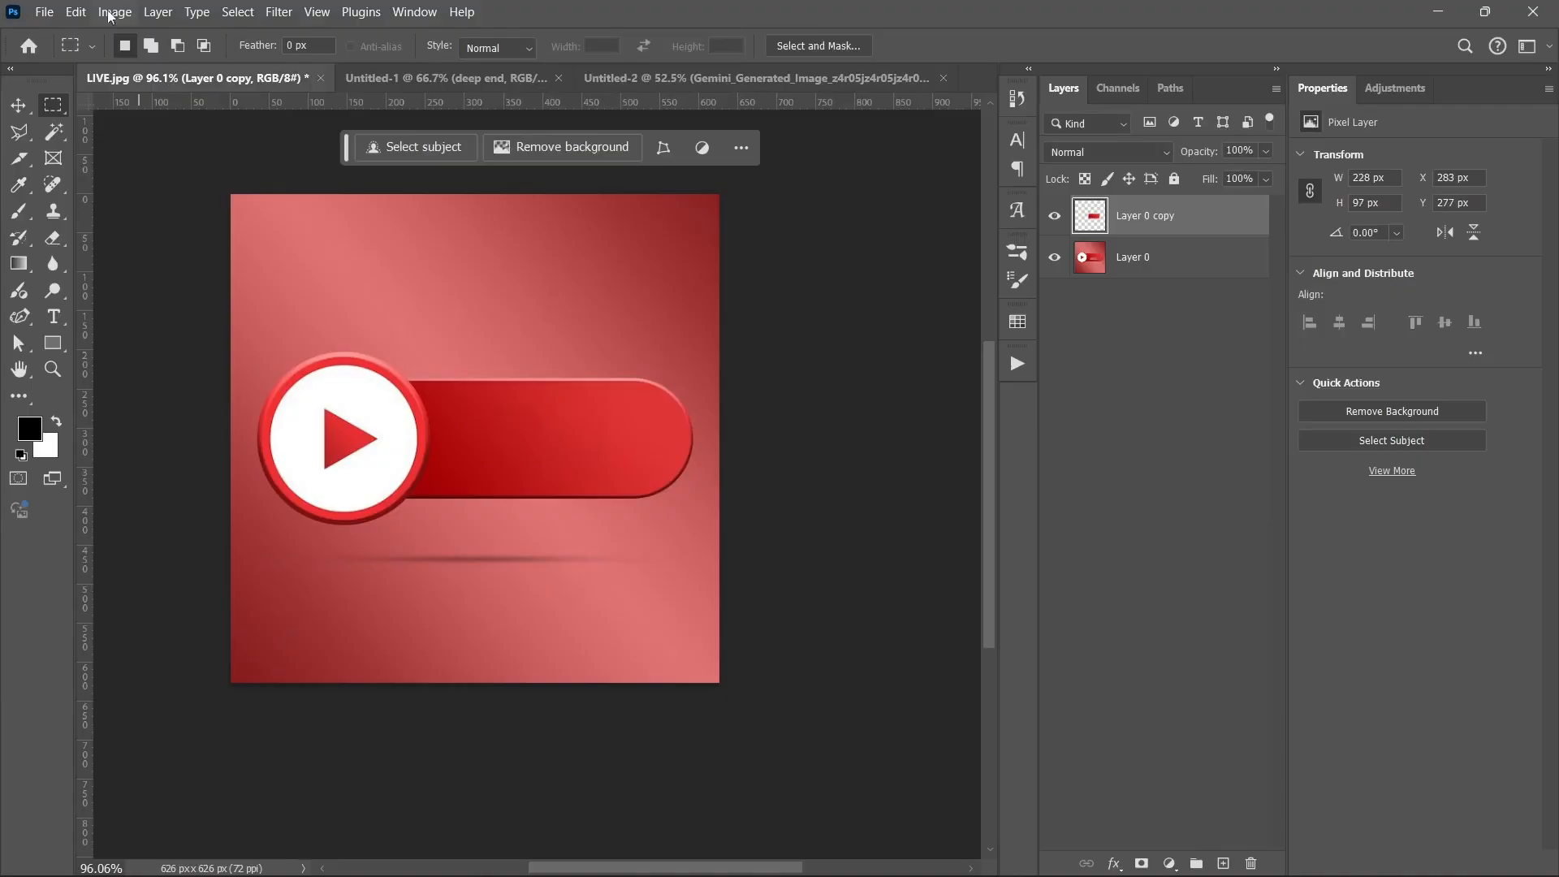
click(77, 12)
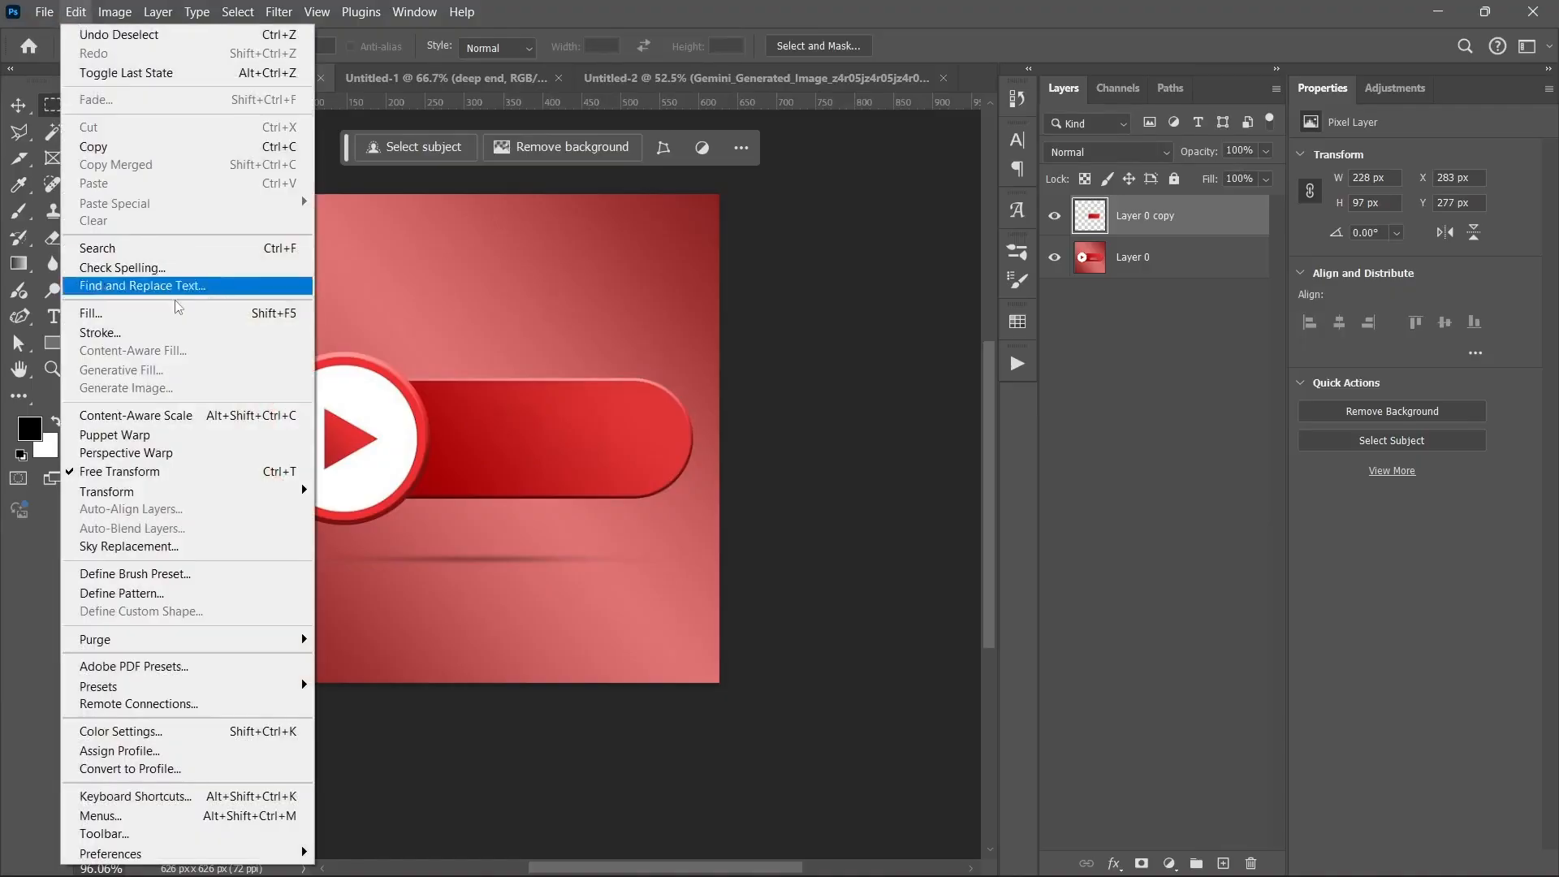
click(445, 412)
drag(453, 404, 606, 473)
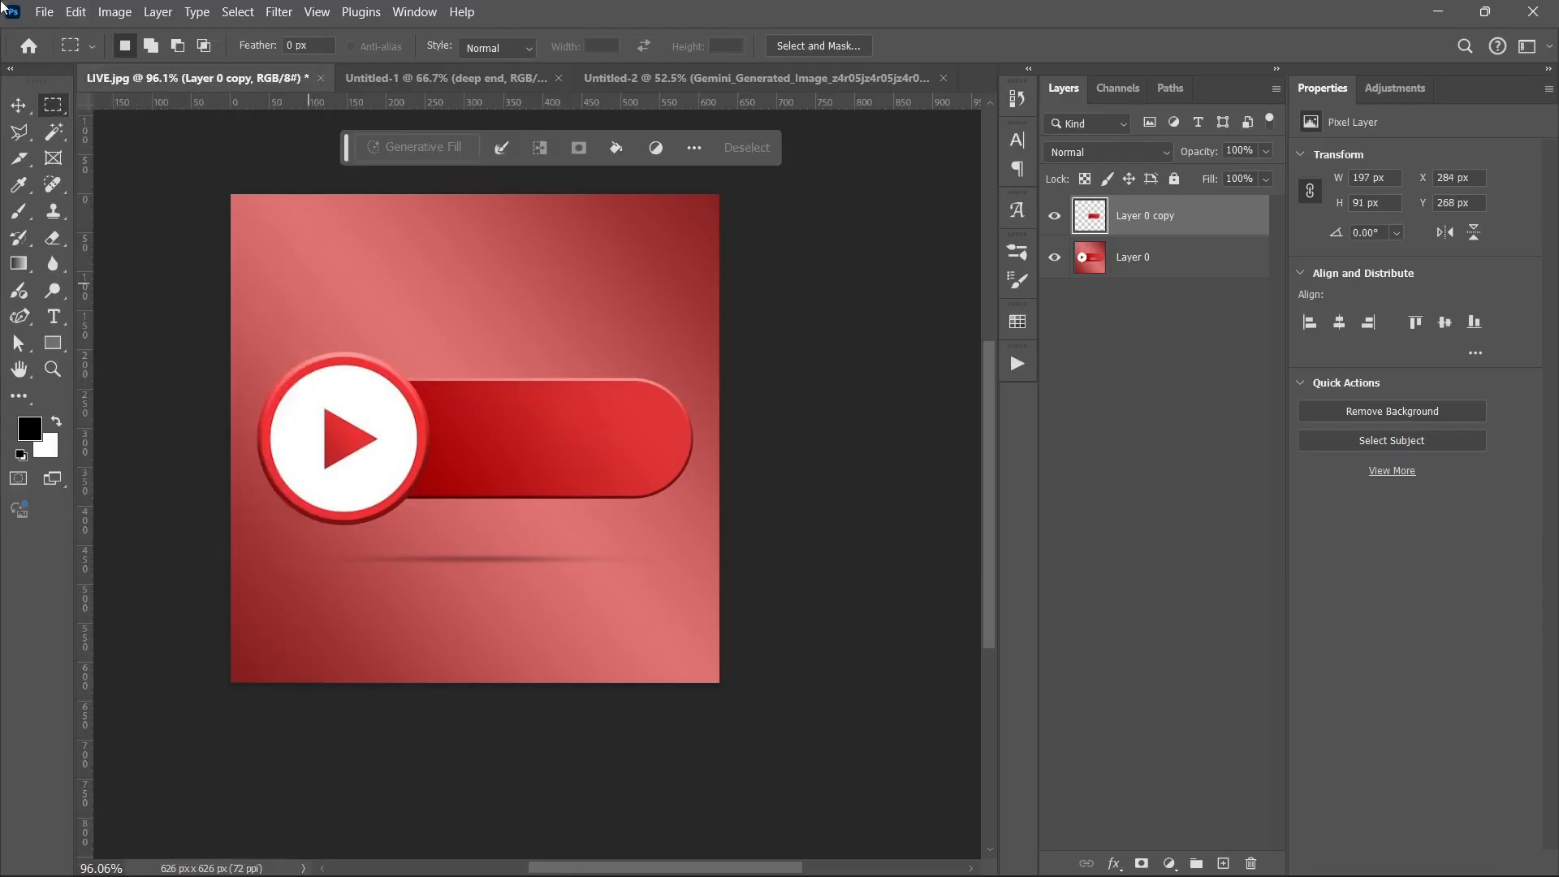
click(76, 12)
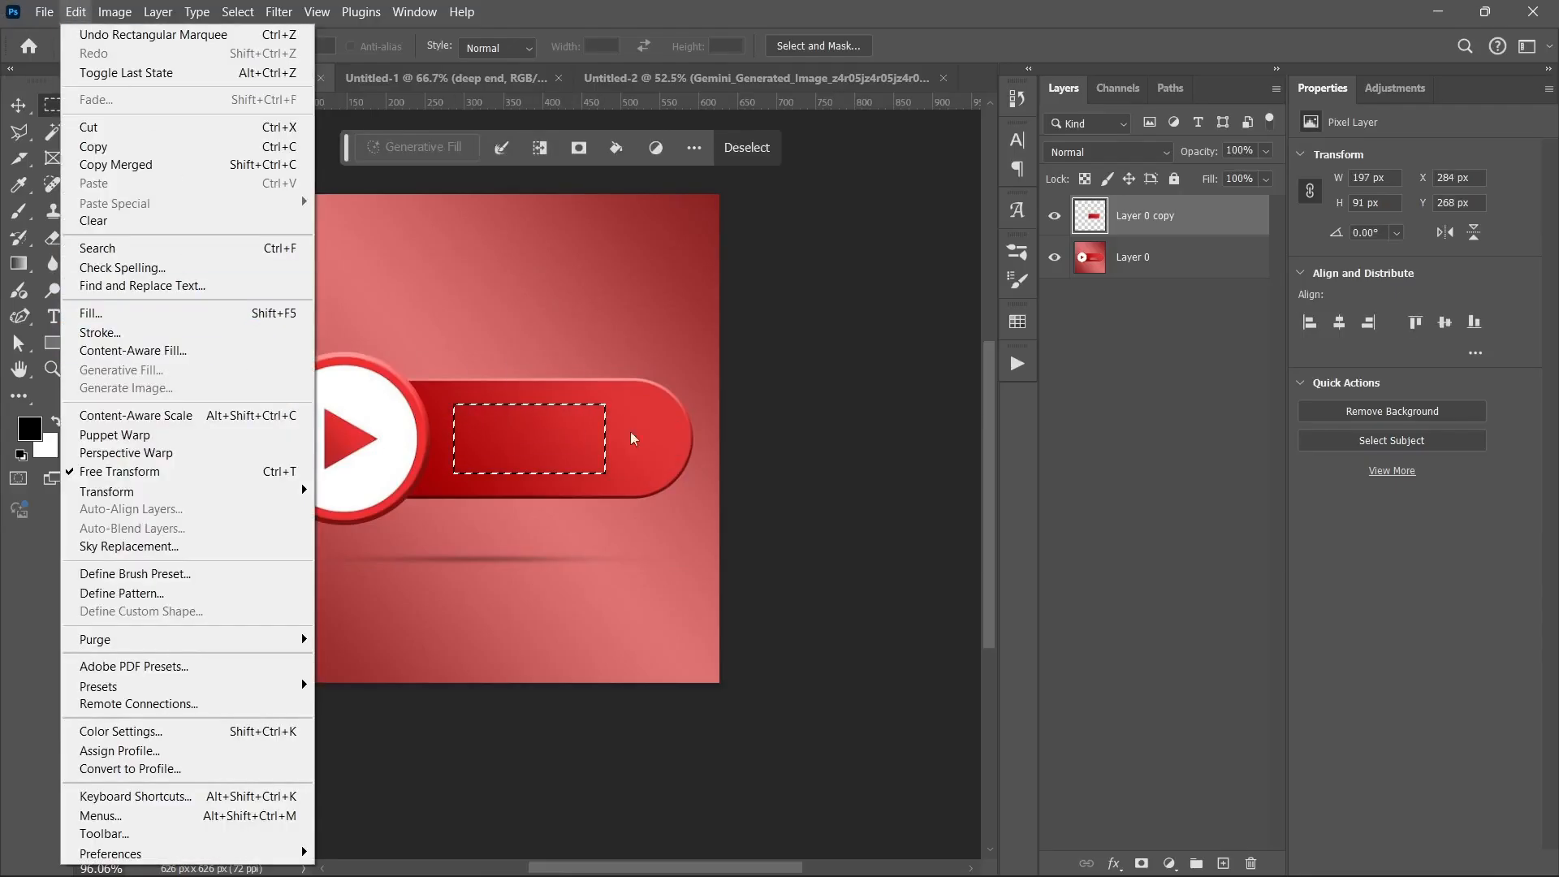
click(1139, 452)
key(ctrl+d)
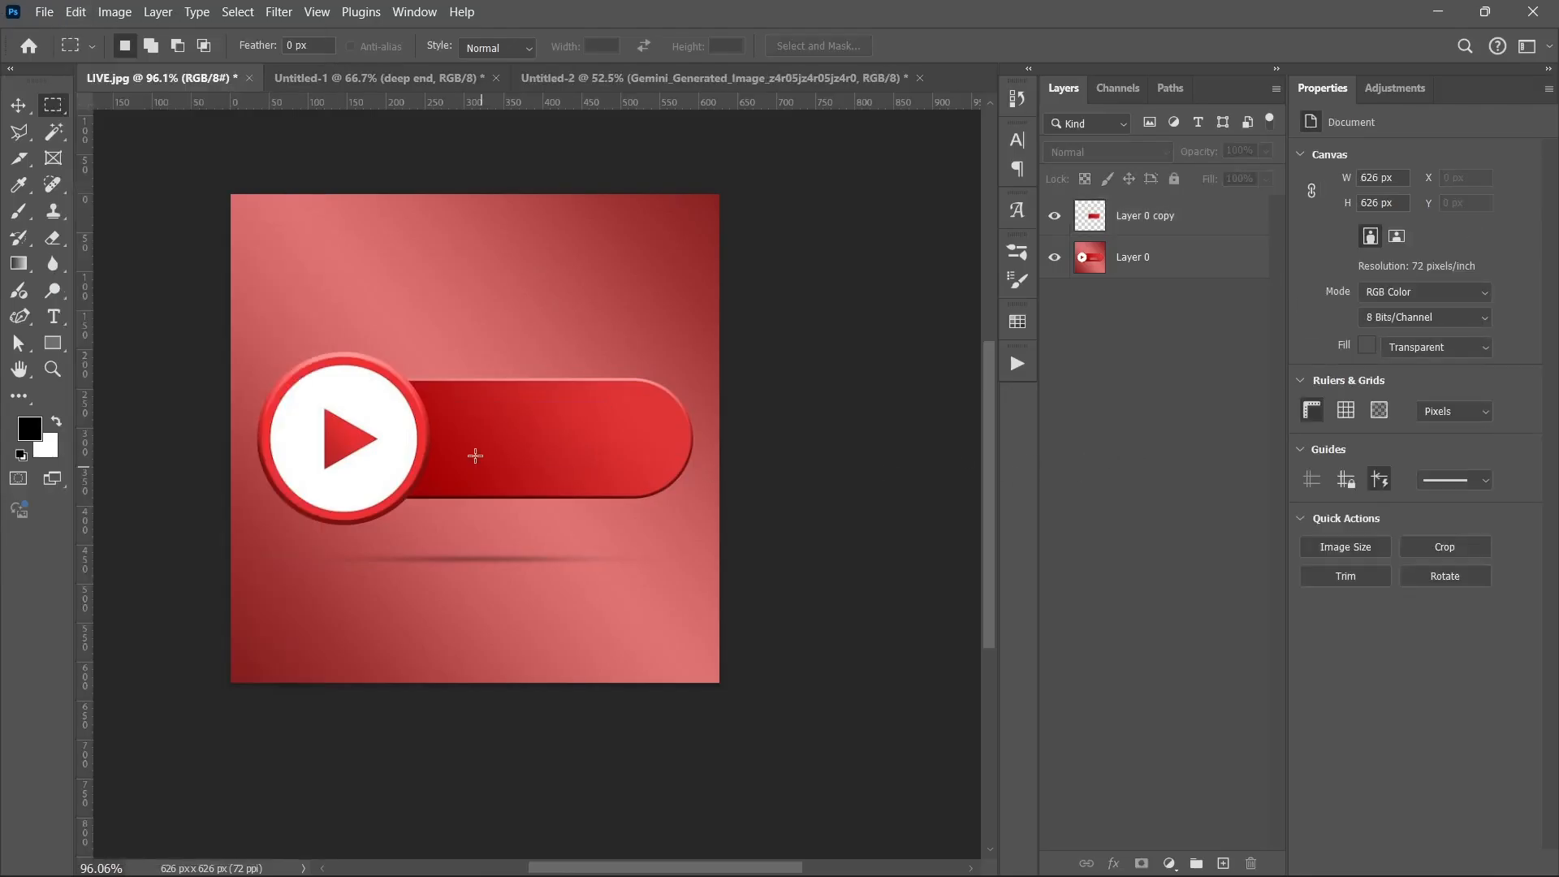
Switch to the Untitled-1 document with the underwater hands image.
click(335, 73)
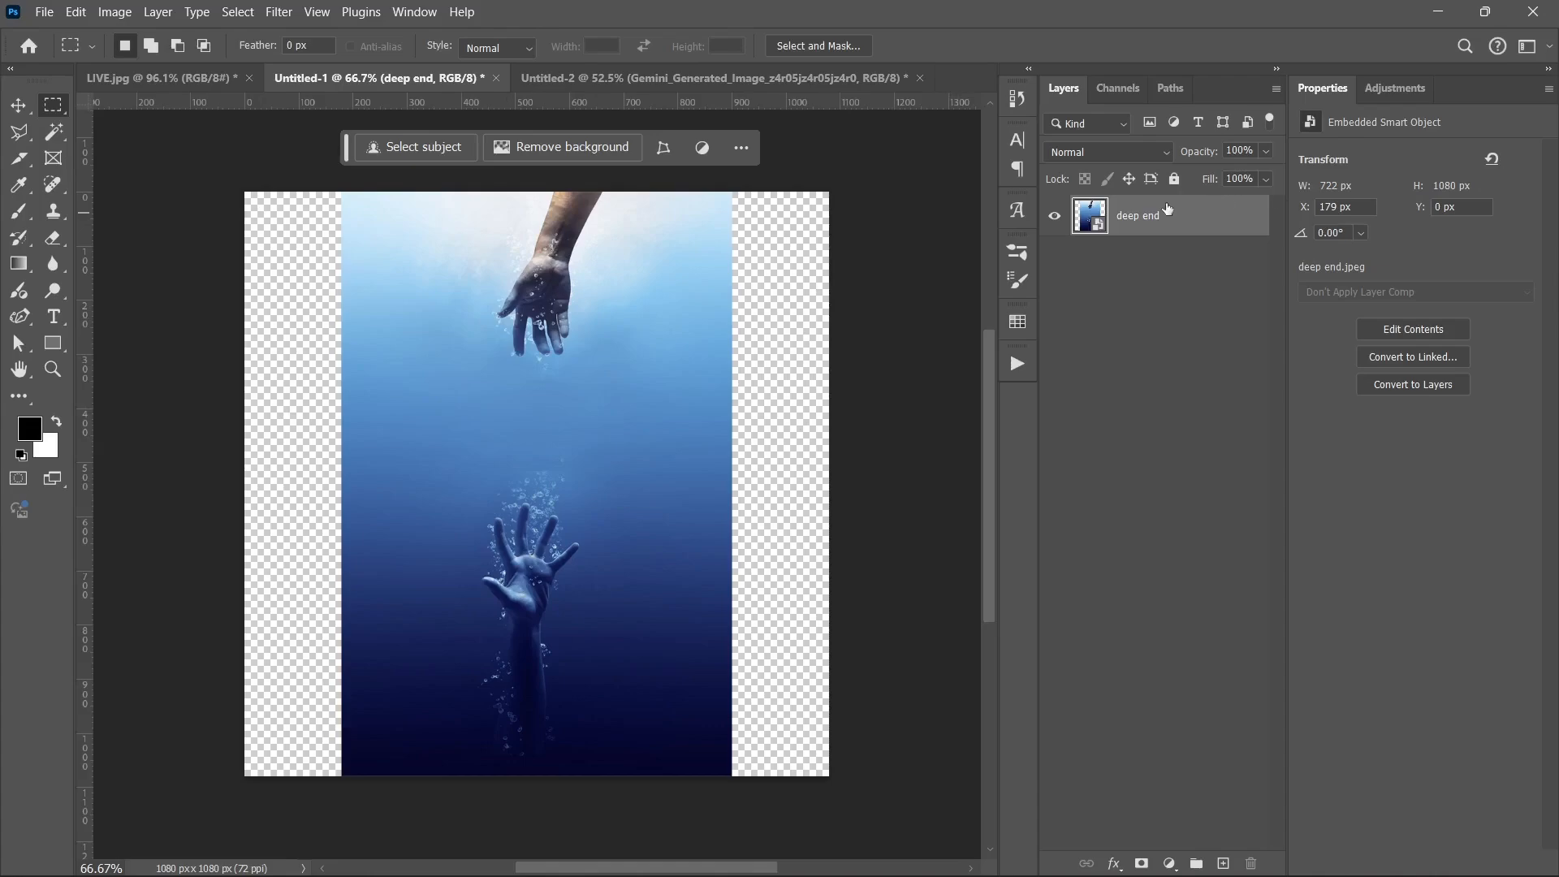
key(ctrl+t)
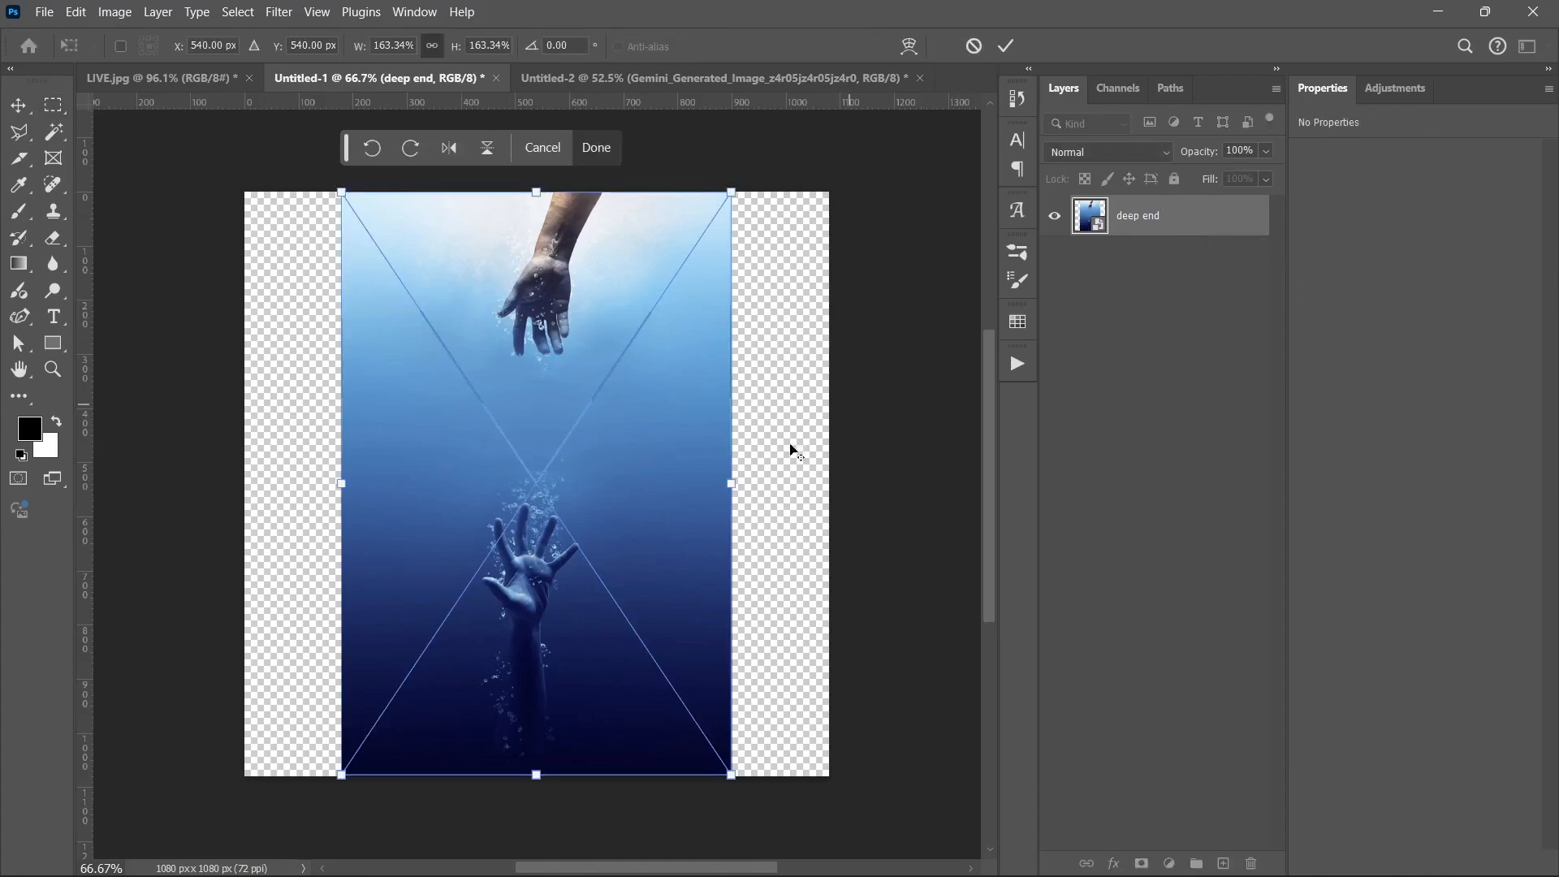
mouse_move(737, 480)
mouse_down()
mouse_move(812, 480)
mouse_move(835, 464)
mouse_move(720, 464)
mouse_move(738, 466)
mouse_up()
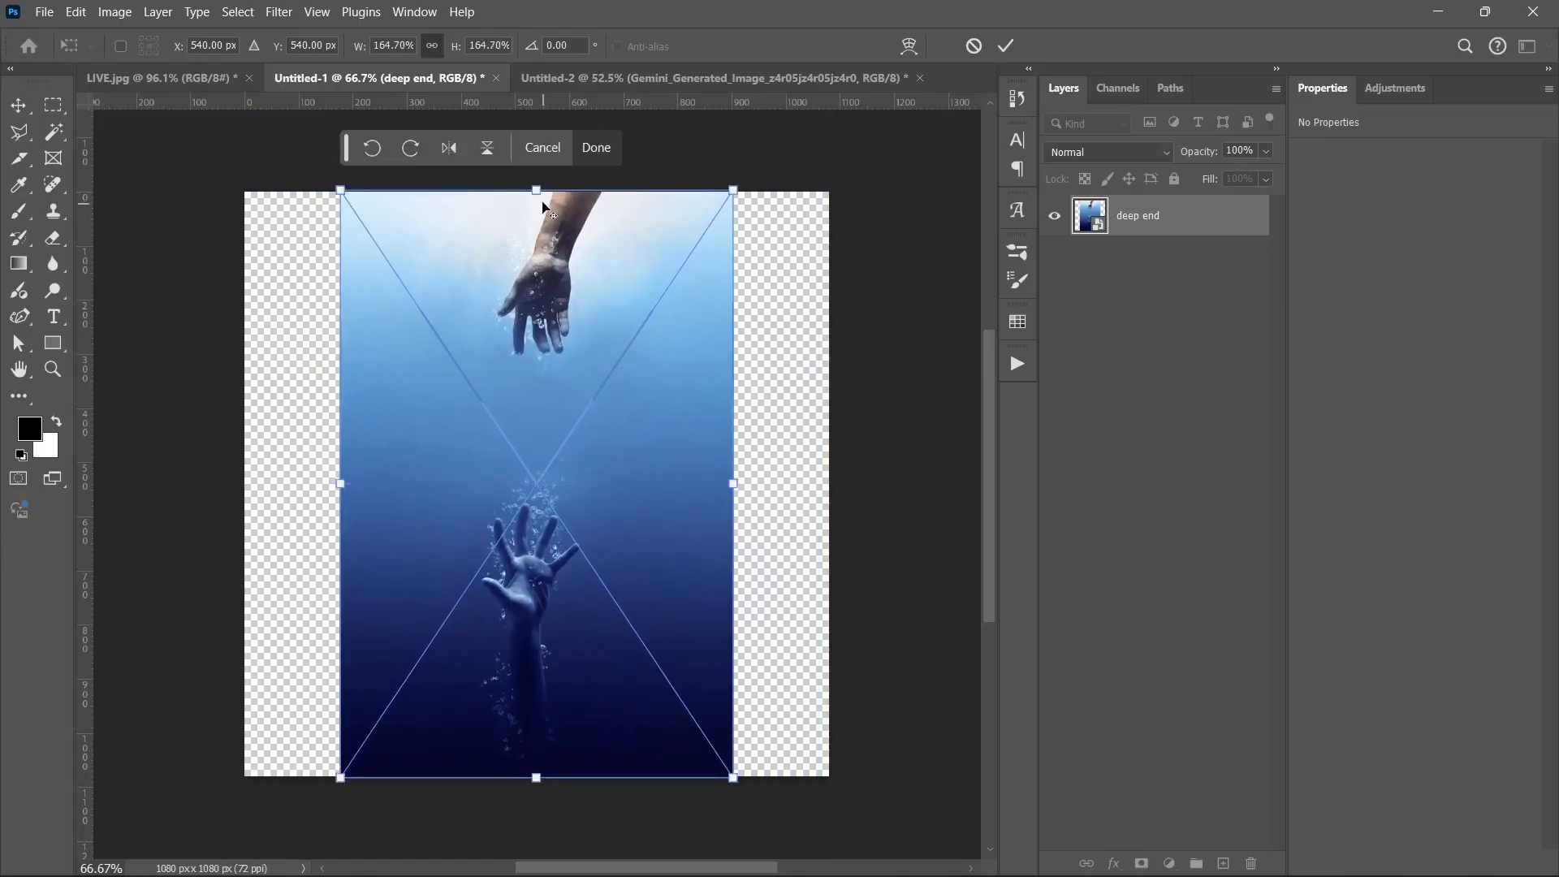
drag(536, 194, 536, 193)
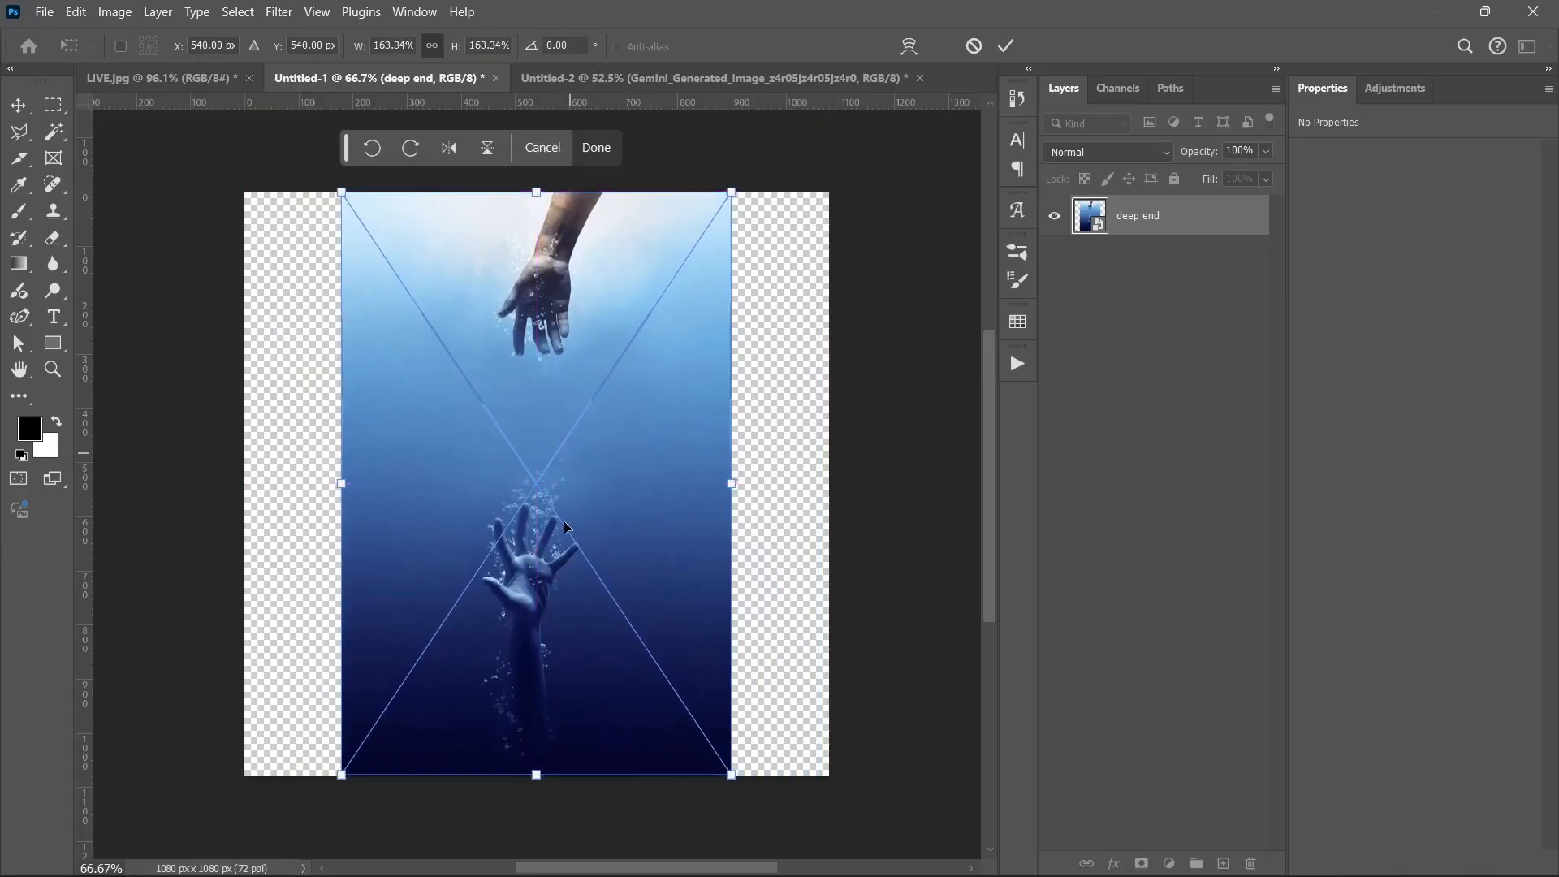
key(Return)
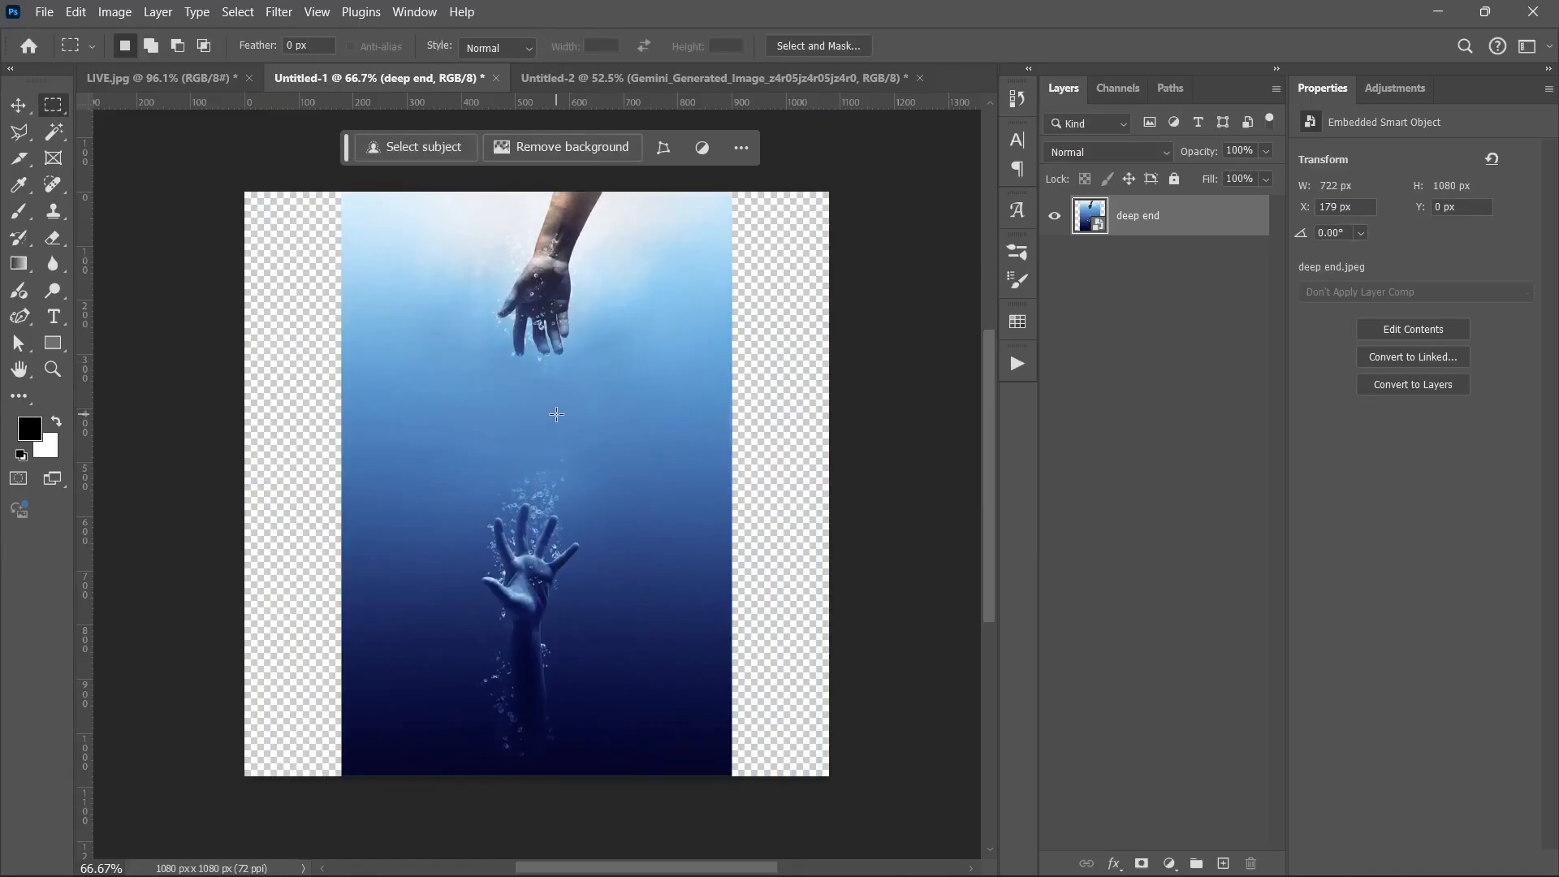
Marquee-select the transparent strips on both sides of the underwater image in one combined selection, slightly overlapping the image's edges.
drag(216, 204, 351, 786)
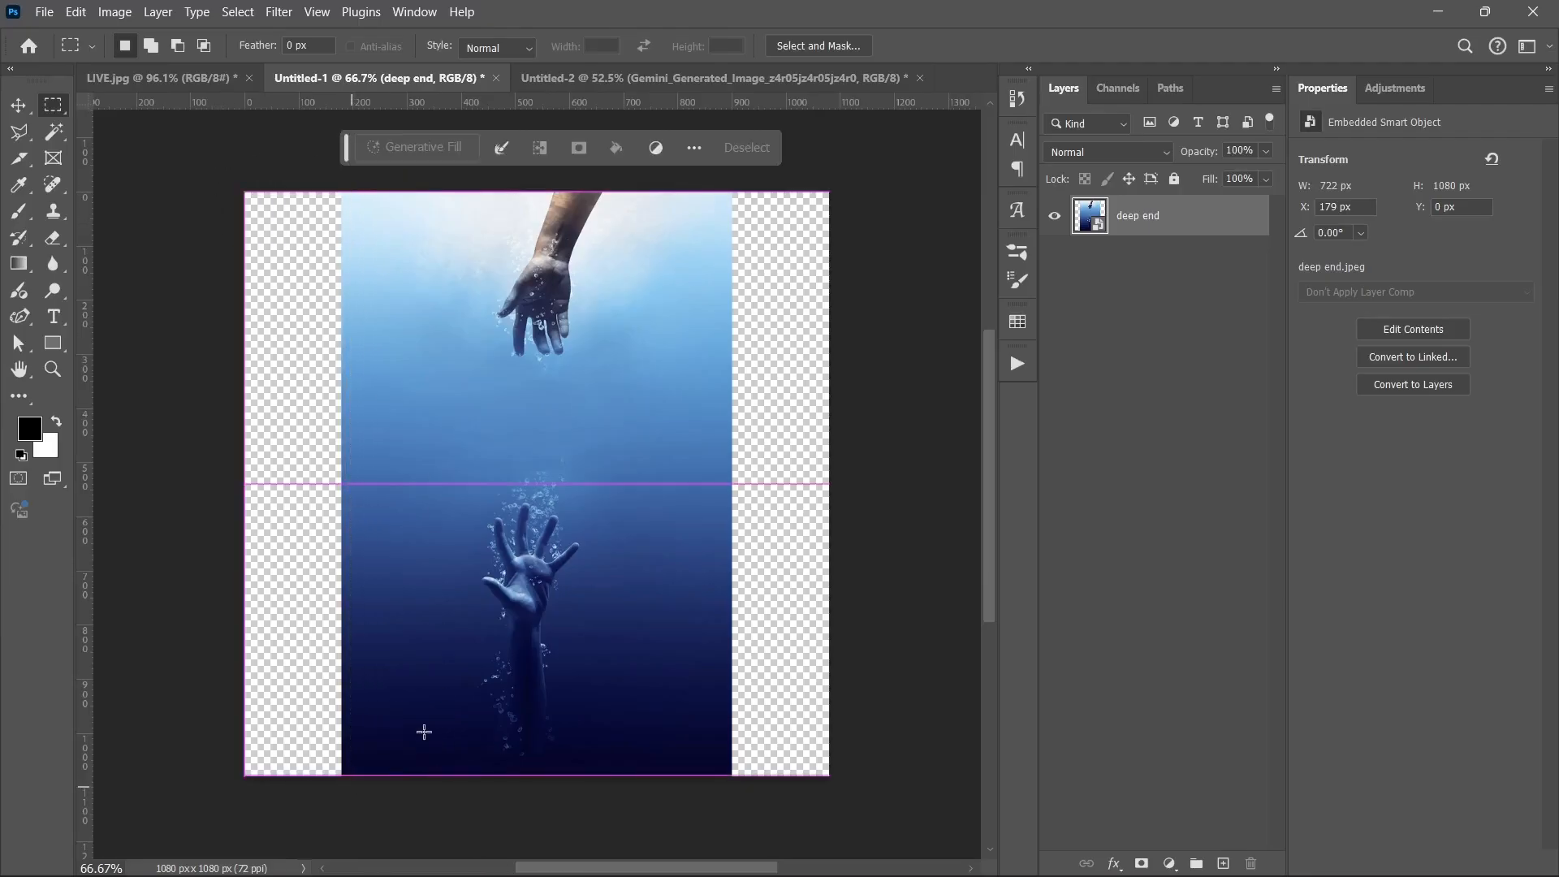
click(153, 50)
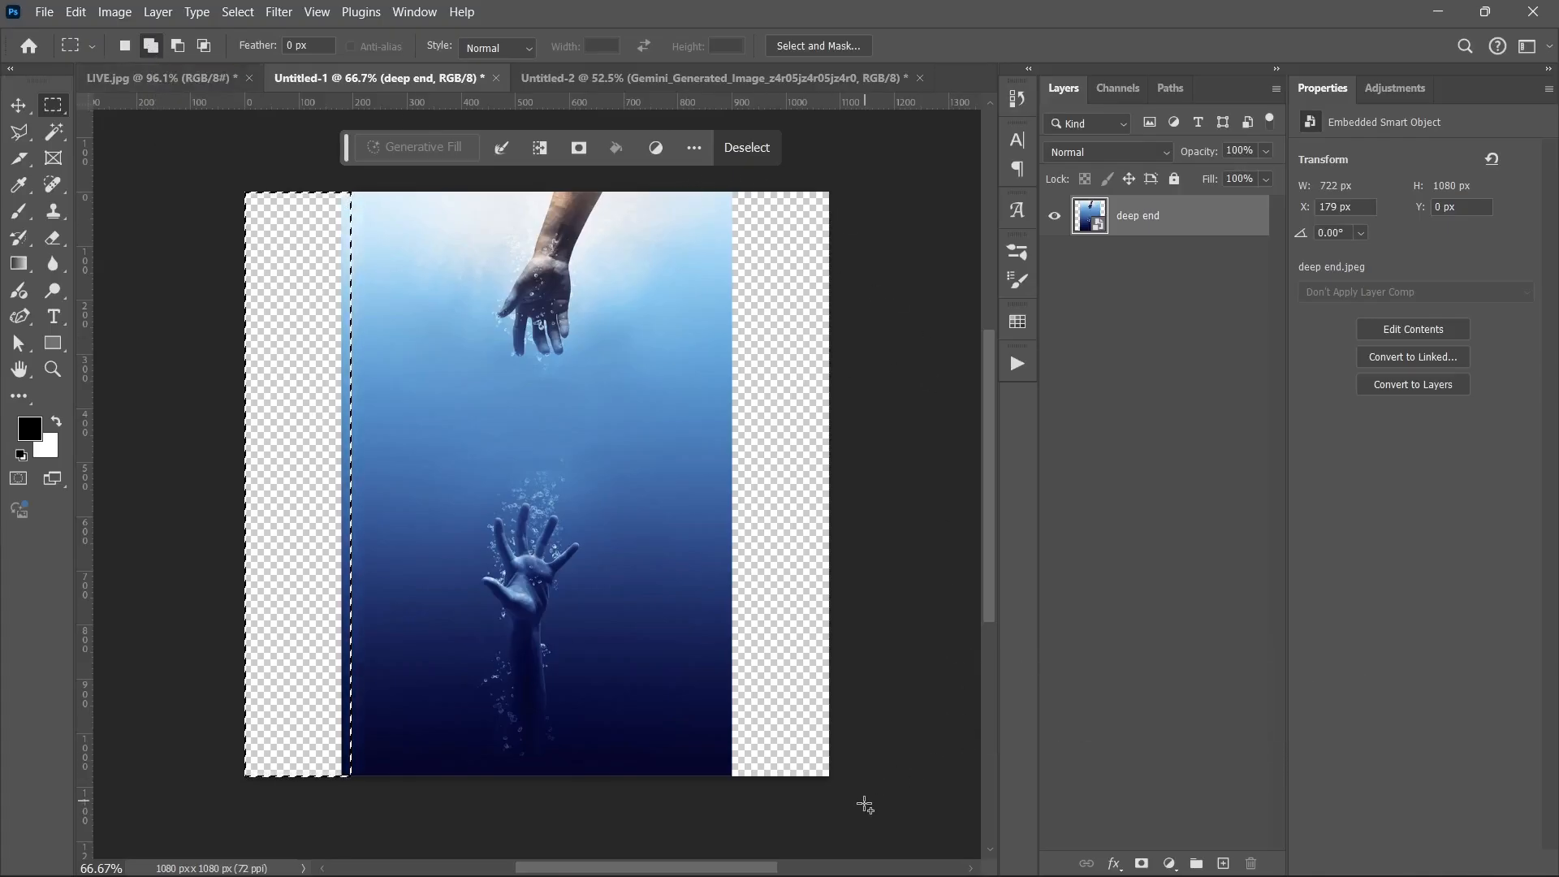
drag(863, 804, 725, 212)
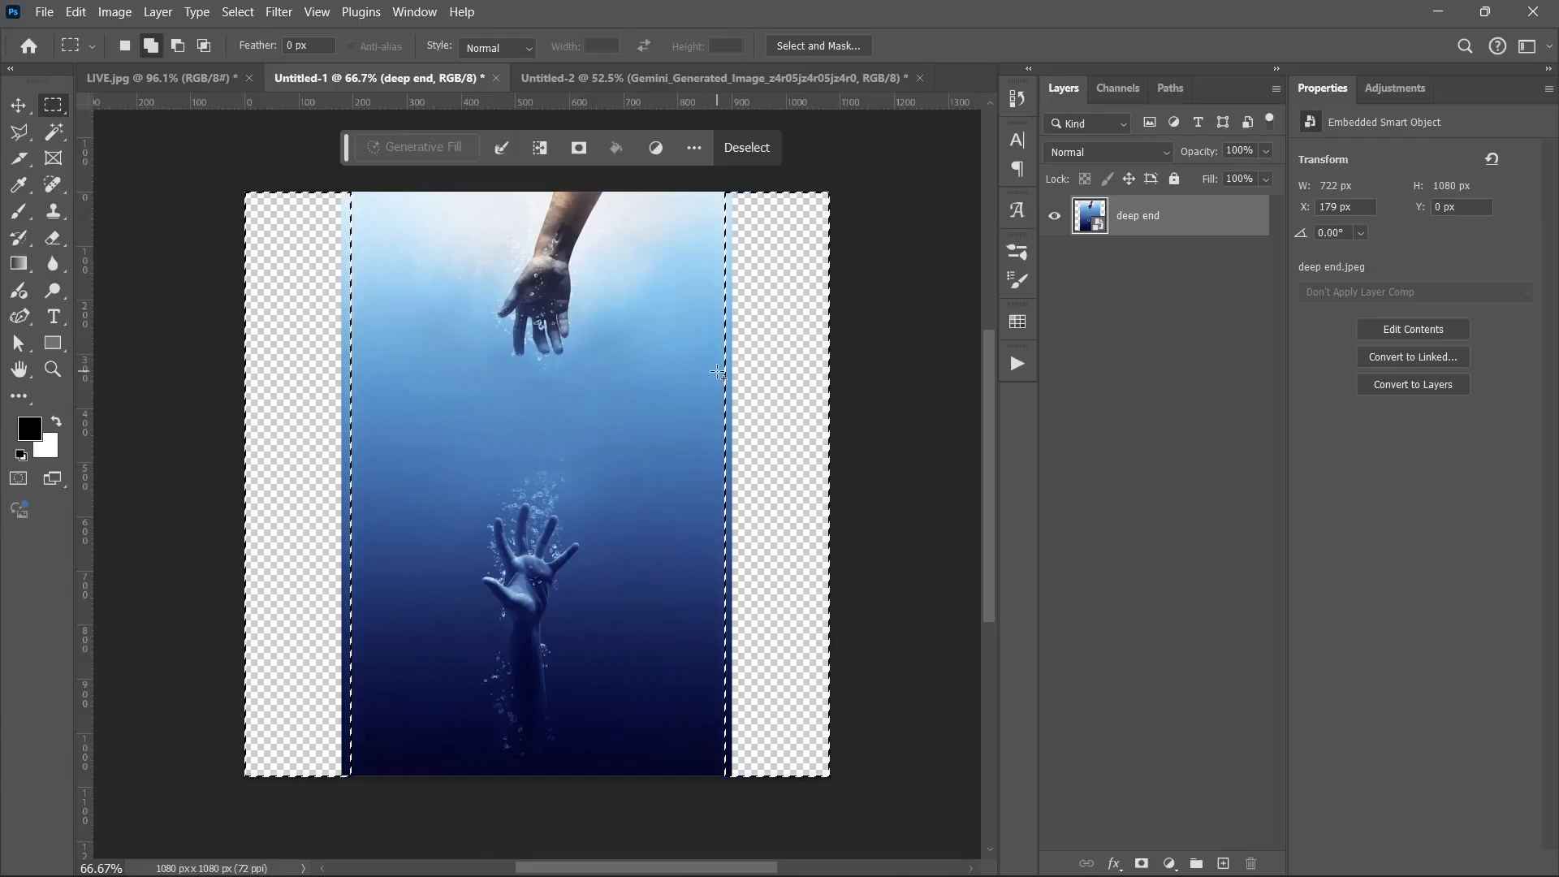
Try to clear the selected areas of the deep end smart object, and rasterize its layer.
key(Delete)
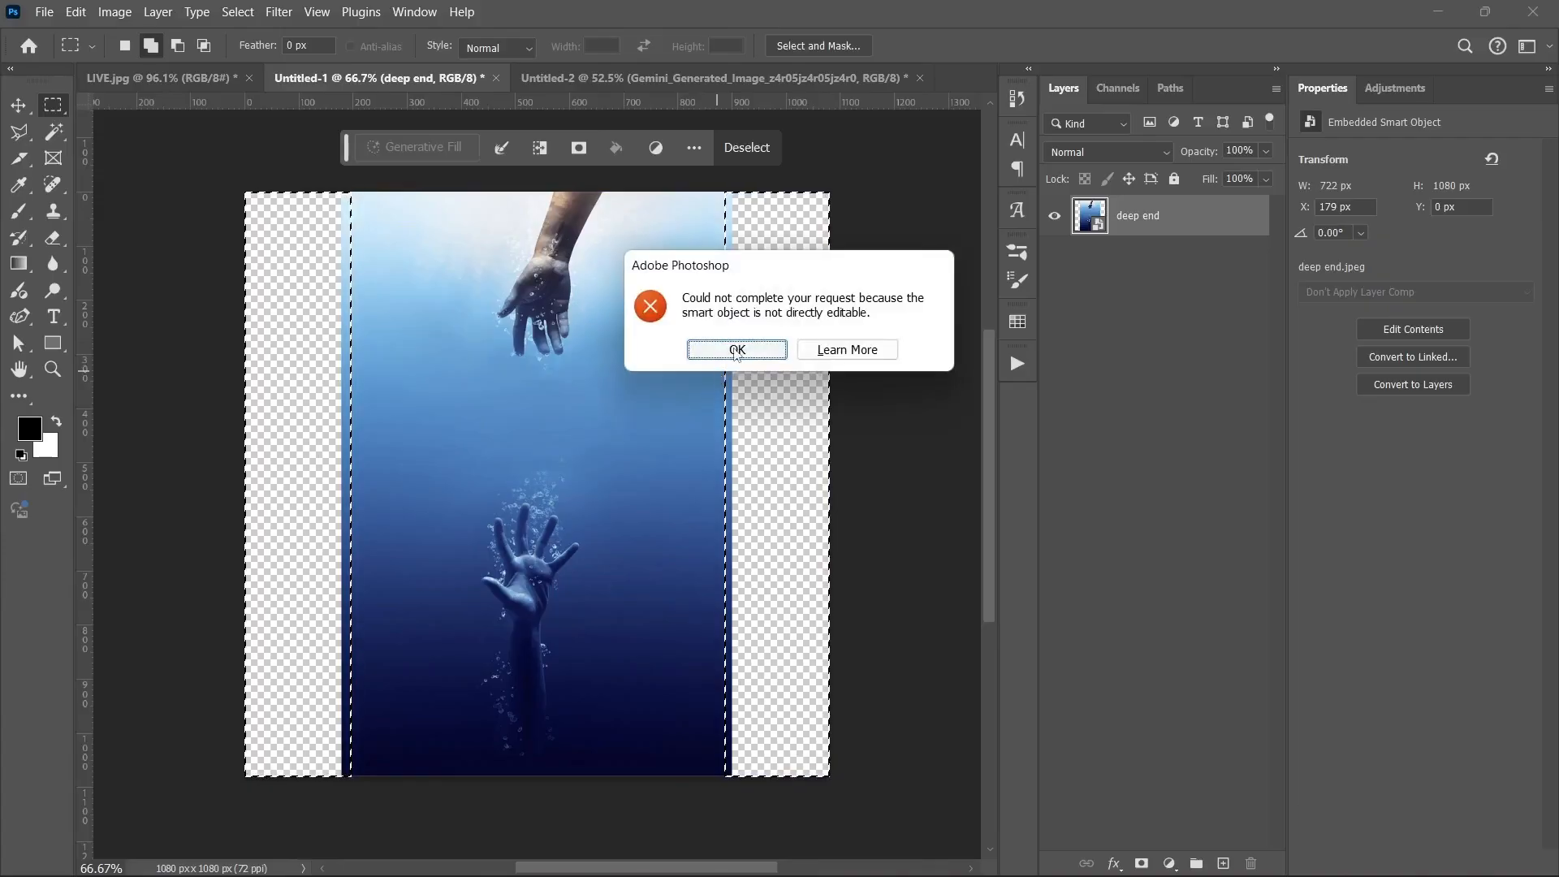
click(736, 350)
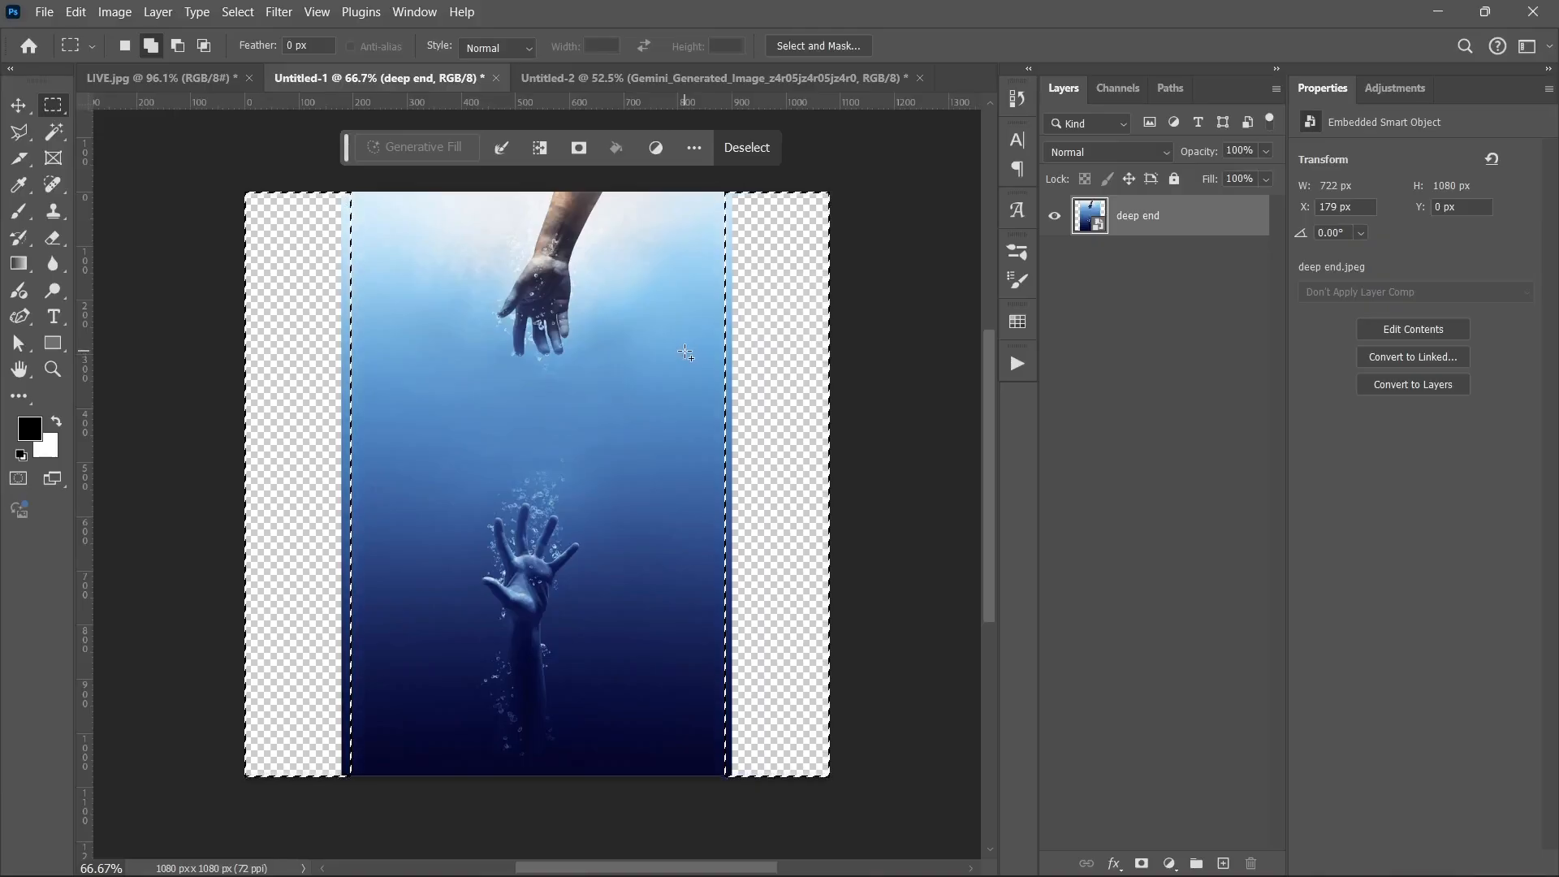
right_click(1159, 225)
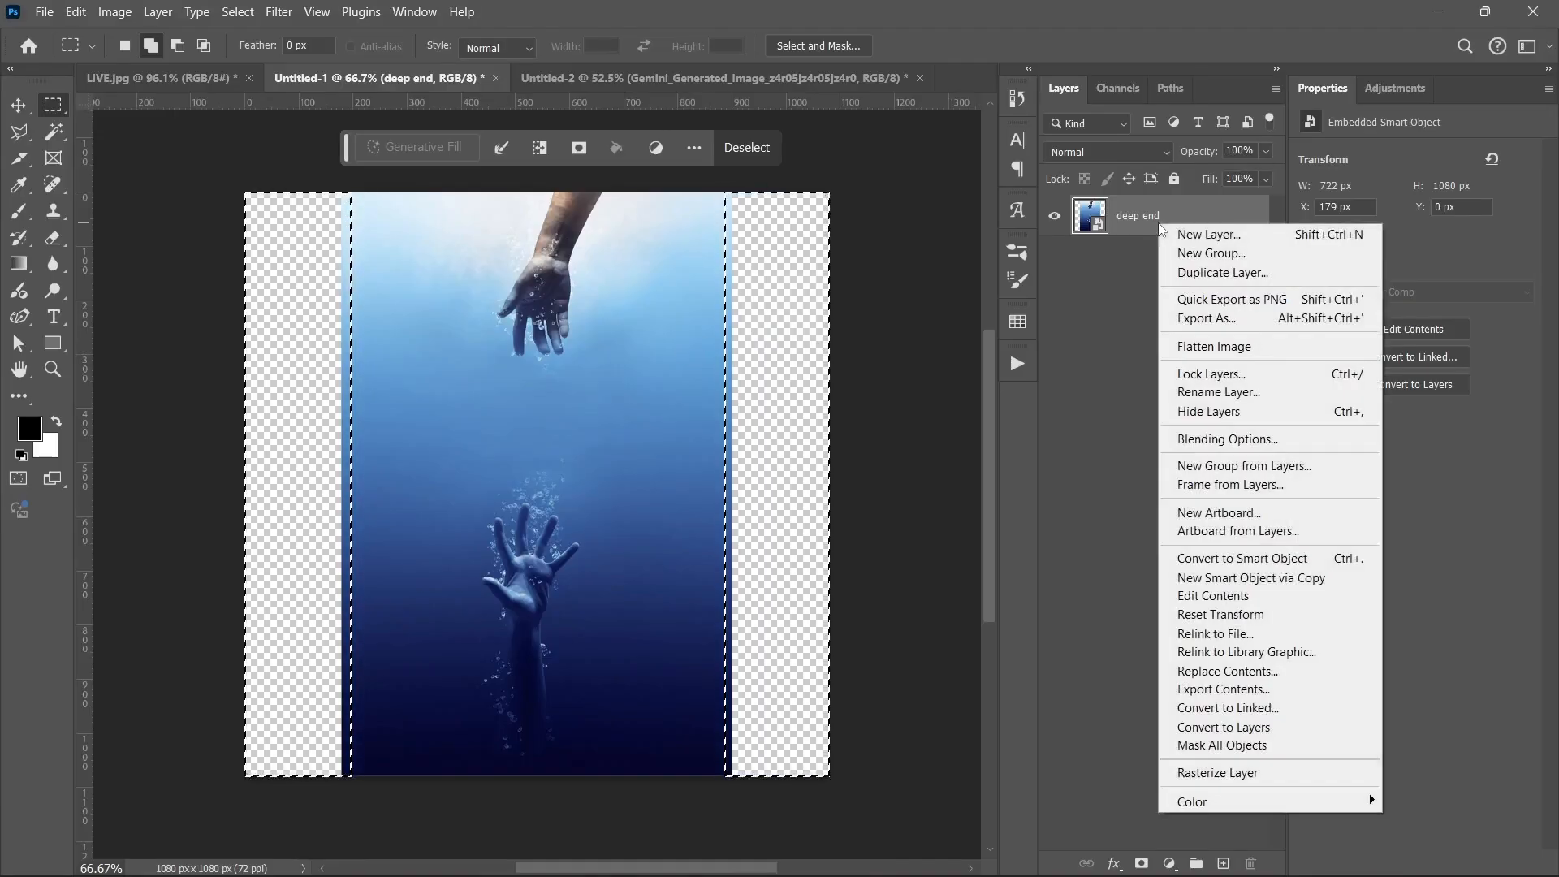
click(1264, 774)
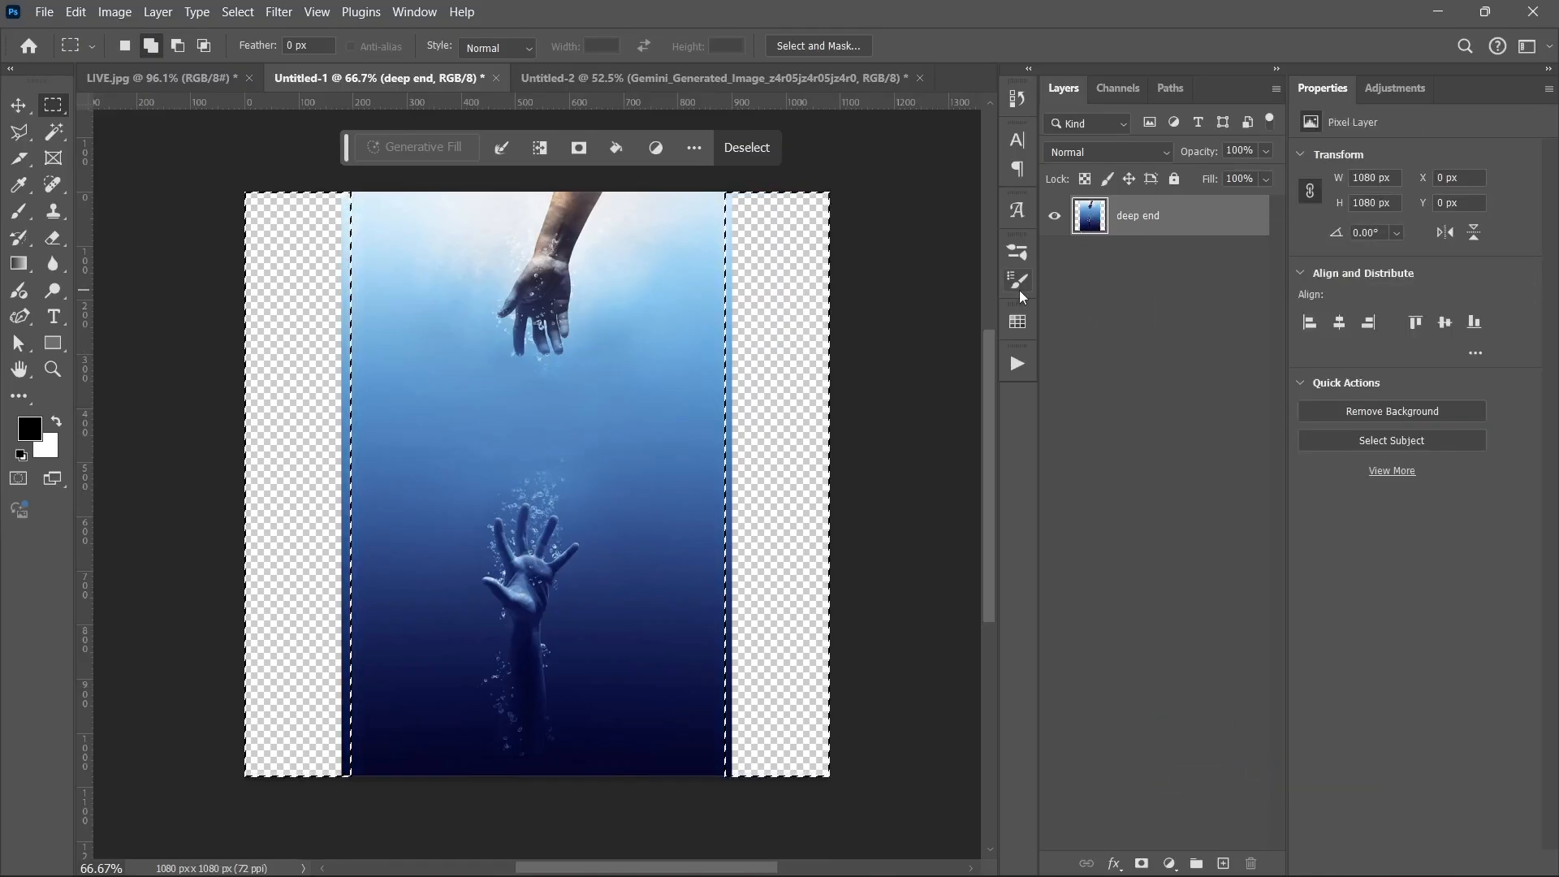
Fill both selected side strips using Content-Aware contents with Color Adaptation on, Normal mode and 100% opacity, and deselect.
key(shift+BackSpace)
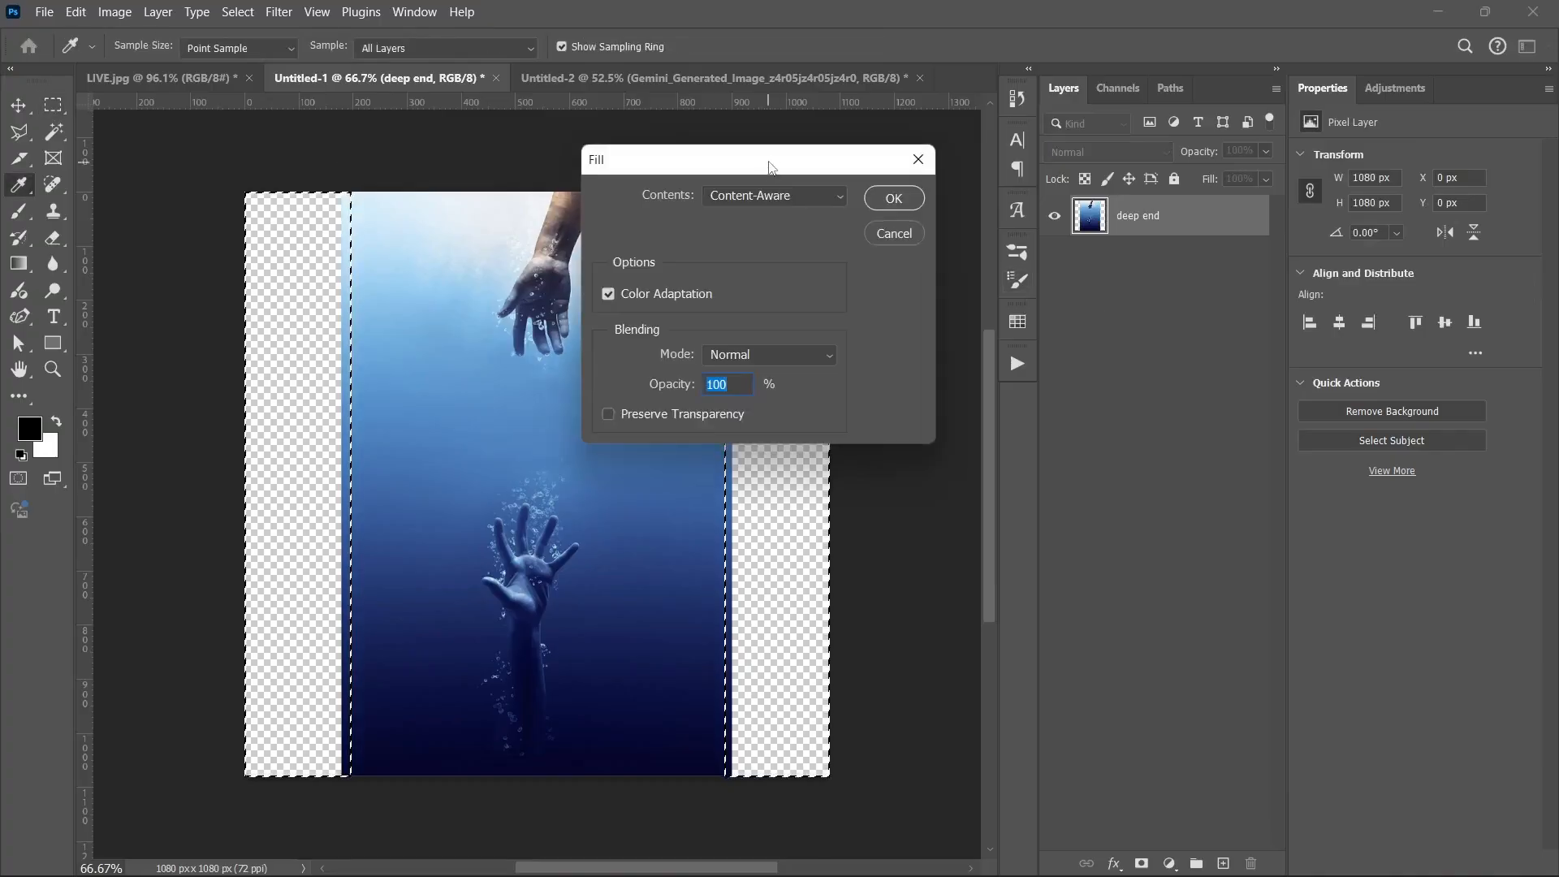
drag(766, 162, 1023, 219)
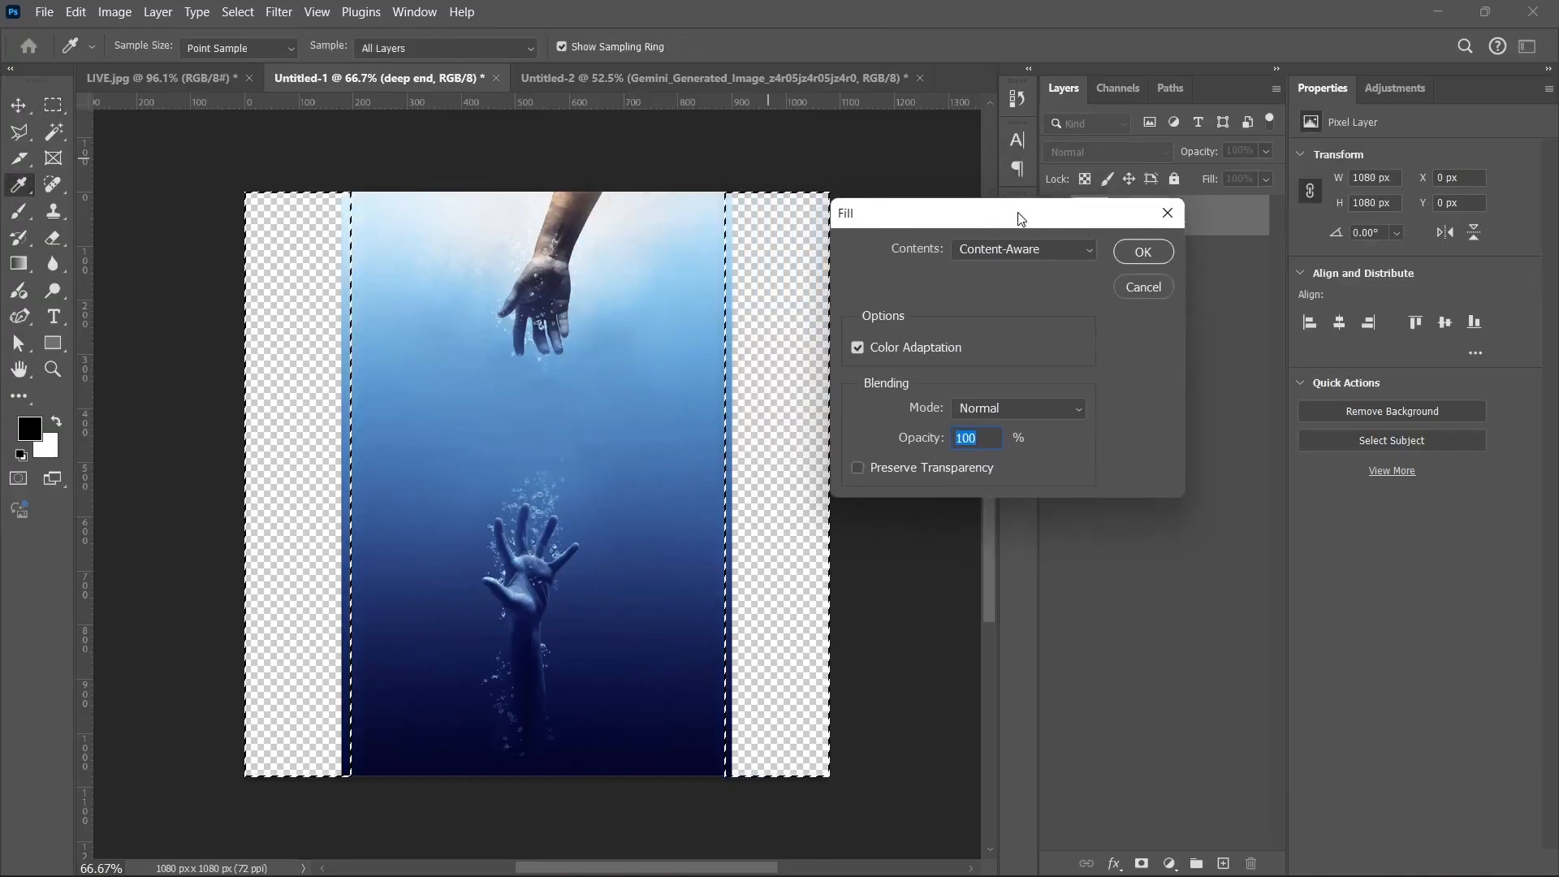
click(1138, 254)
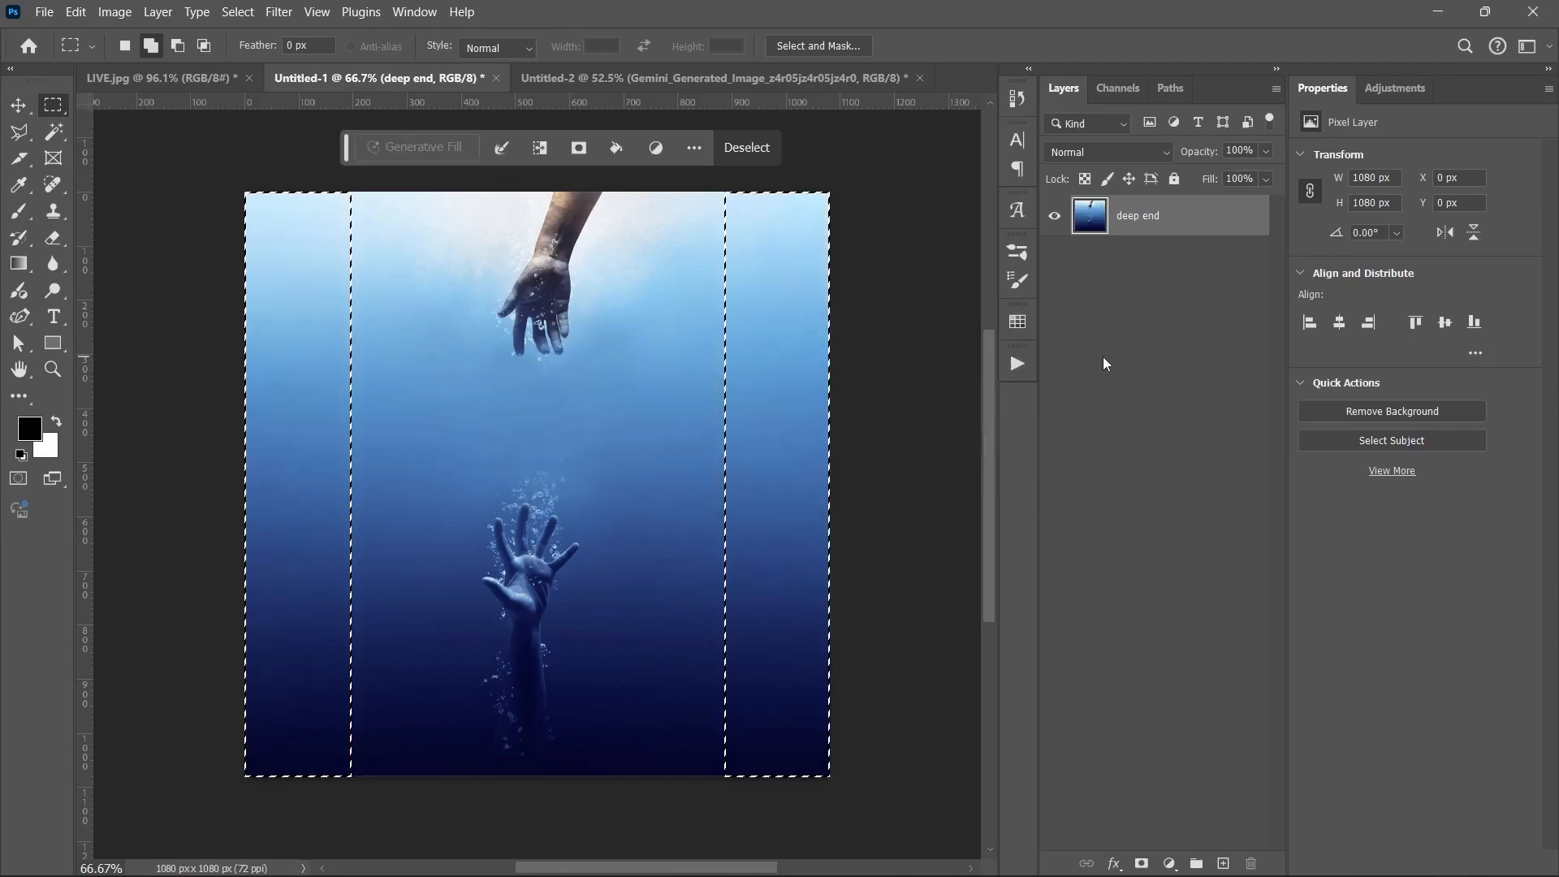
key(ctrl+d)
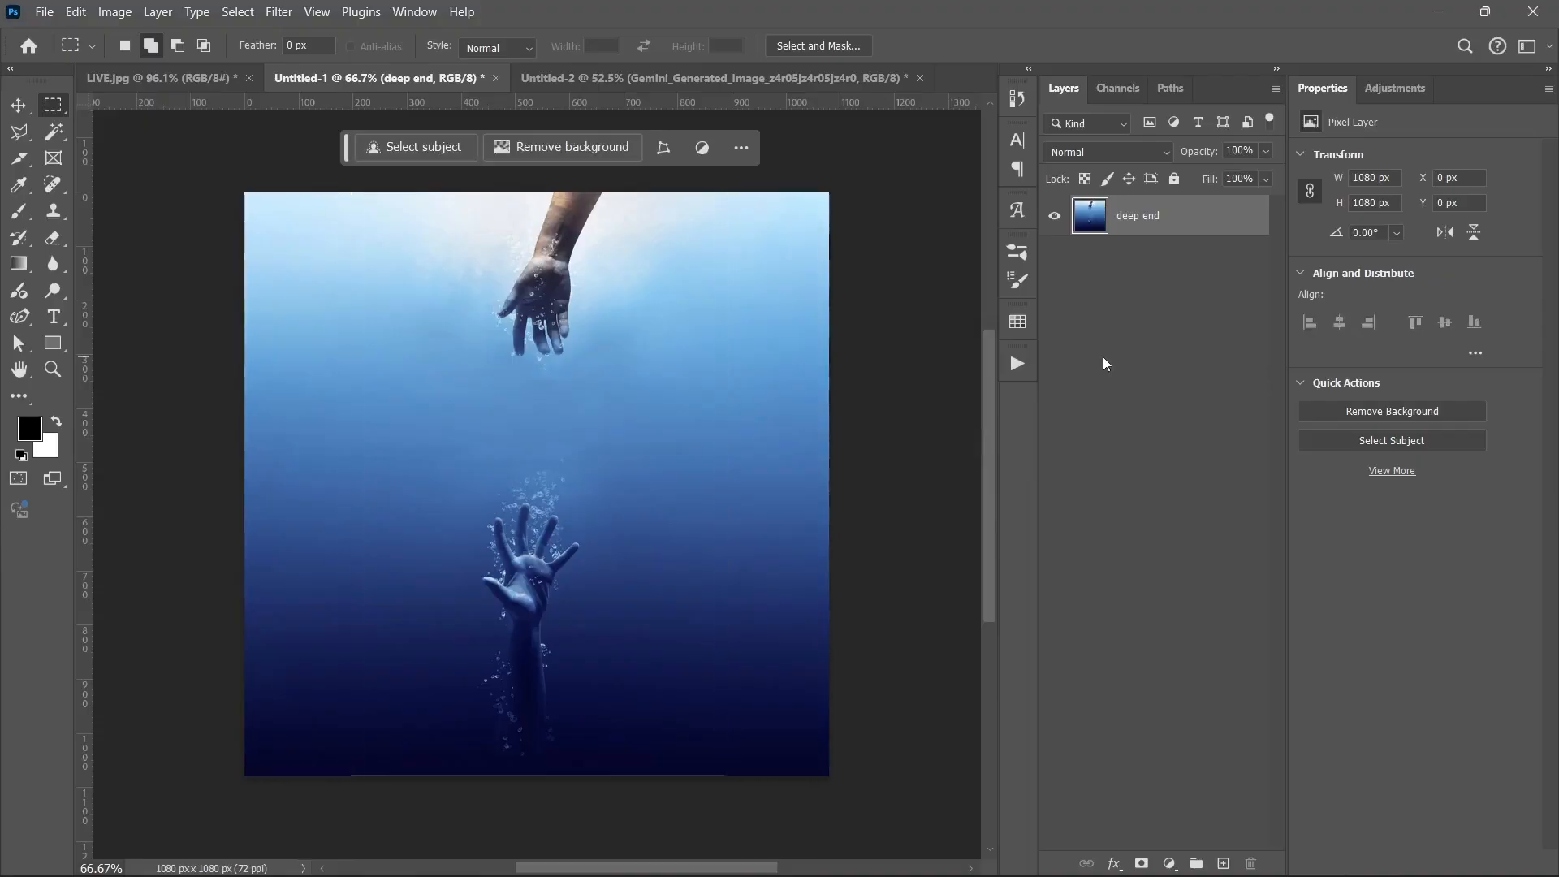
Compare the underwater image before and after the fill by undoing and redoing it, and clear the selection.
scroll(795, 304, down, 1)
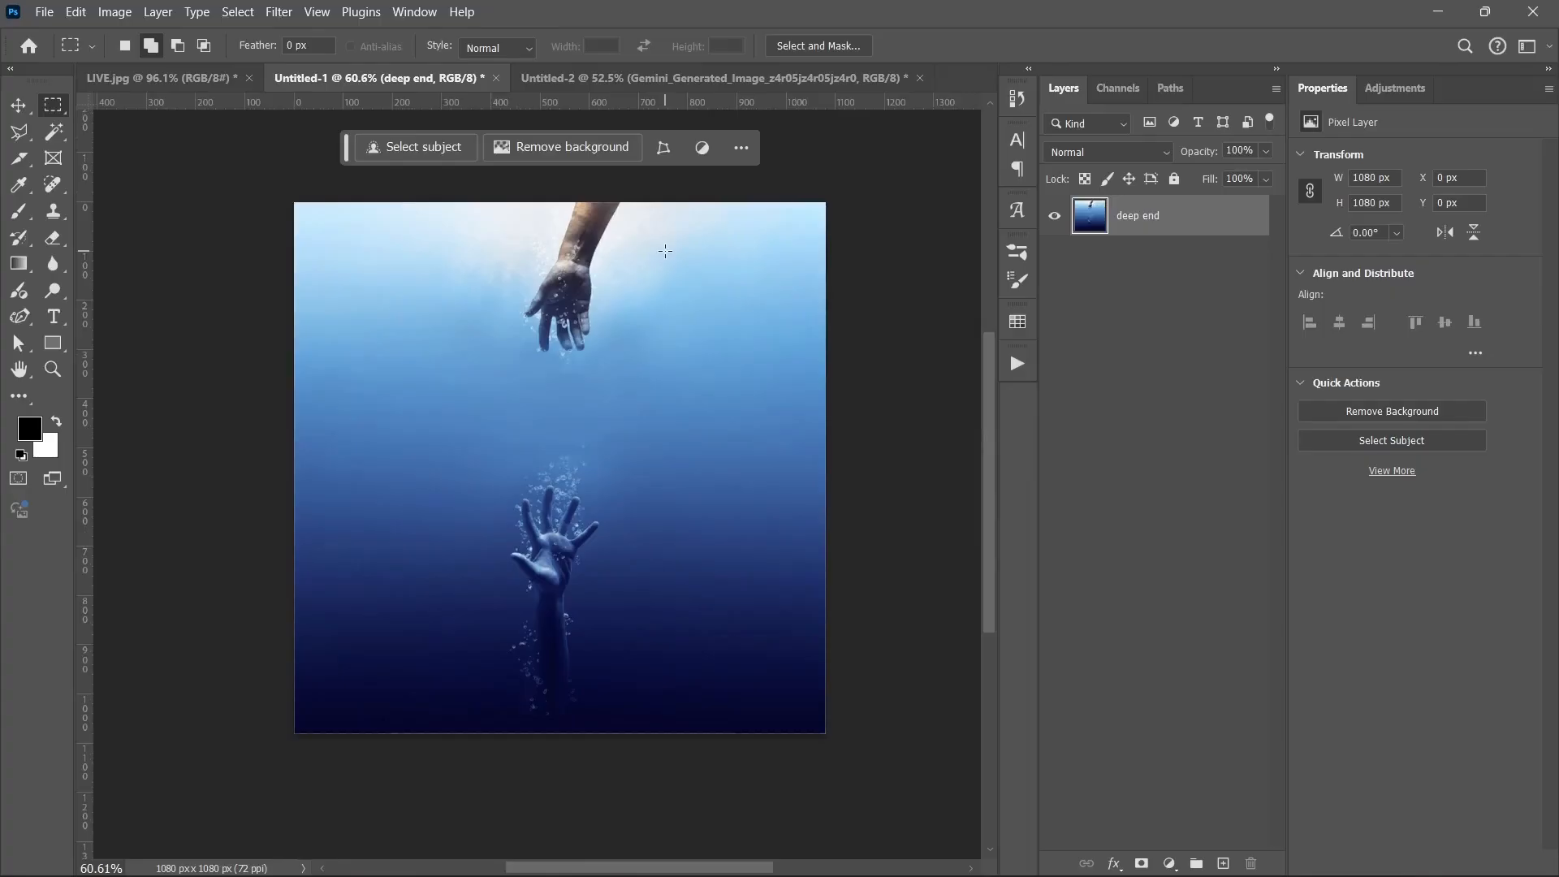
key(ctrl+z)
key(ctrl+z)
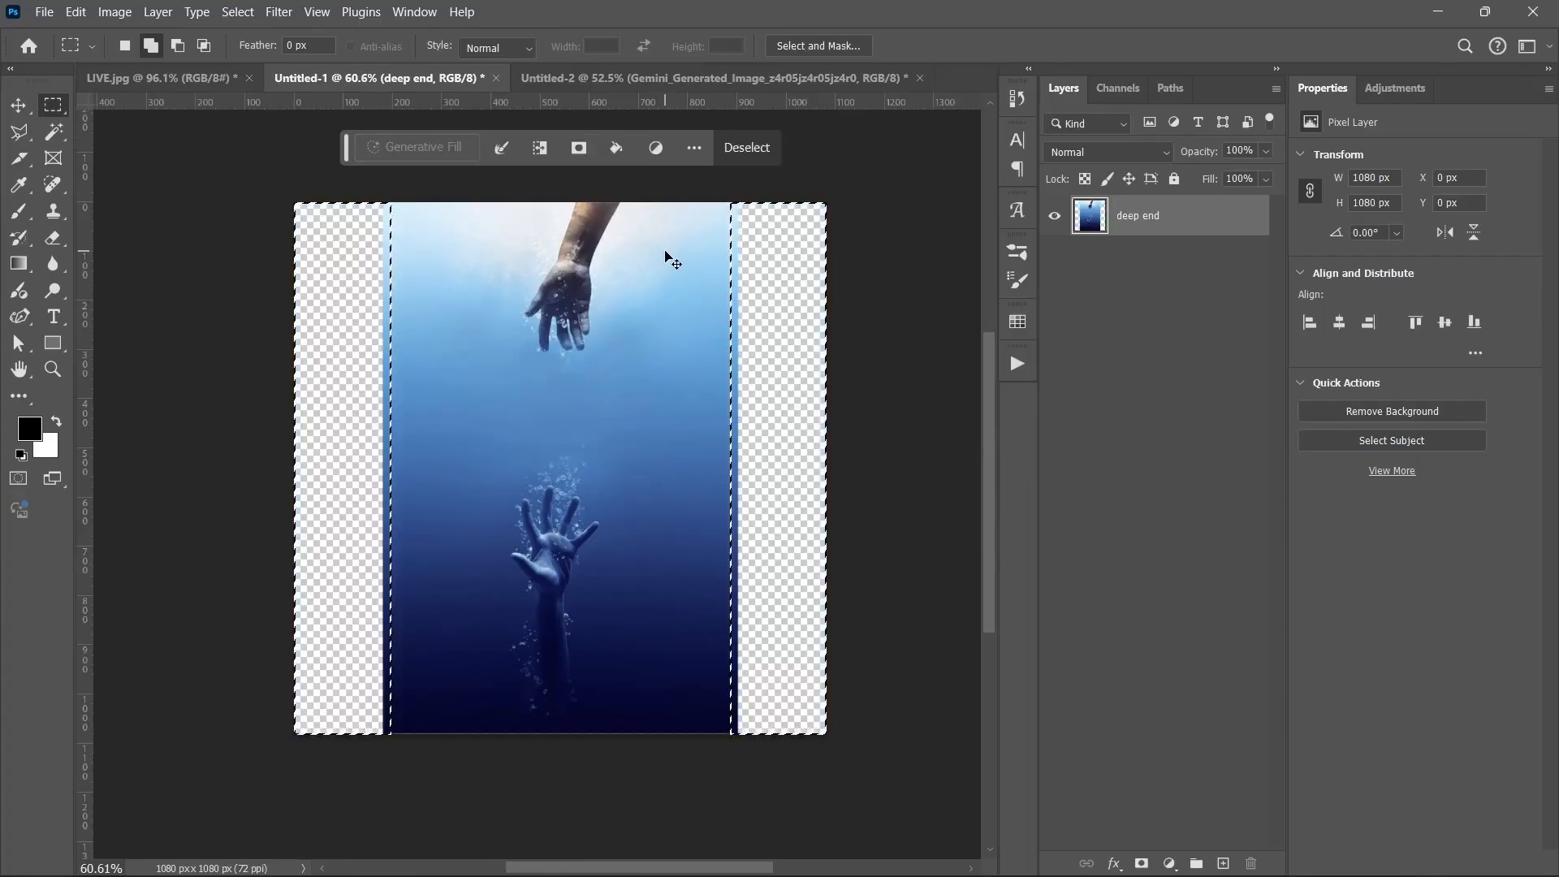
key(ctrl+shift+z)
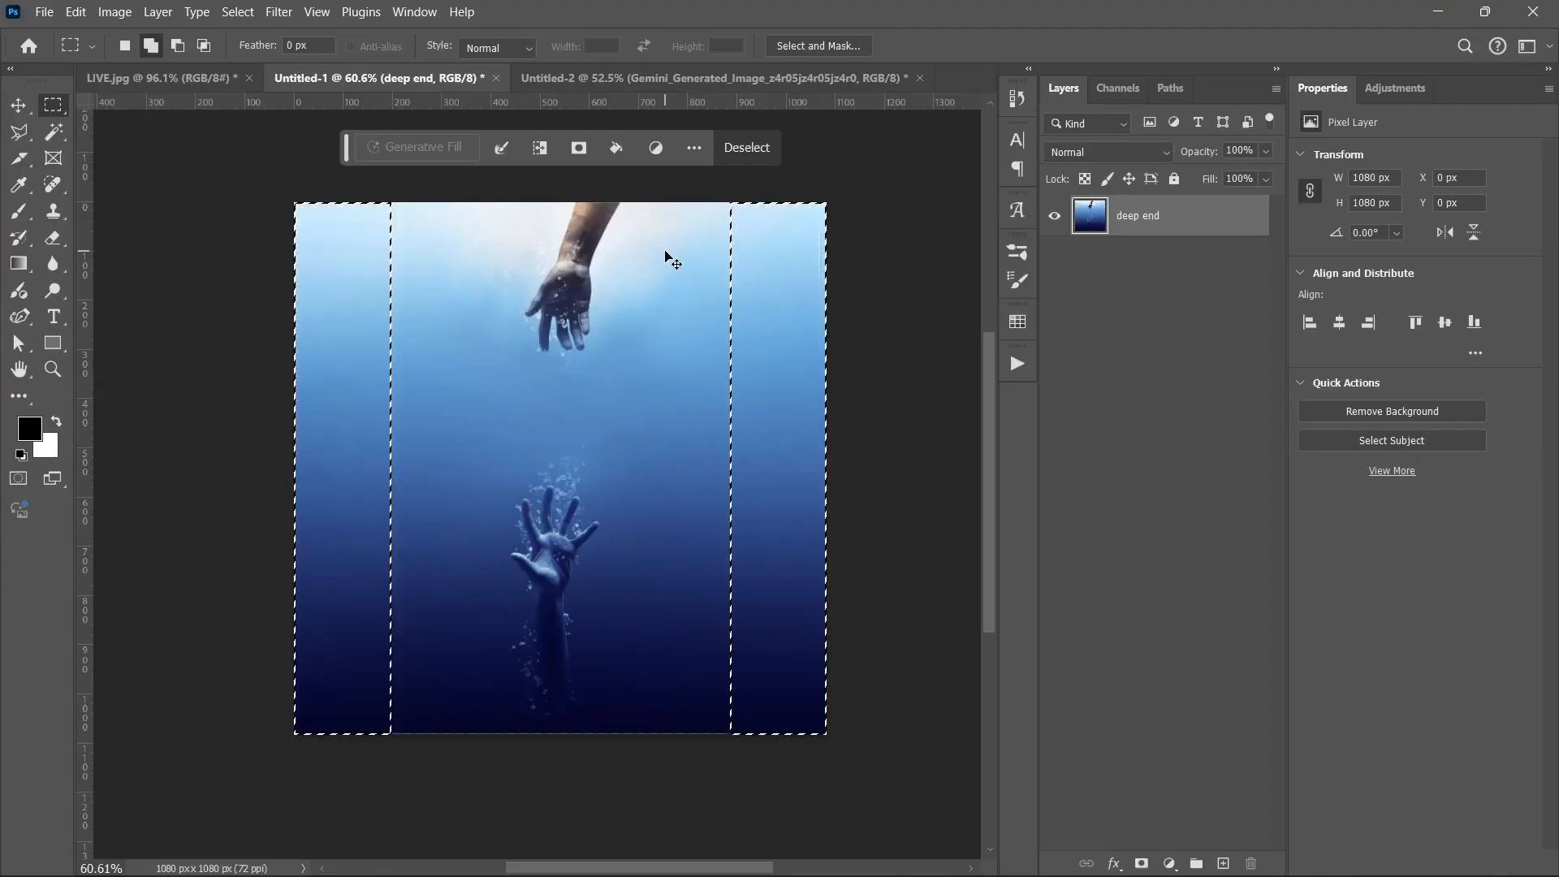
key(ctrl+d)
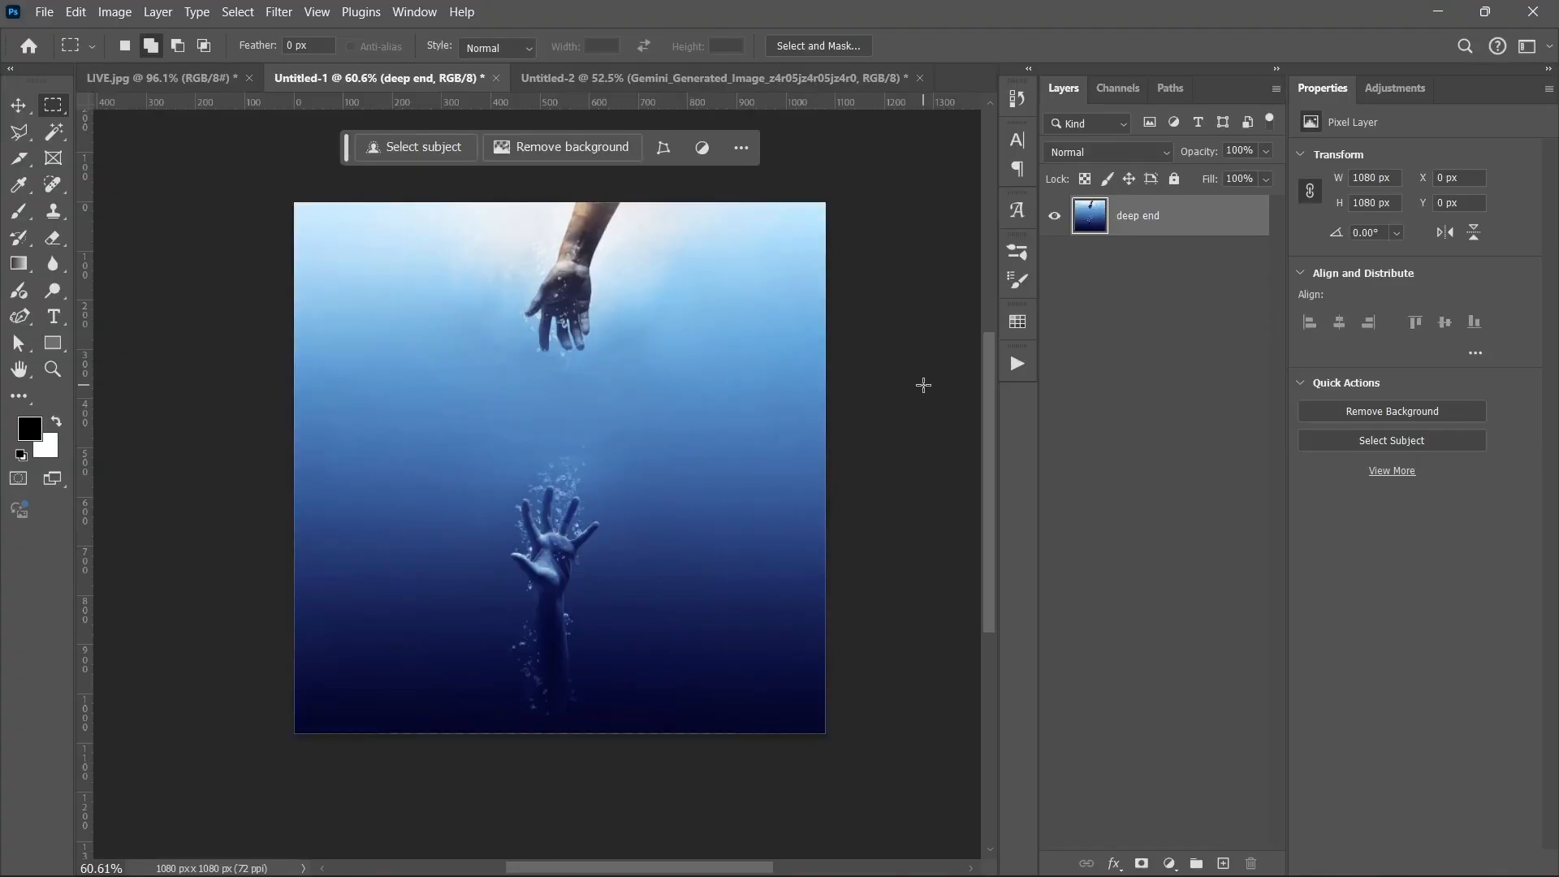
Switch to the Untitled-2 document and rasterize the piano keyboard image layer.
click(708, 85)
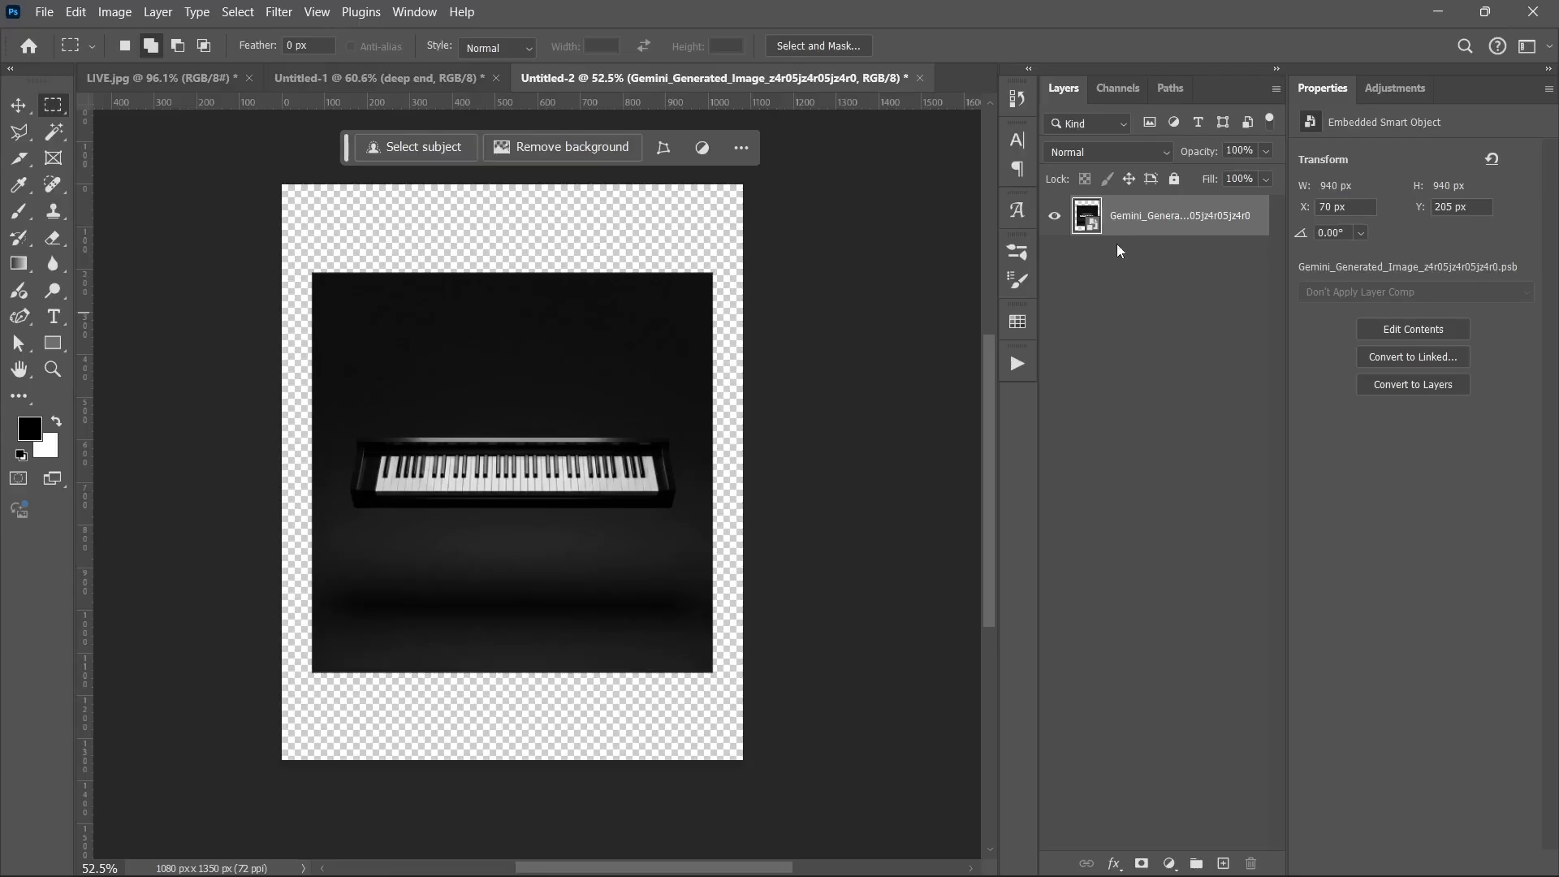
right_click(1114, 216)
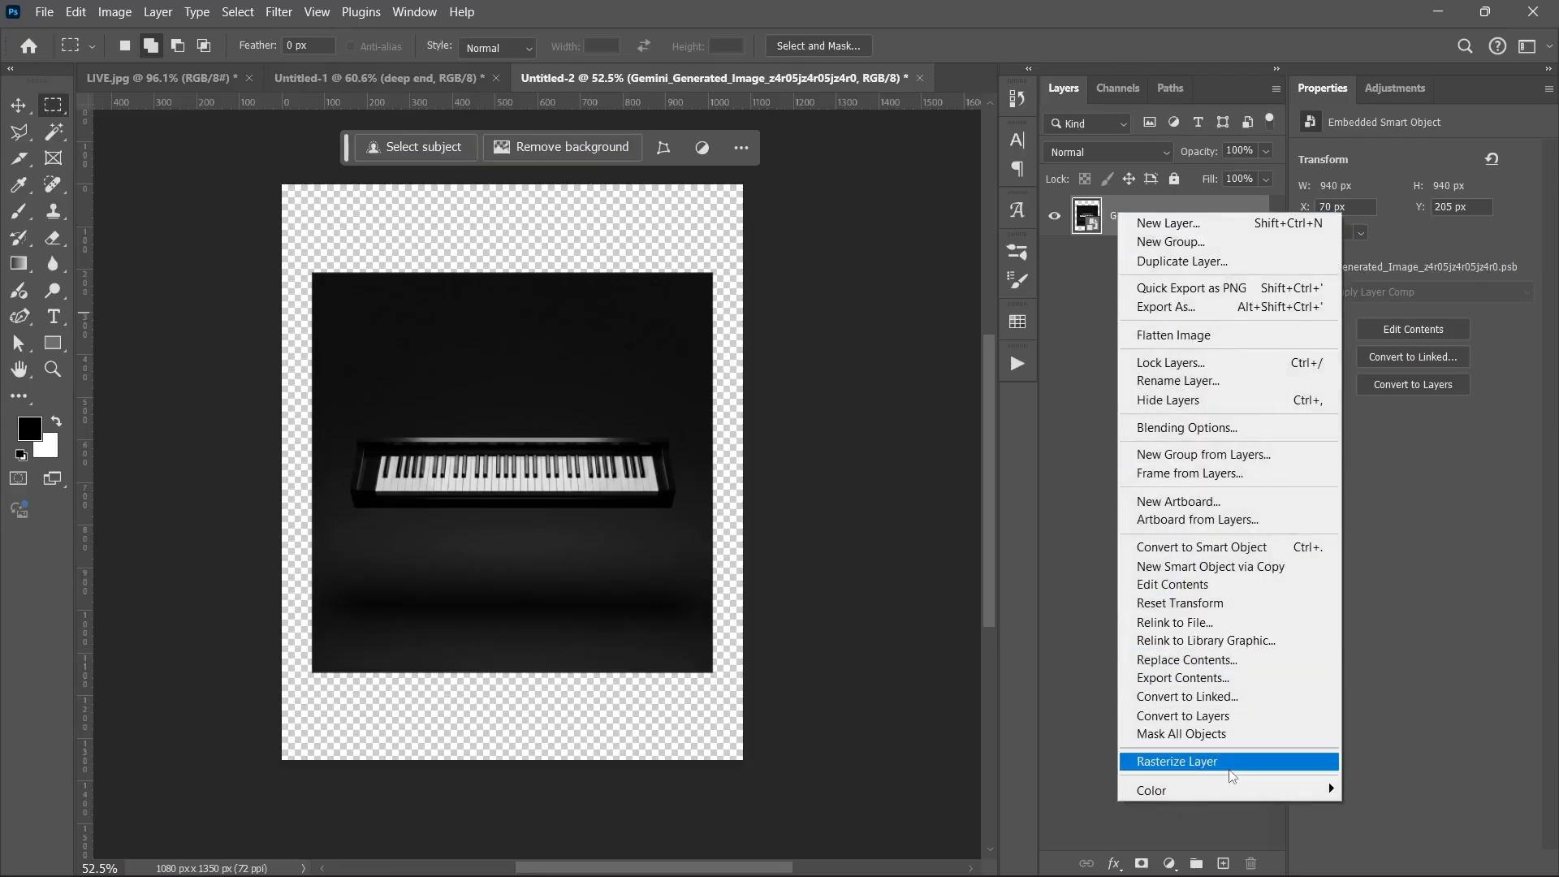
click(1232, 763)
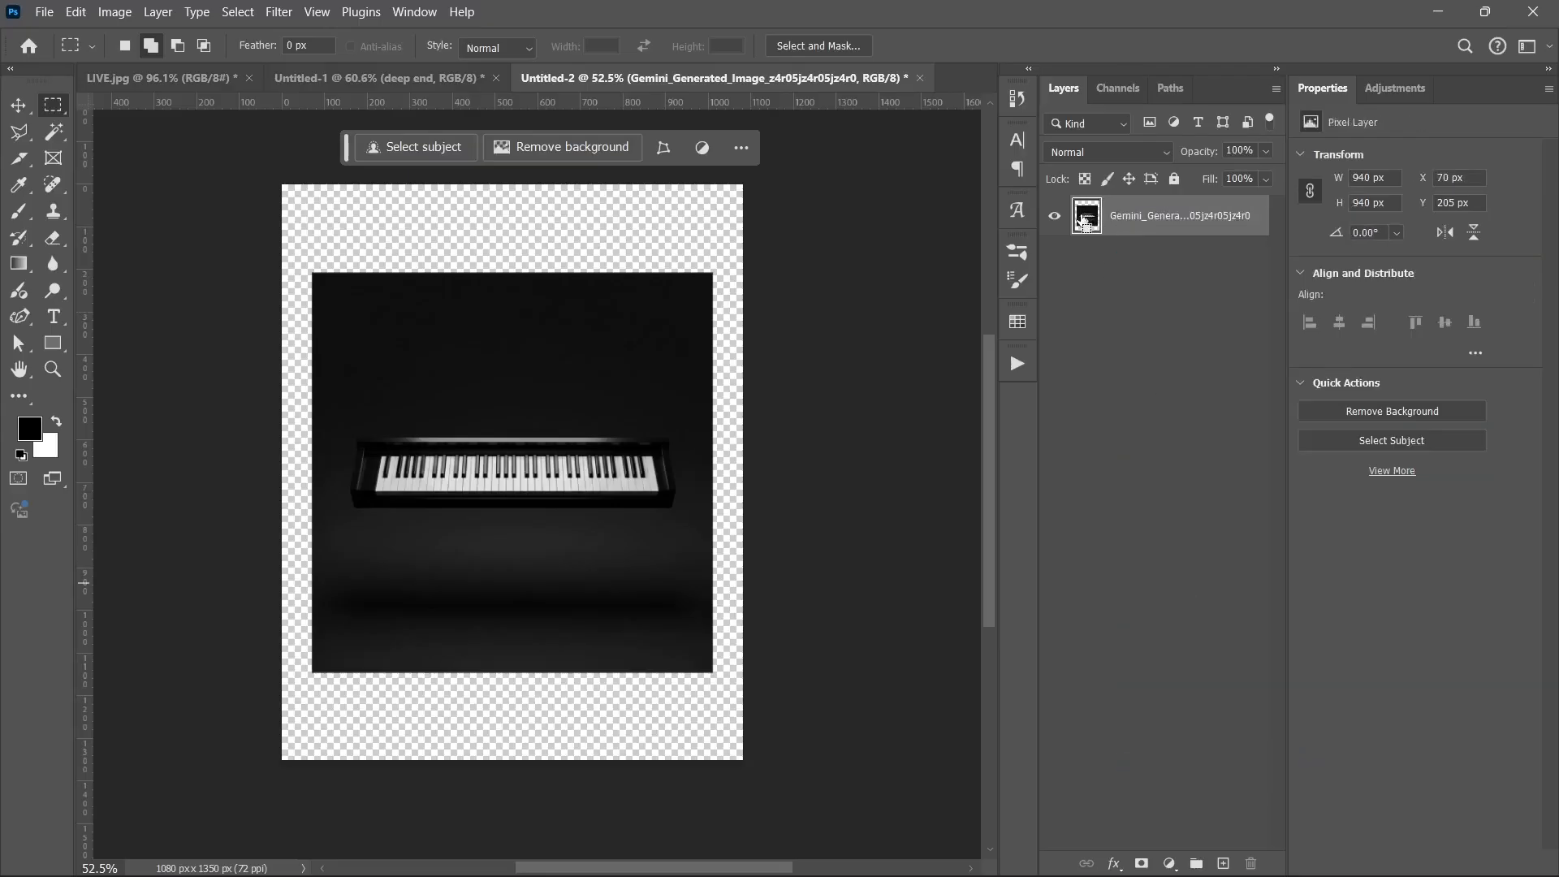
Load the piano layer's pixels as a selection and invert it to select the transparent border around the image.
ctrl+click(1083, 221)
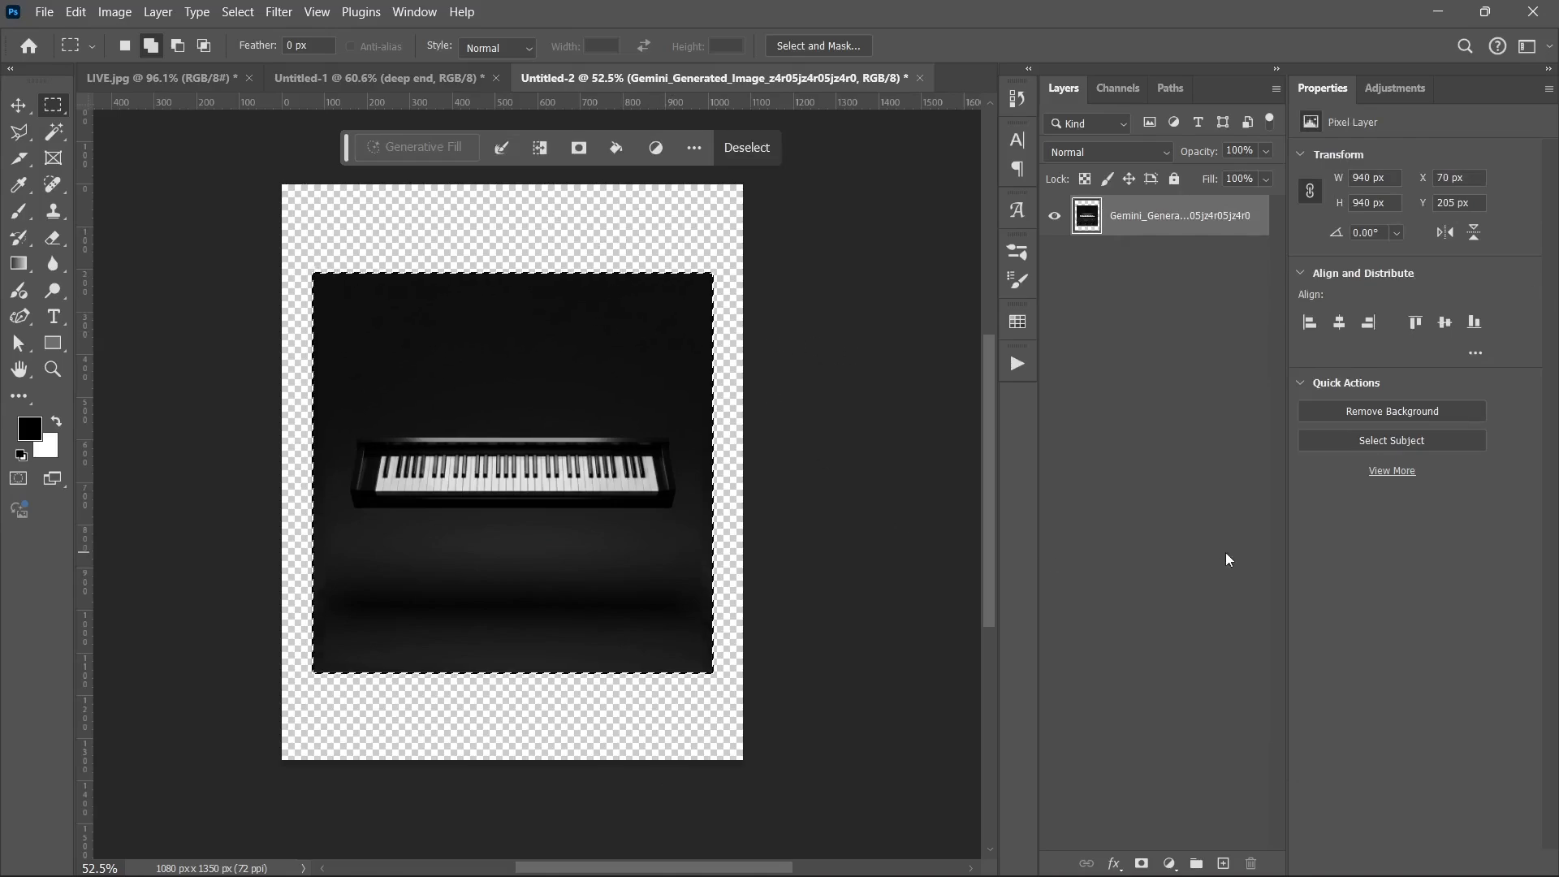
key(ctrl+shift+i)
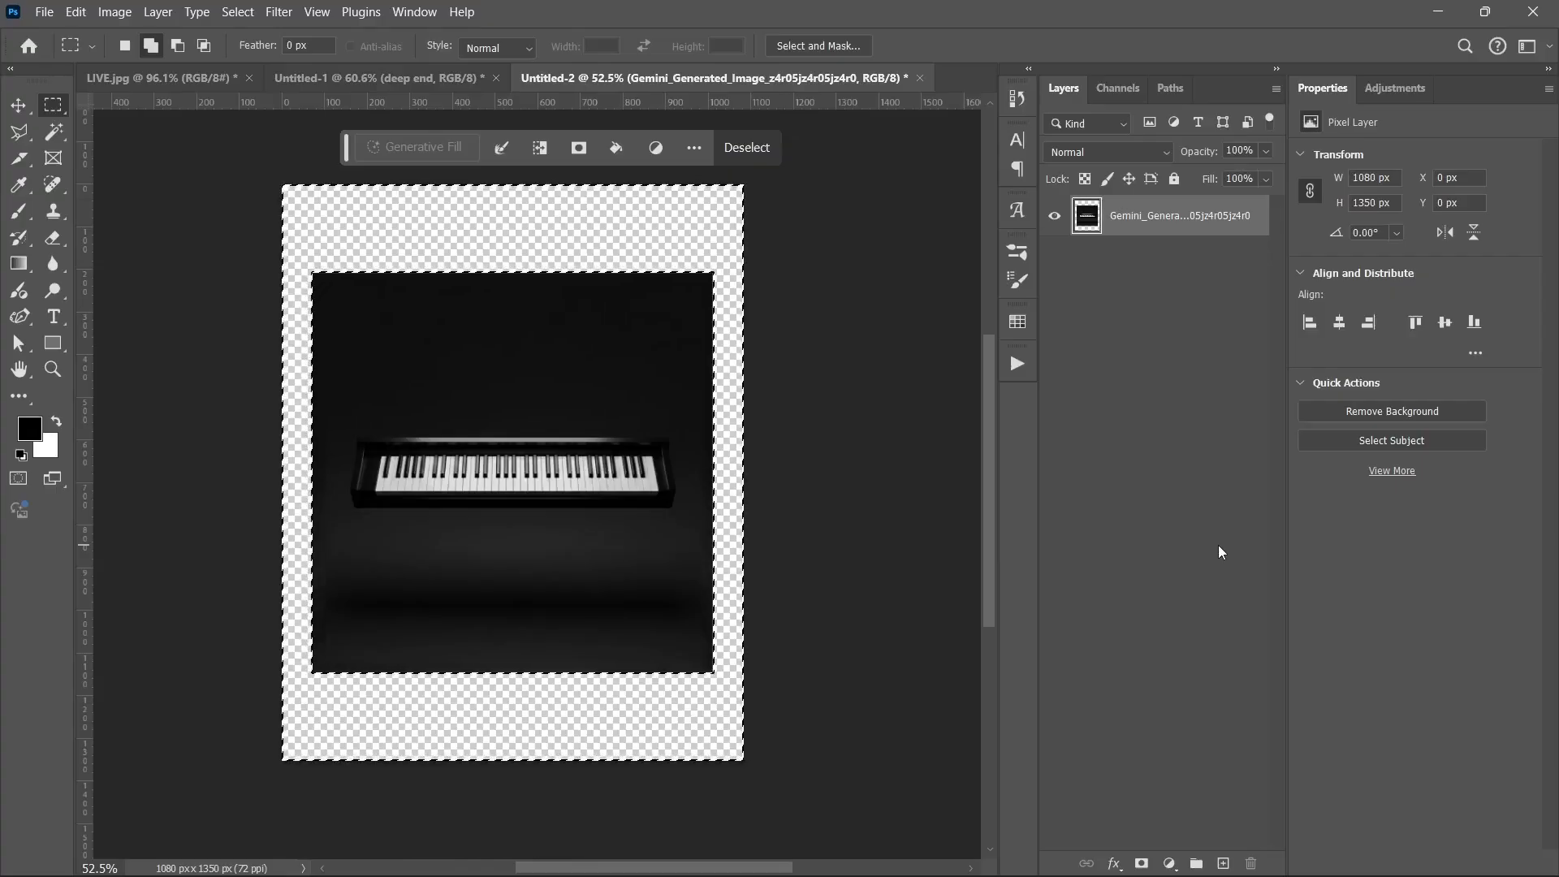
Fill the transparent border around the piano image using Content-Aware contents with Color Adaptation on, Normal mode and 100% opacity, then deselect and inspect the seam.
key(shift+F5)
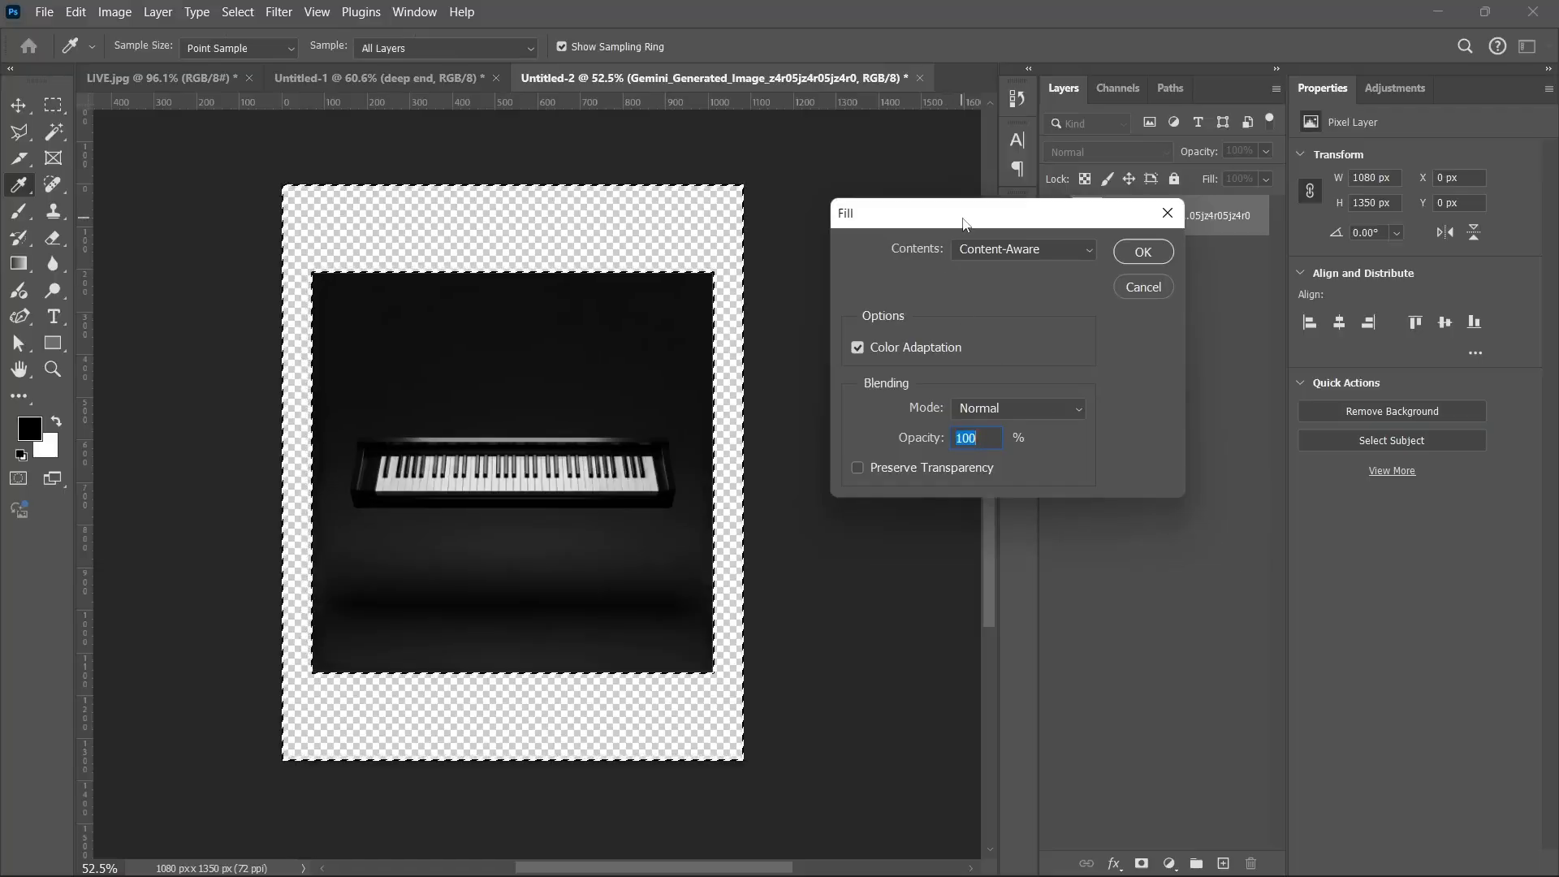
click(1015, 258)
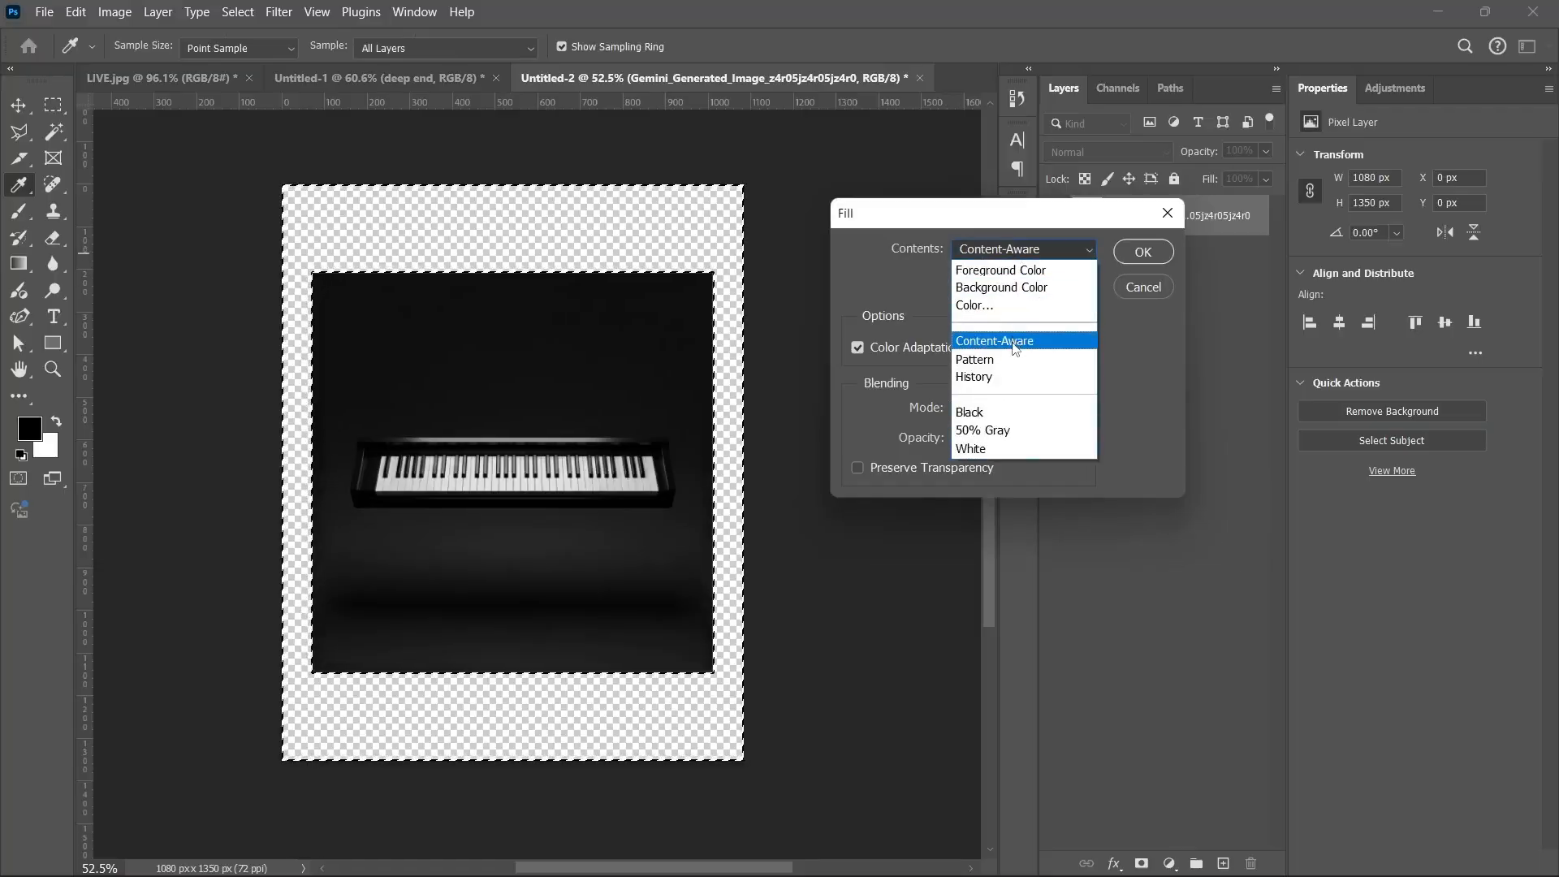
click(1056, 338)
click(1138, 253)
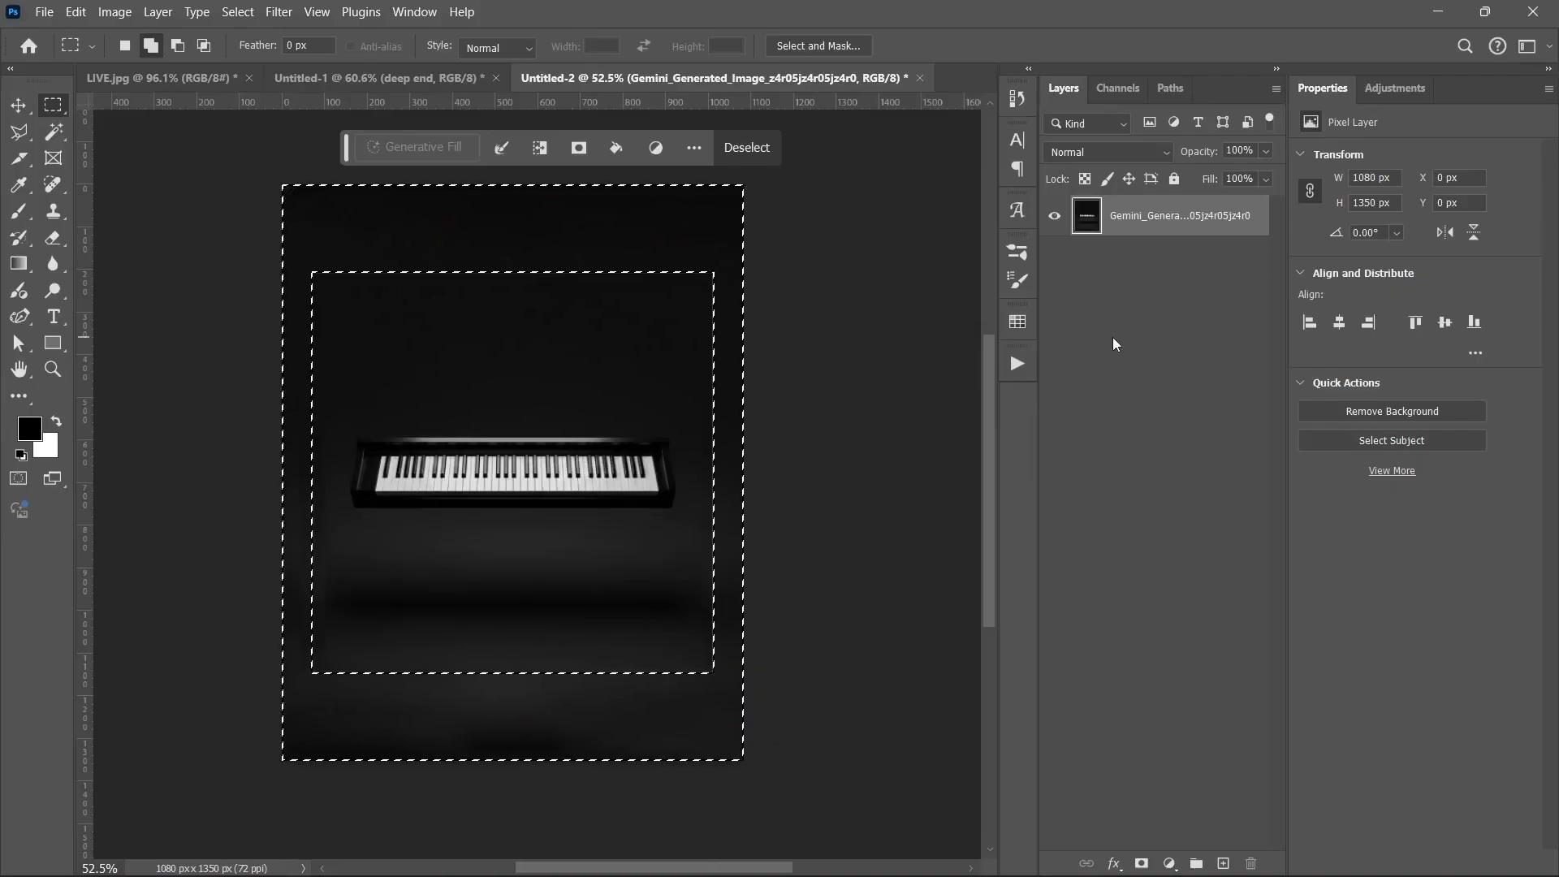
key(ctrl+d)
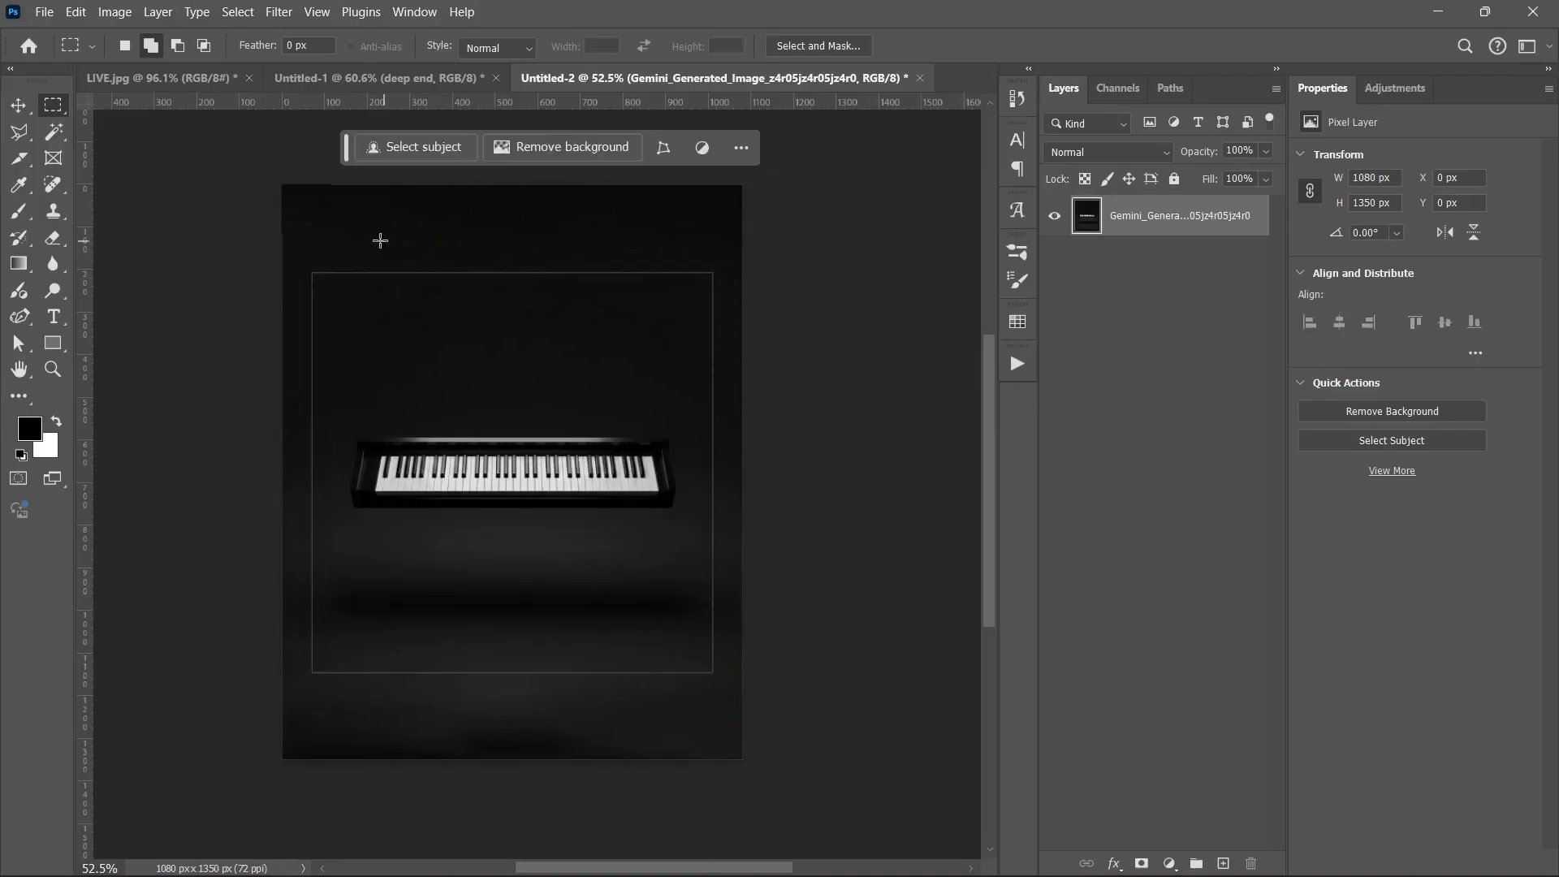
scroll(478, 247, up, 5)
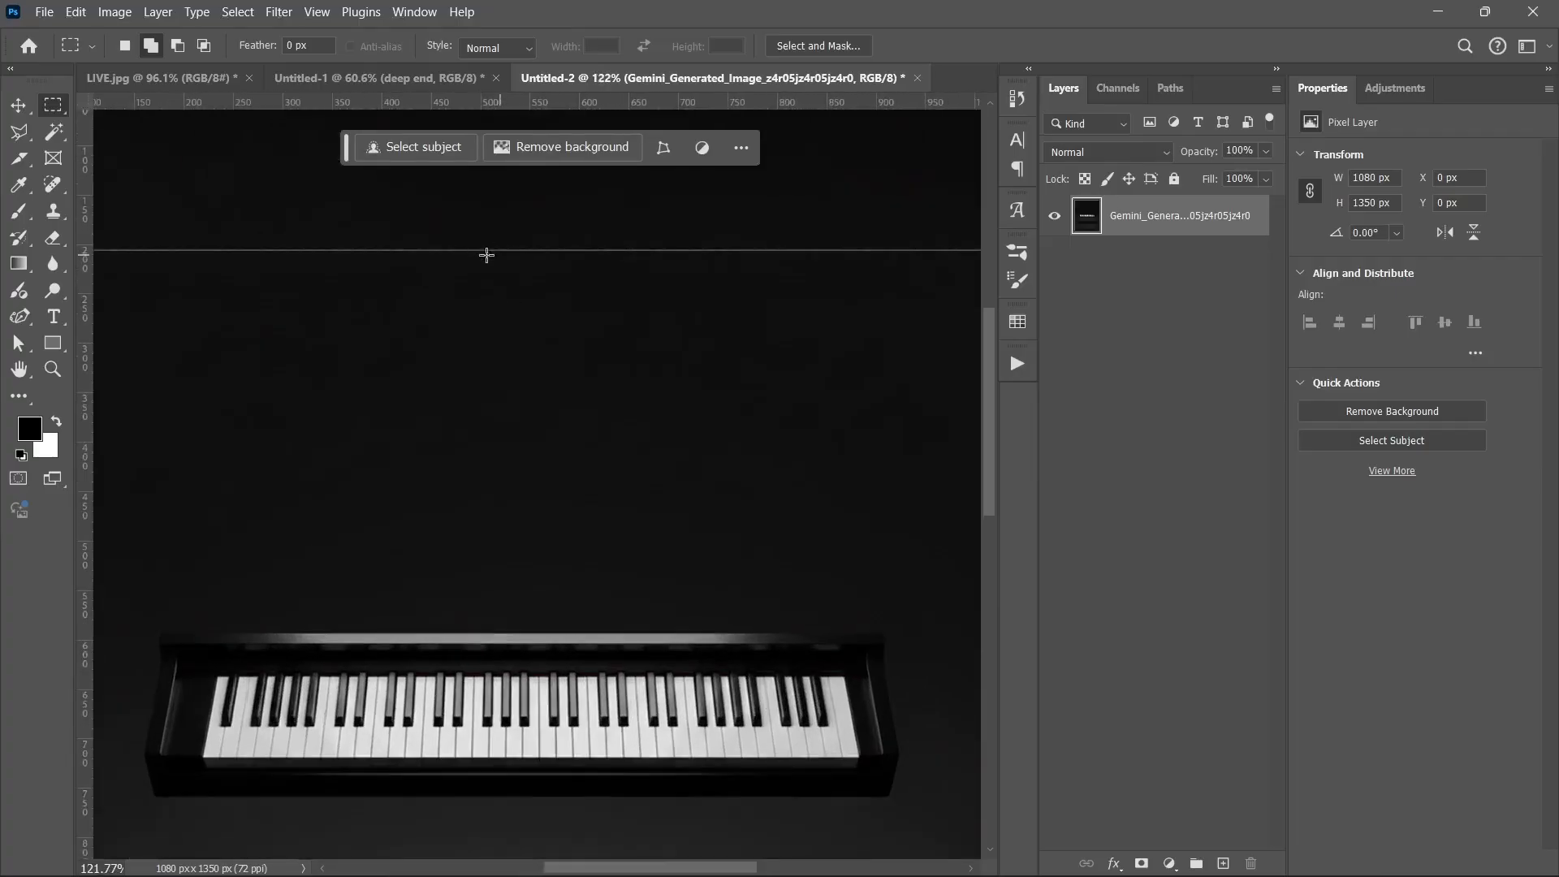
scroll(557, 258, down, 3)
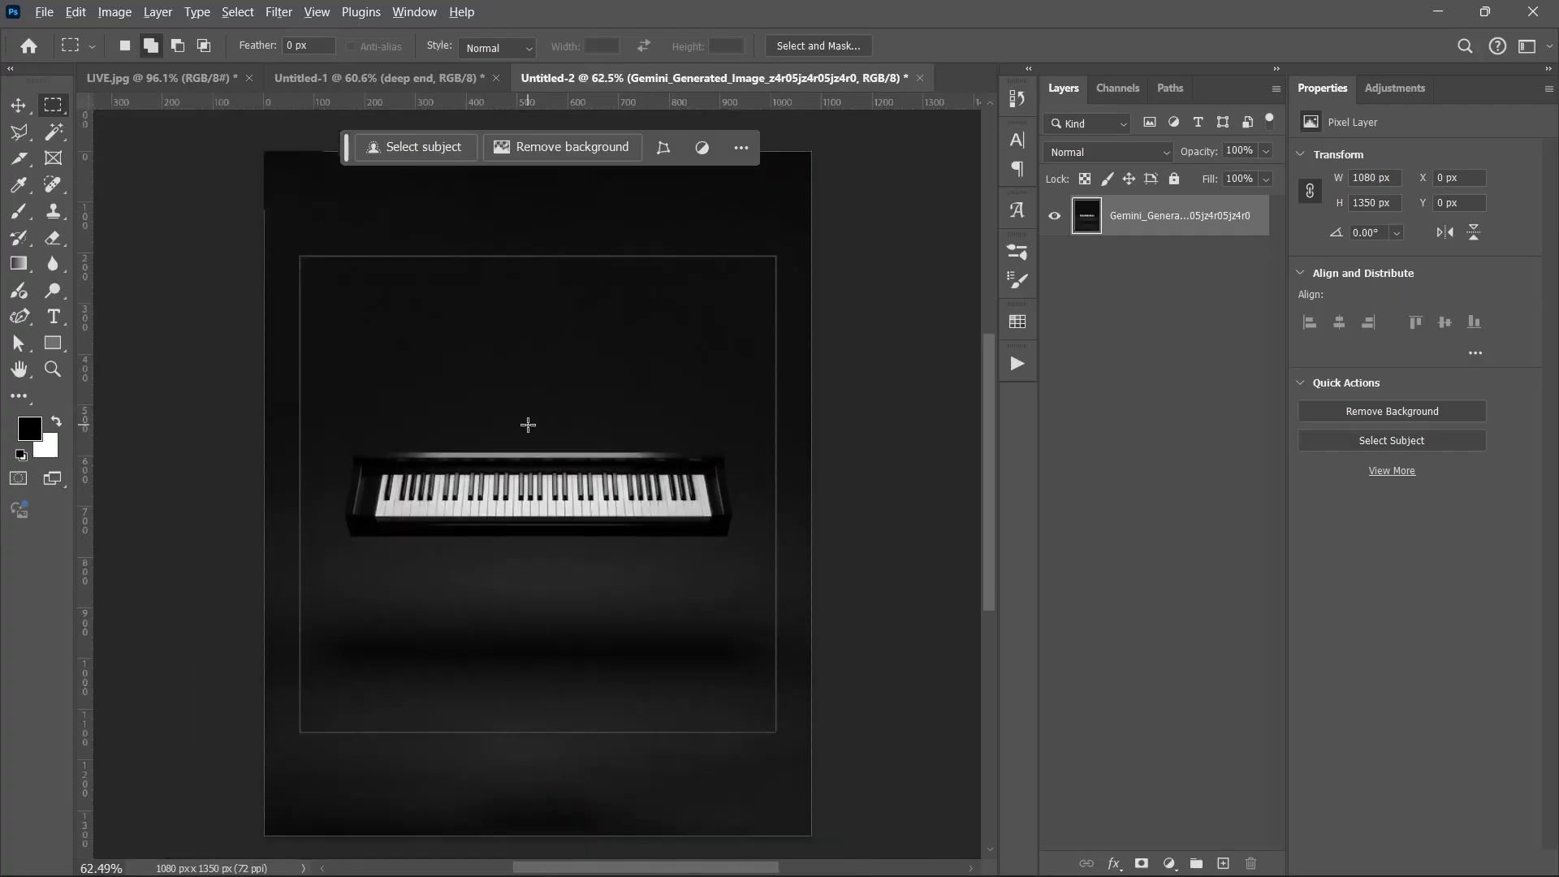
scroll(526, 424, down, 1)
Restore the border selection and remove the fill around the piano image.
key(ctrl+shift+i)
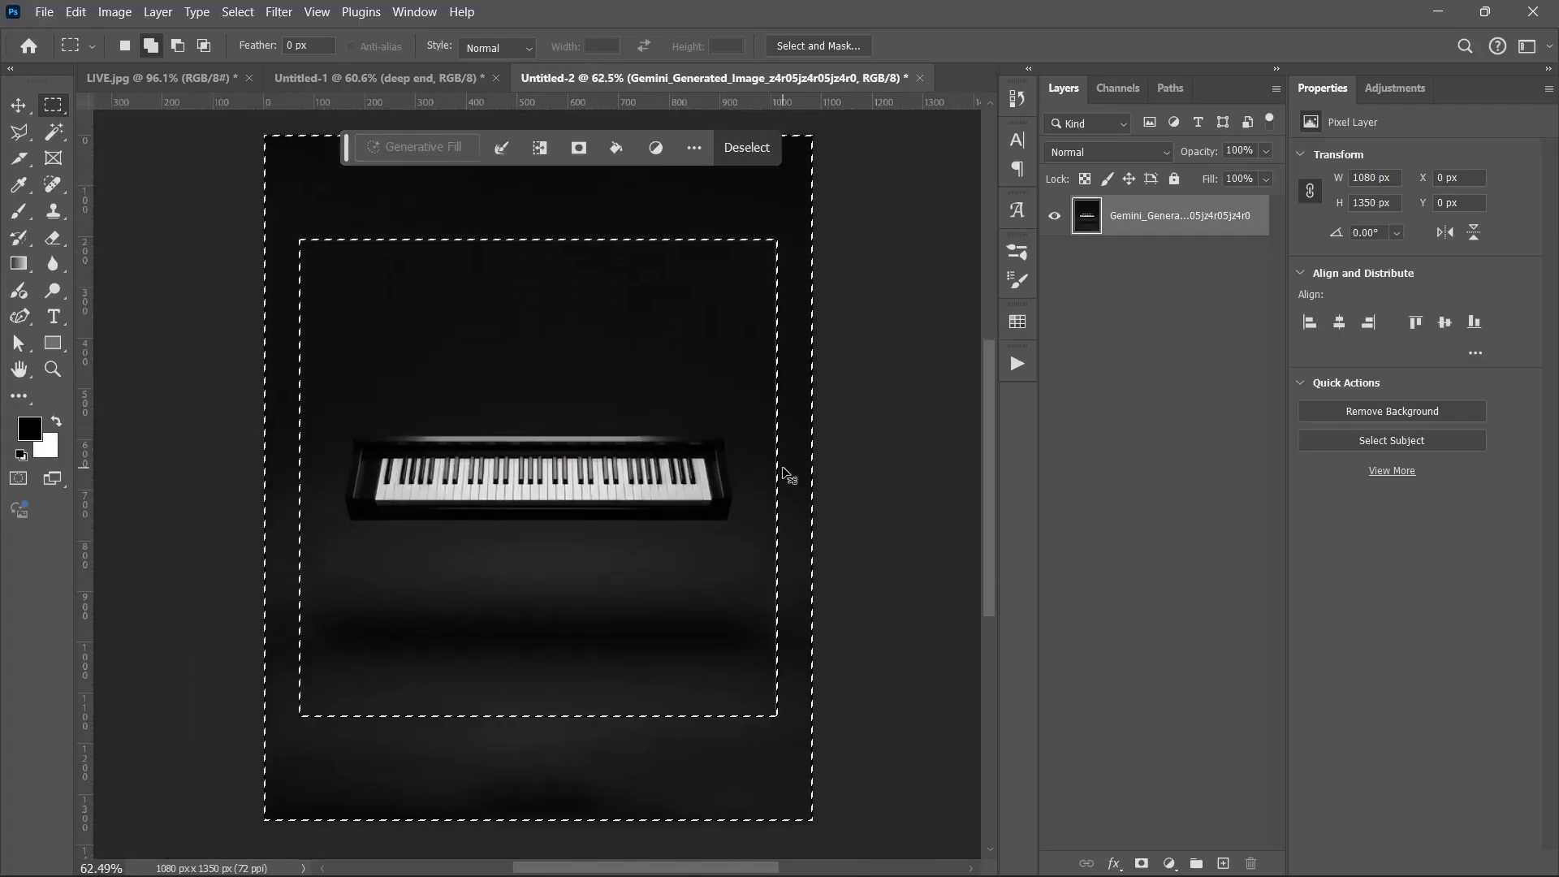
key(Delete)
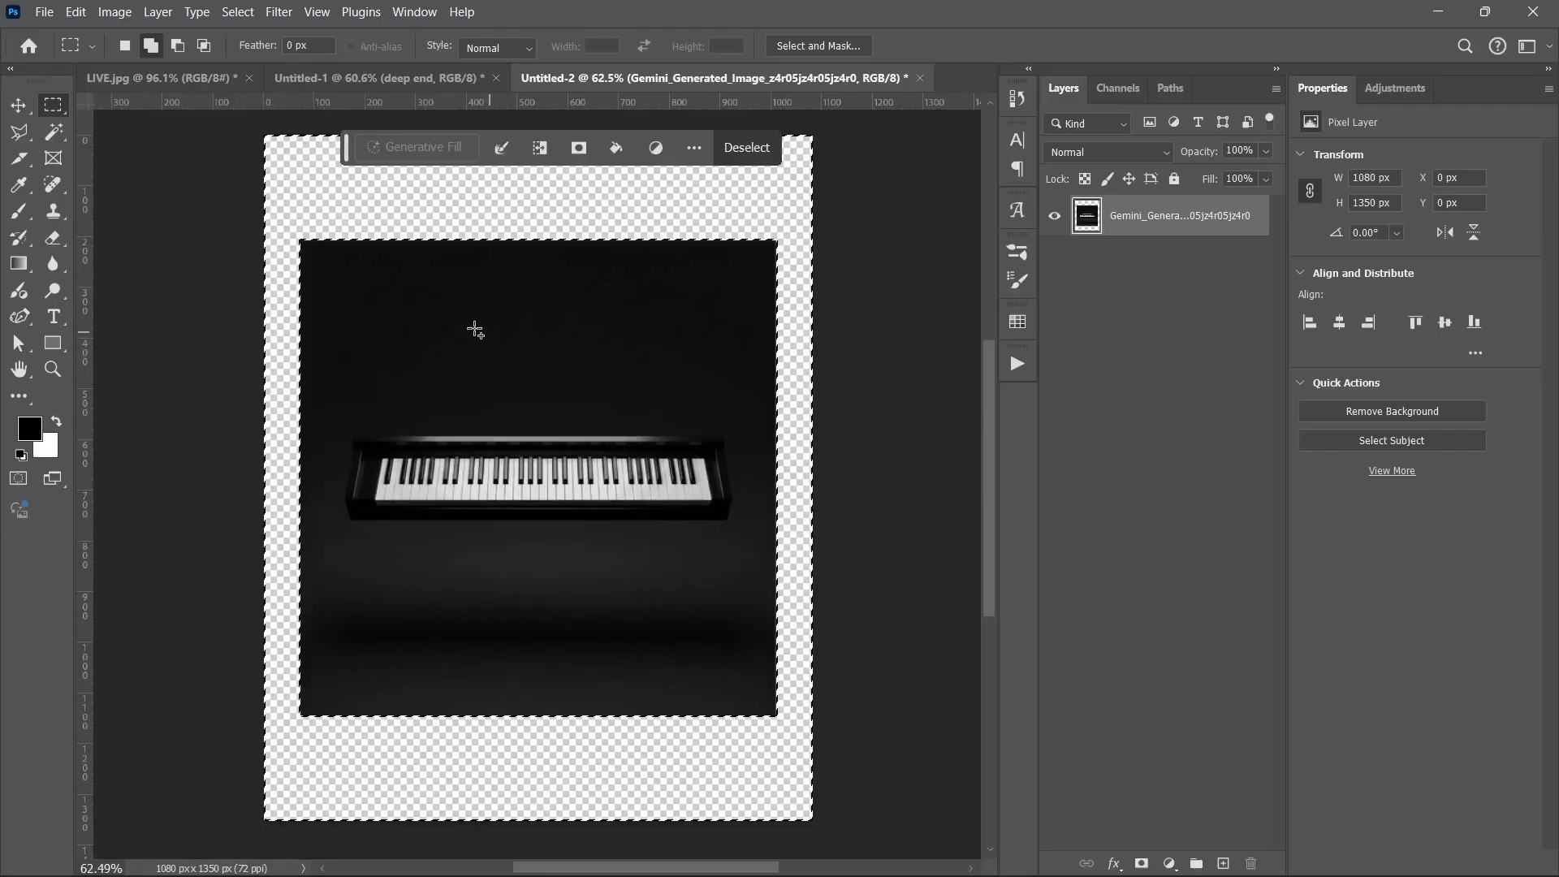
scroll(464, 308, up, 1)
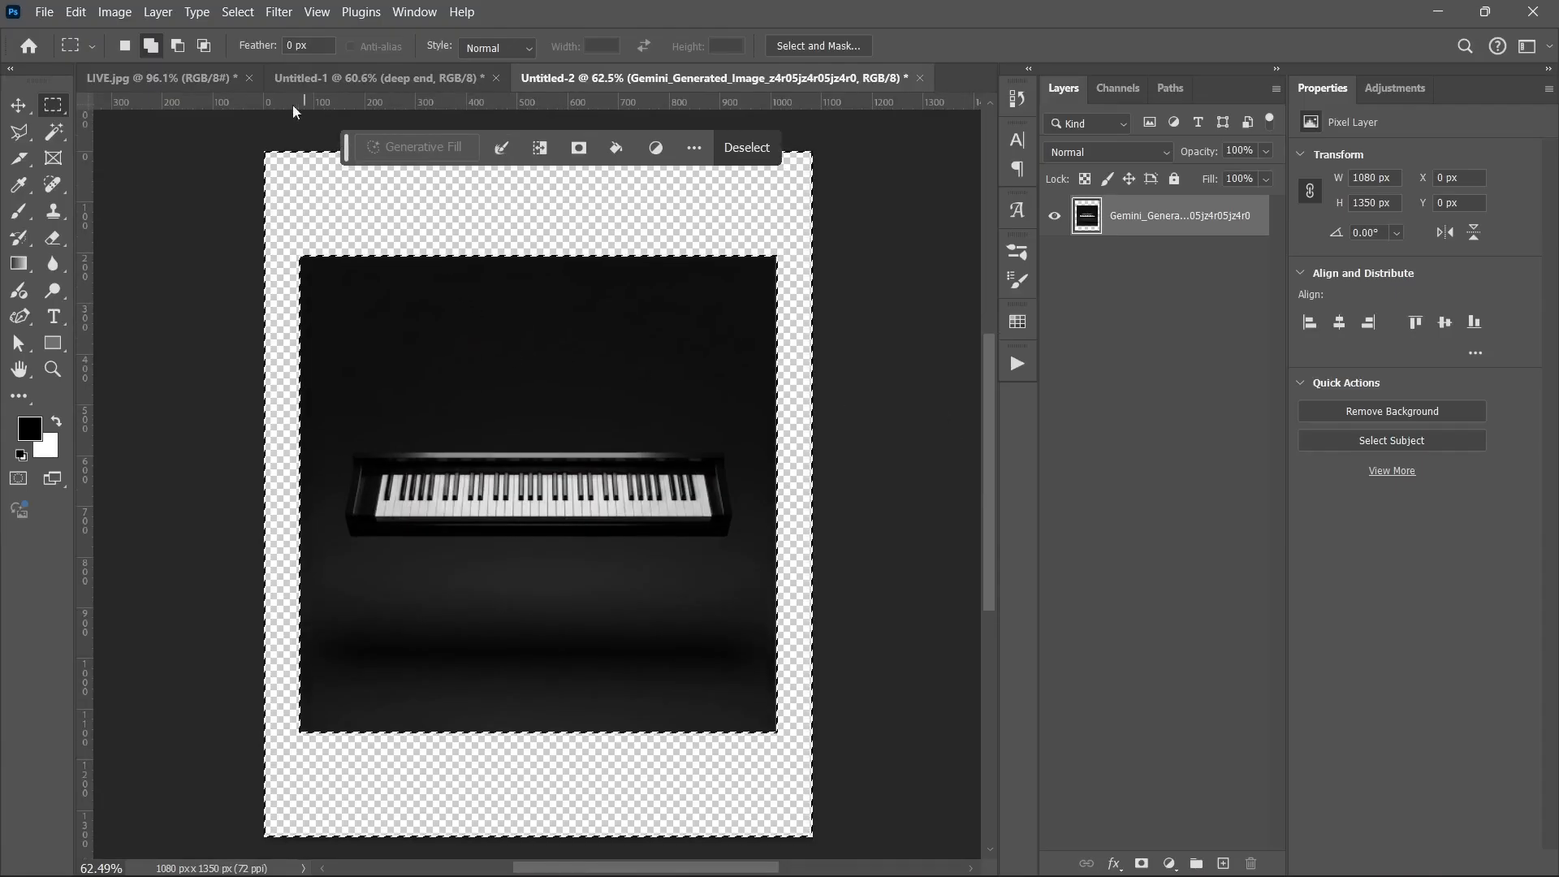
right_click(443, 308)
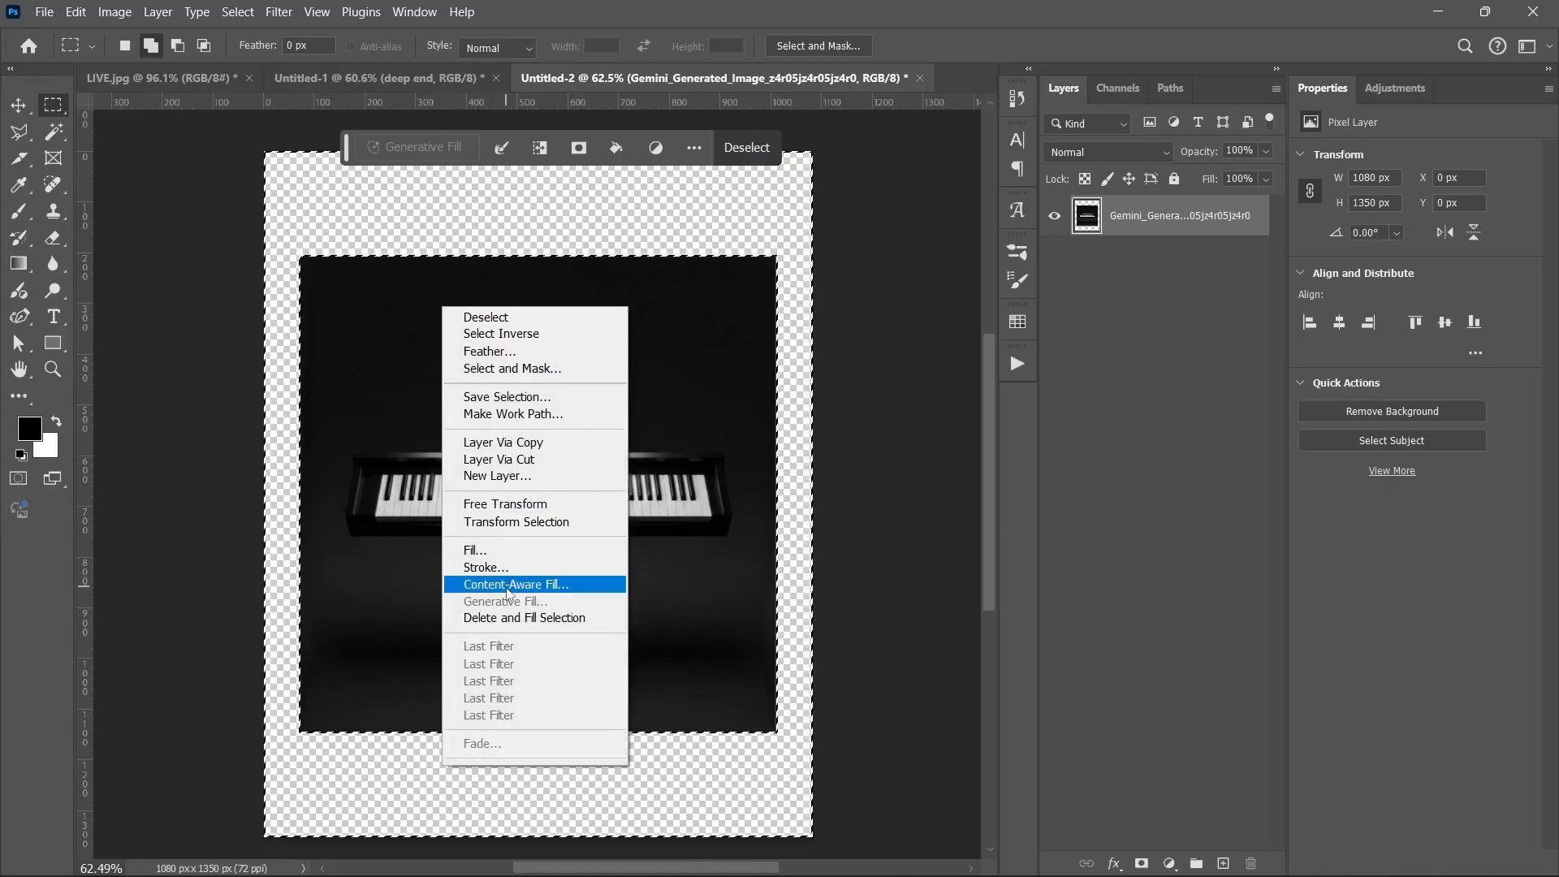
click(400, 235)
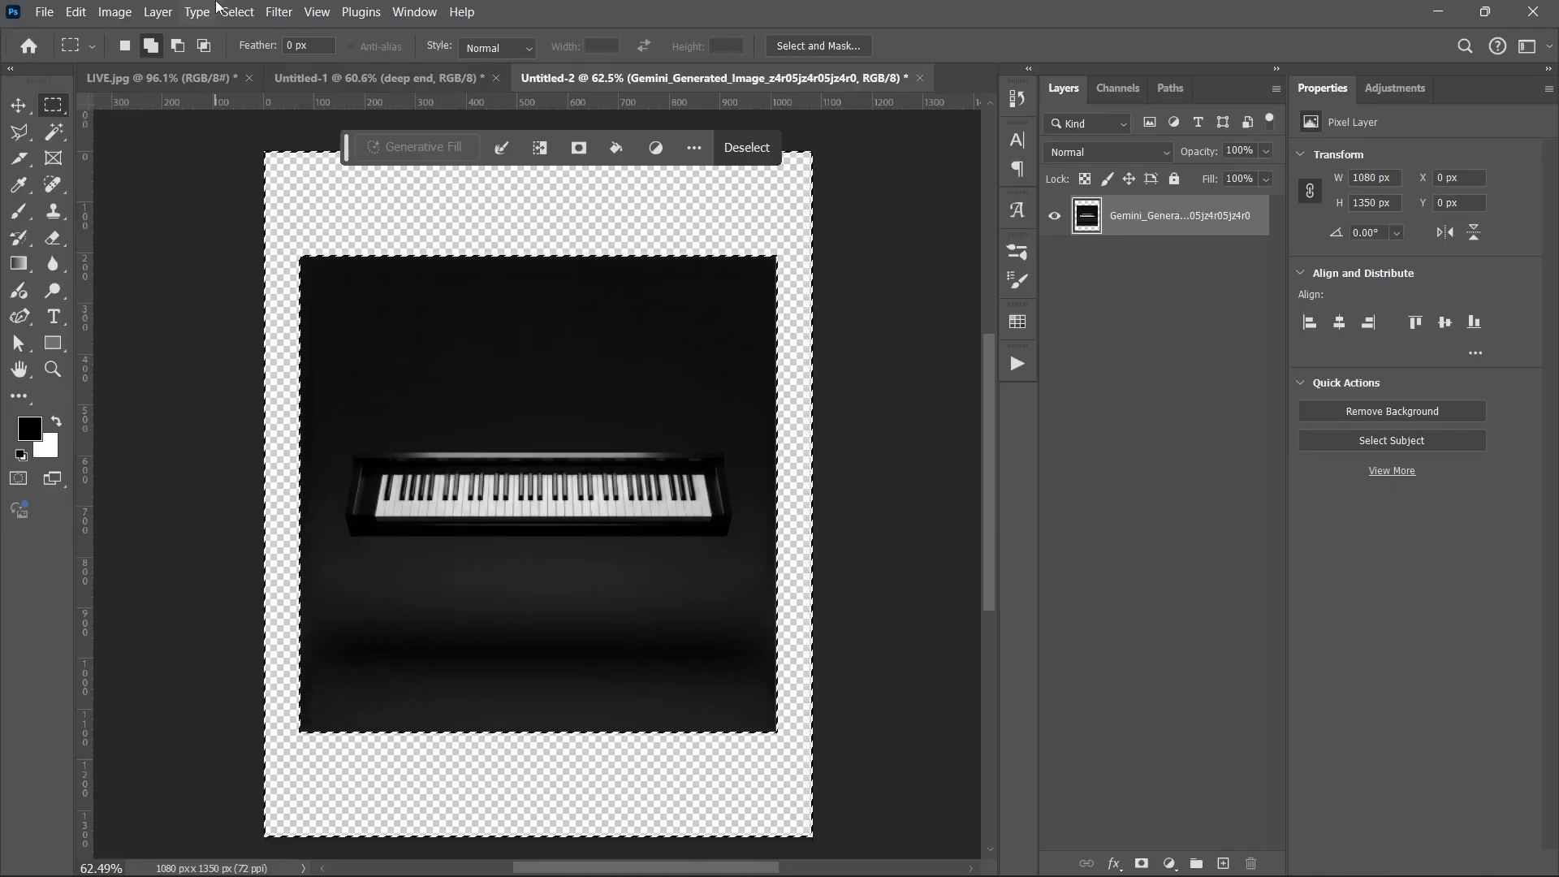
Try to contract the border selection by 3 pixels.
click(231, 12)
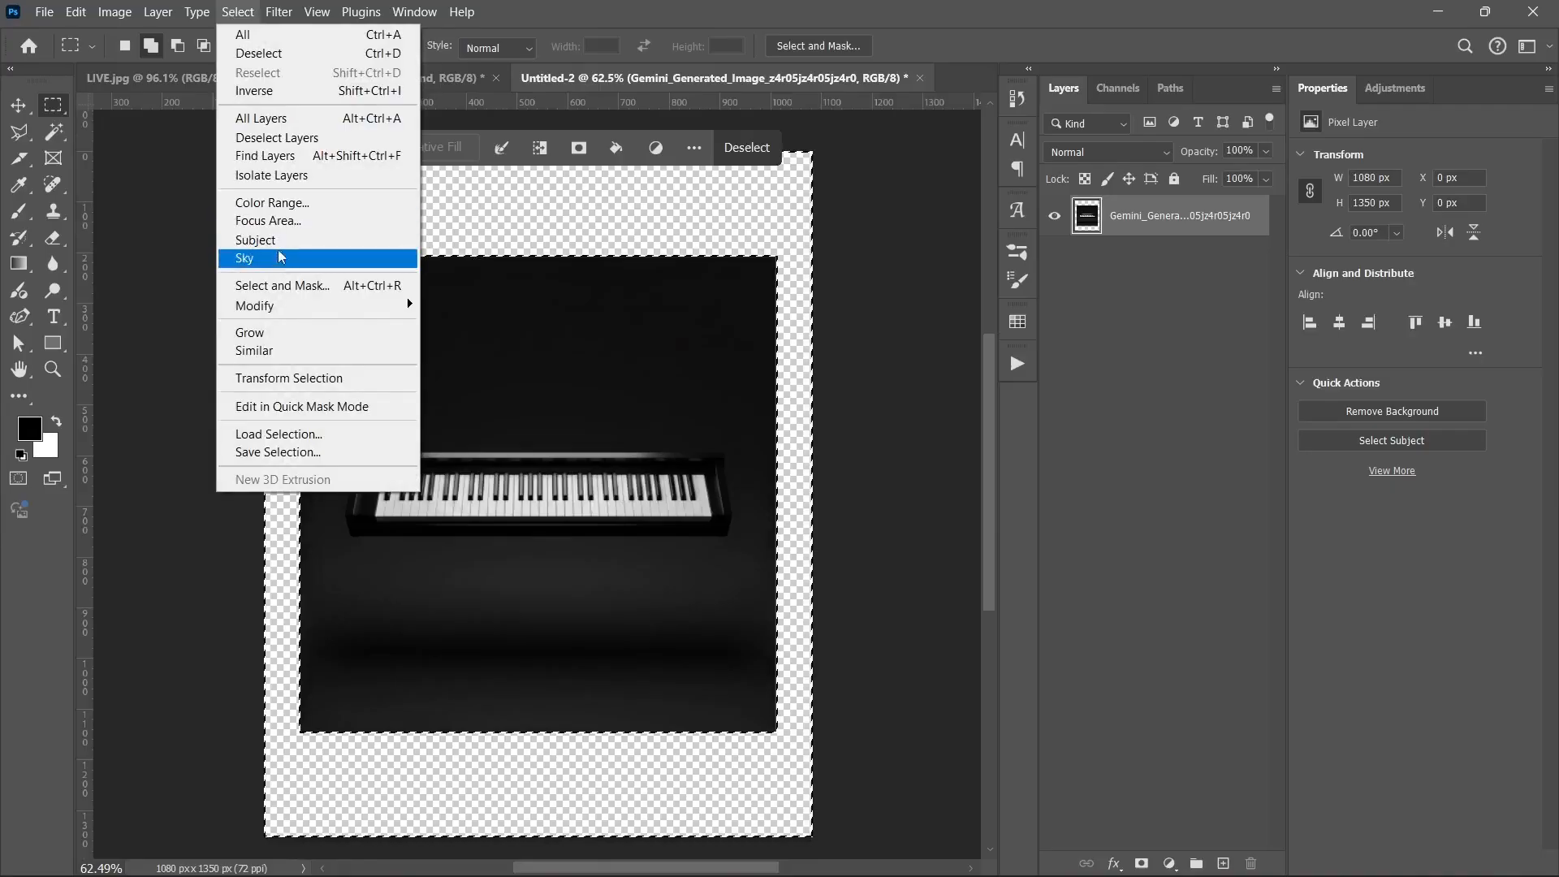
mouse_move(365, 306)
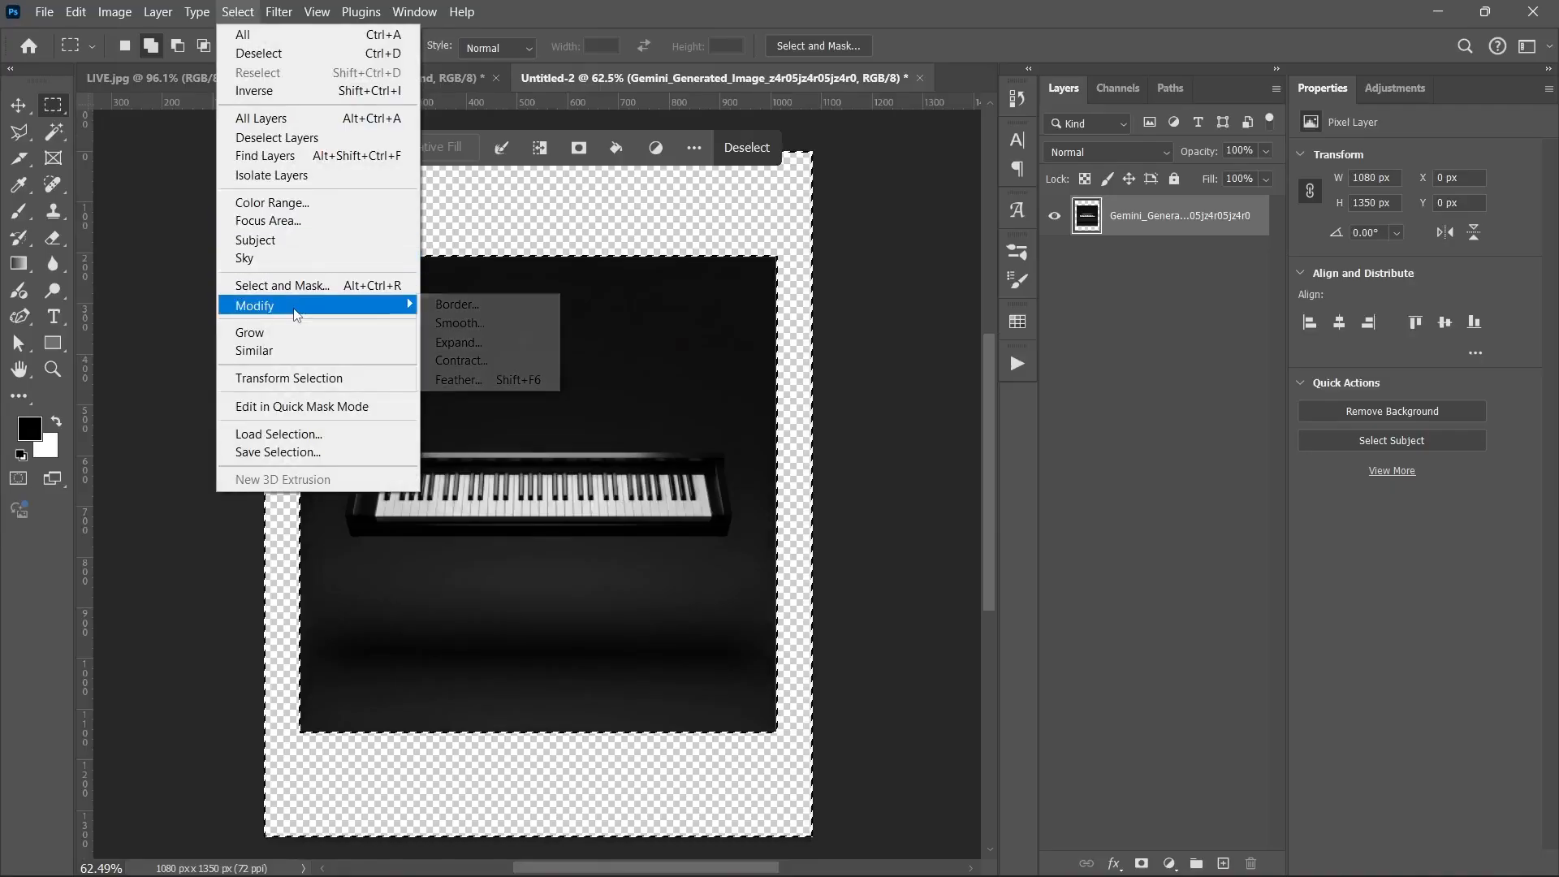
click(501, 361)
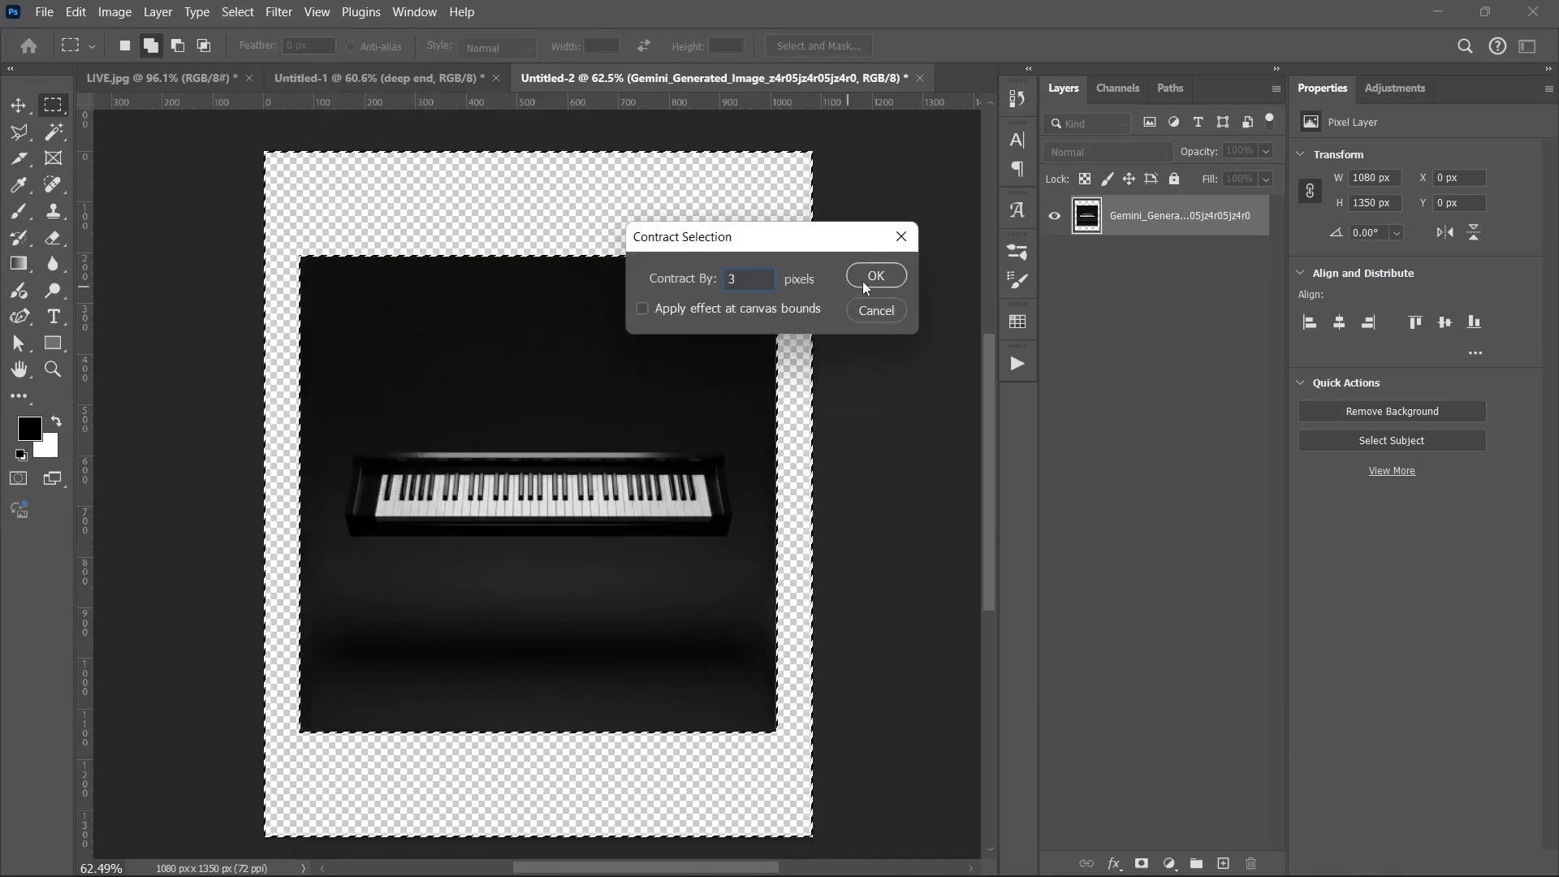
click(862, 281)
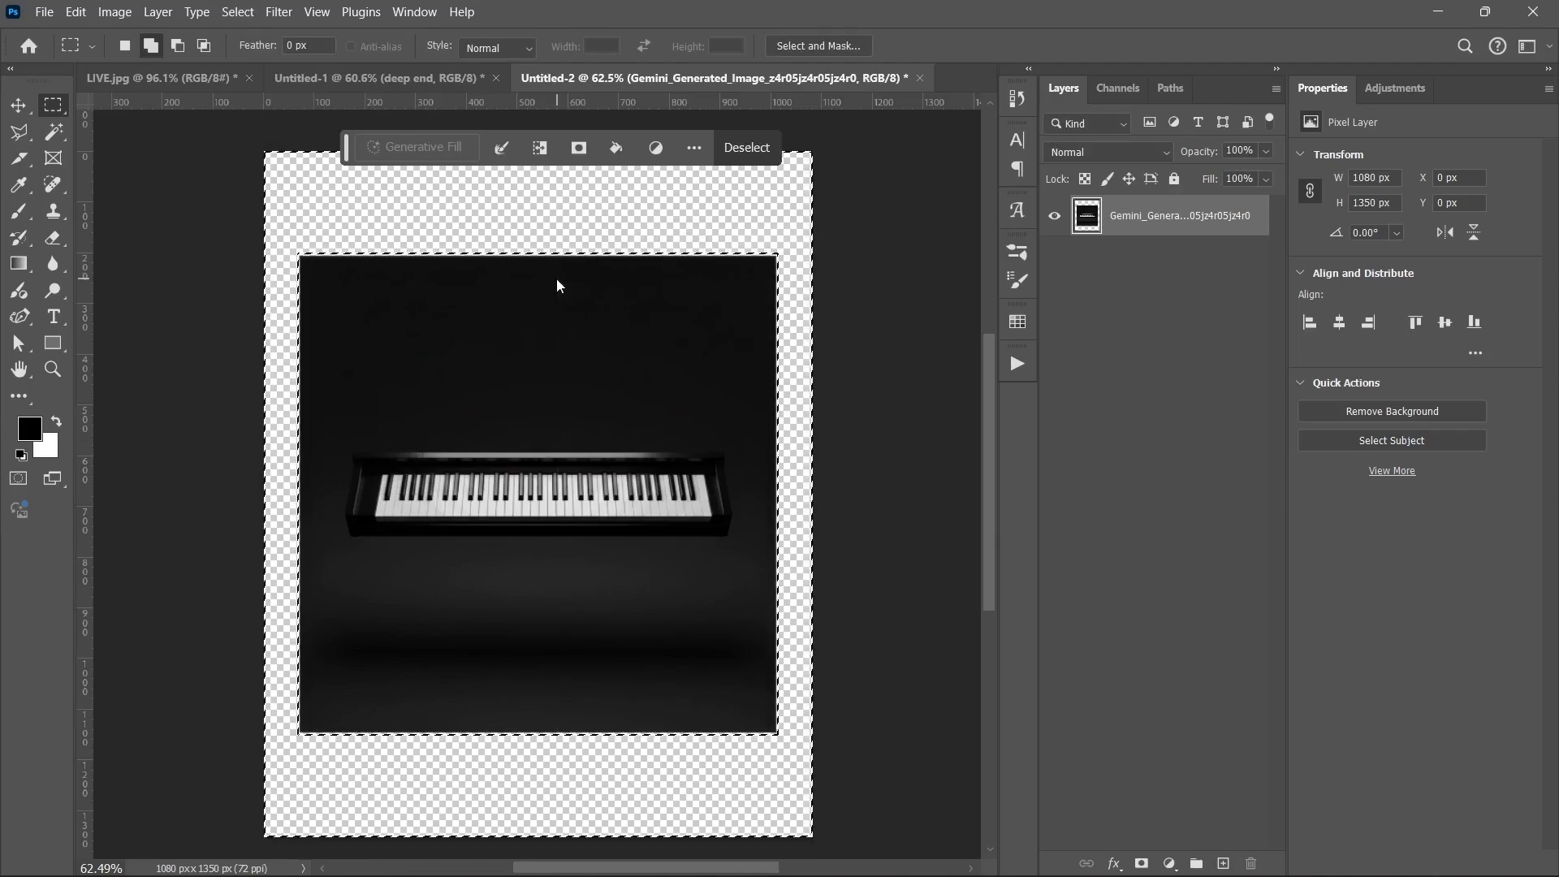
Try to expand the border selection by 3 pixels, without applying the effect at the canvas bounds.
click(238, 12)
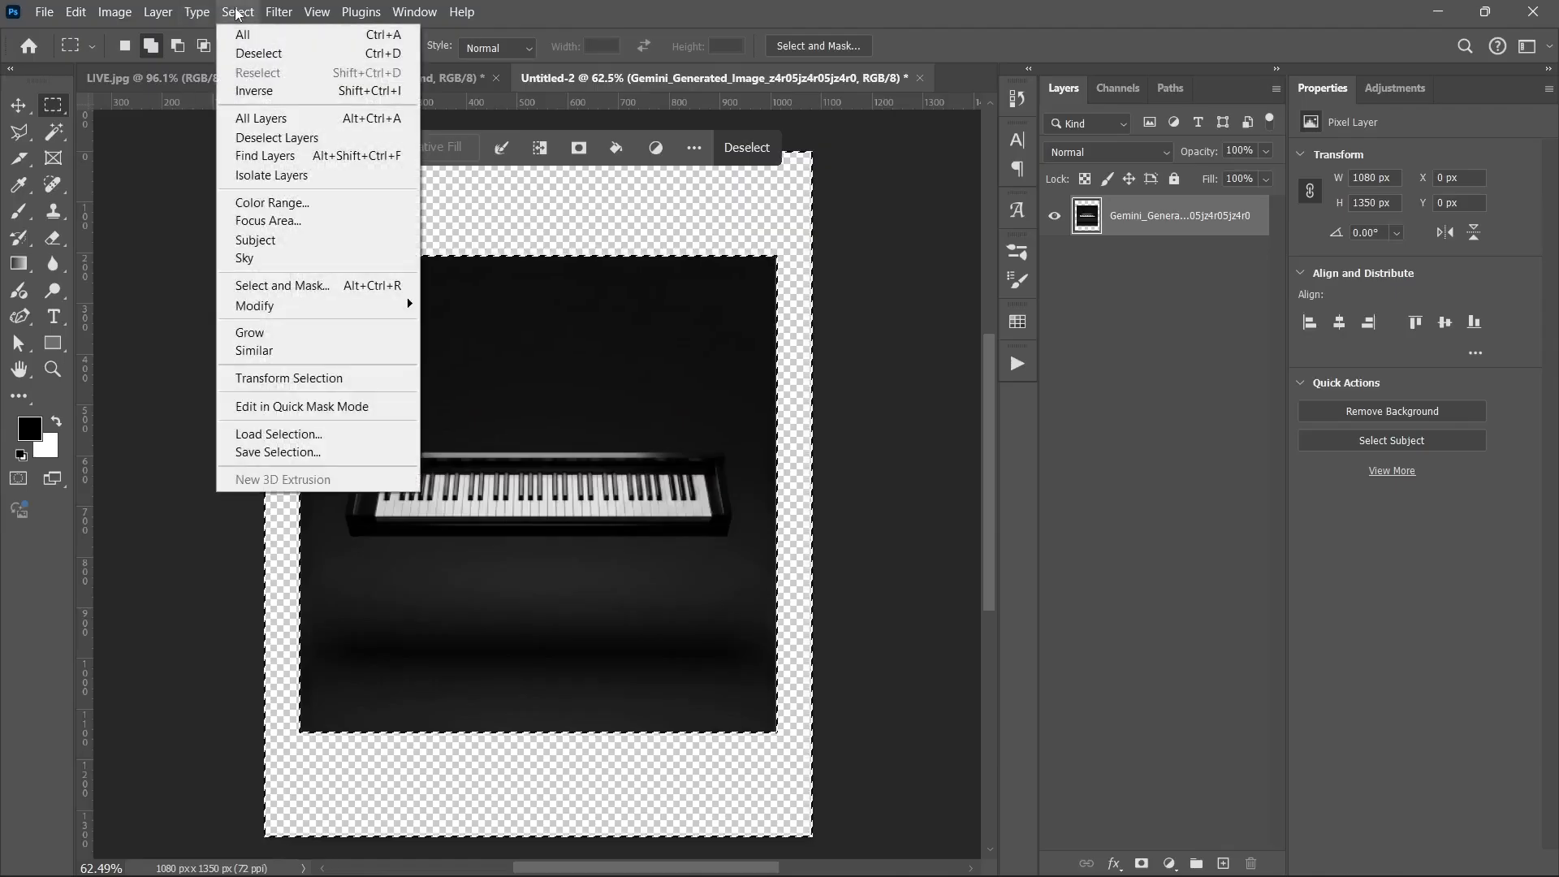
mouse_move(315, 306)
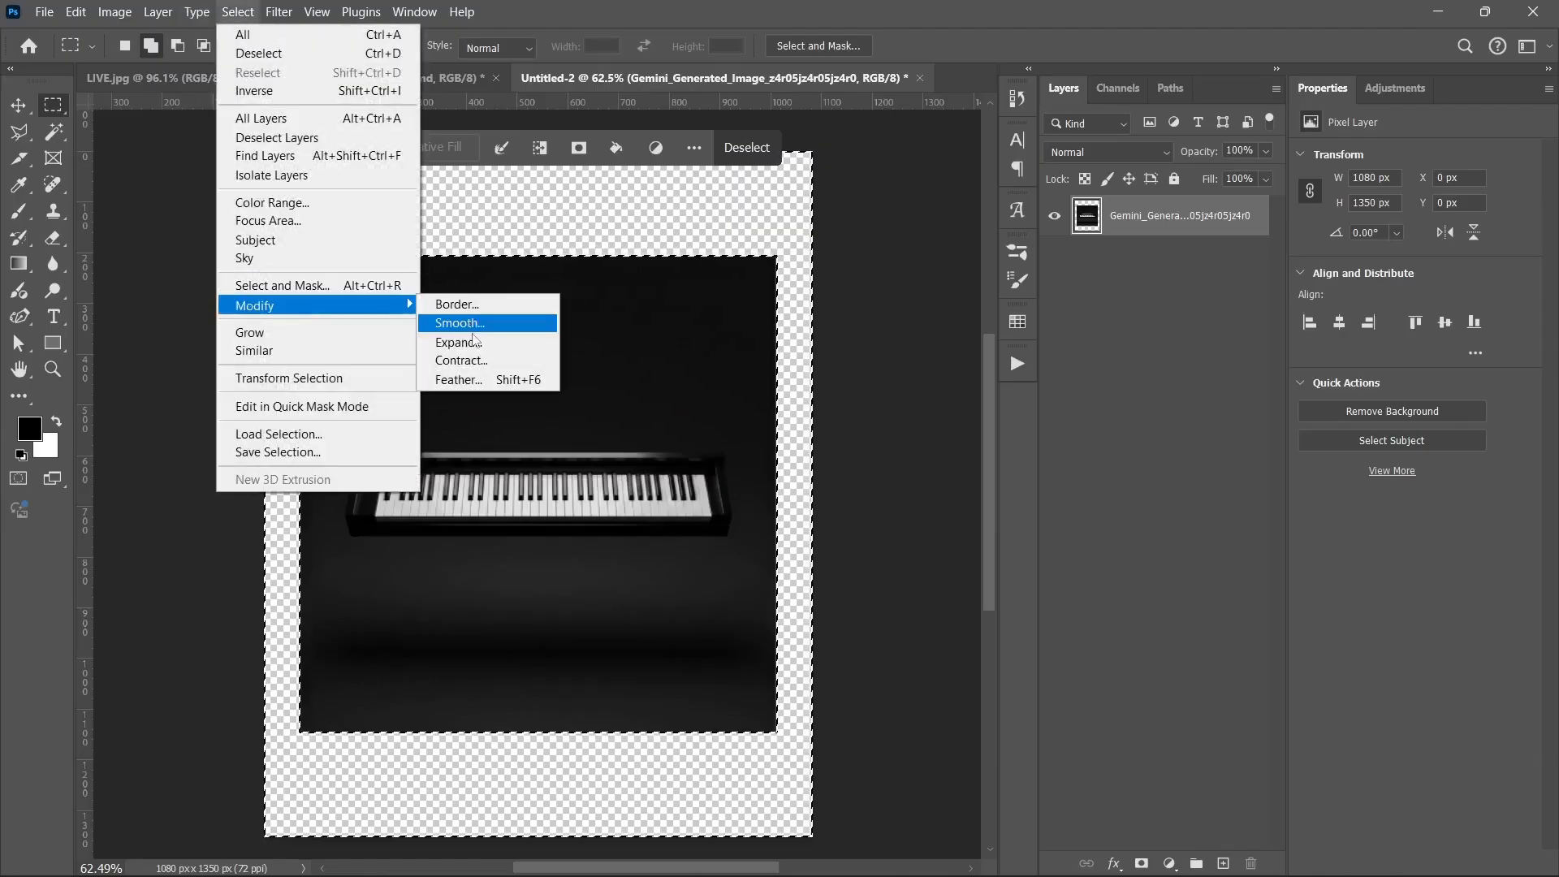
click(478, 344)
text(3)
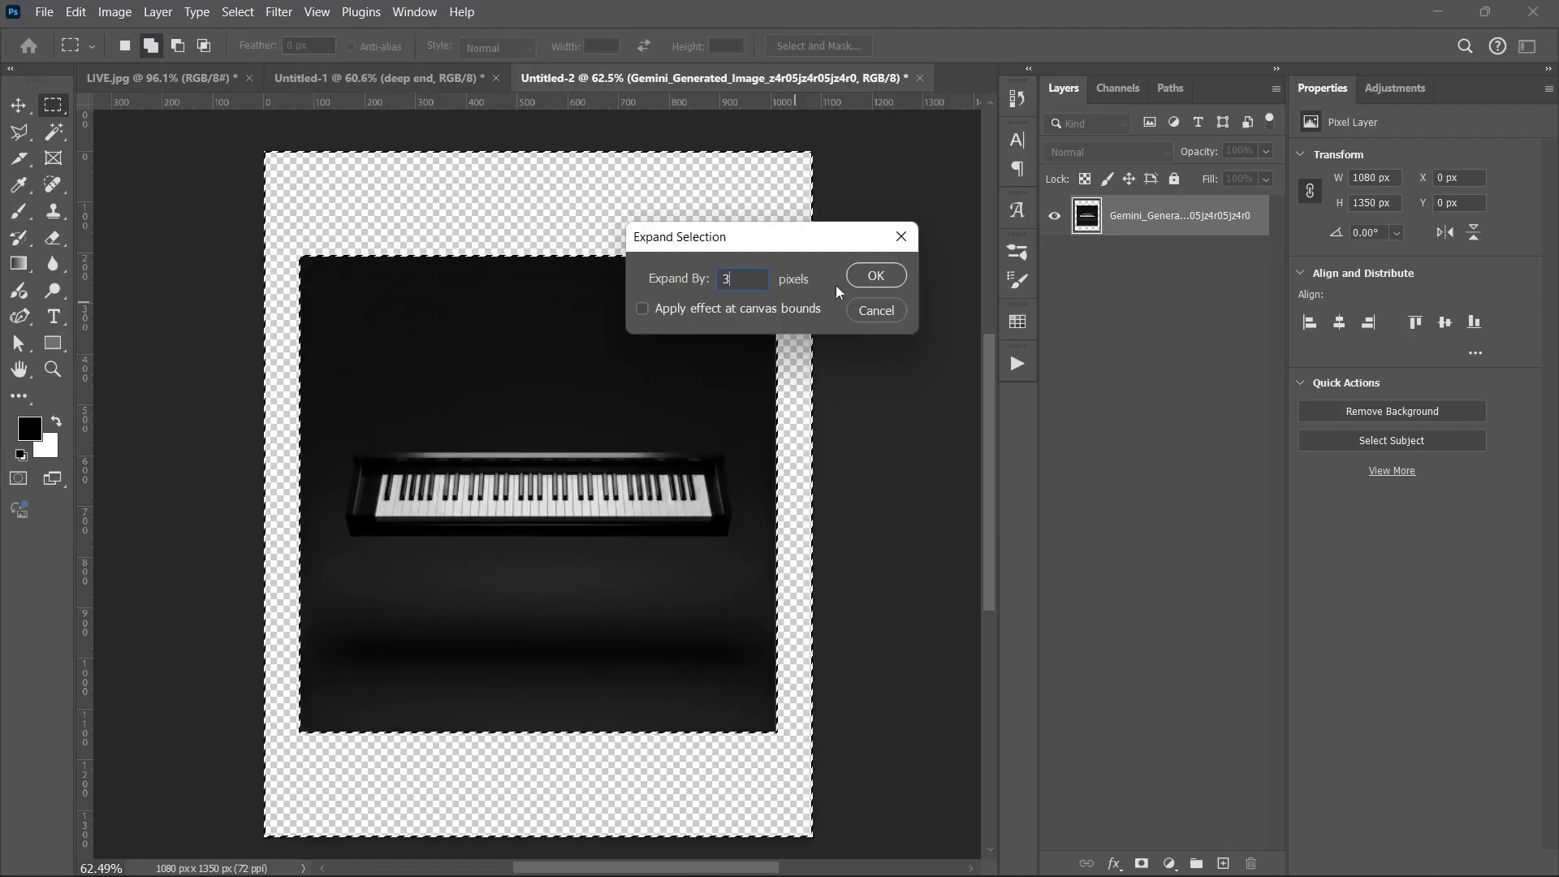
click(876, 276)
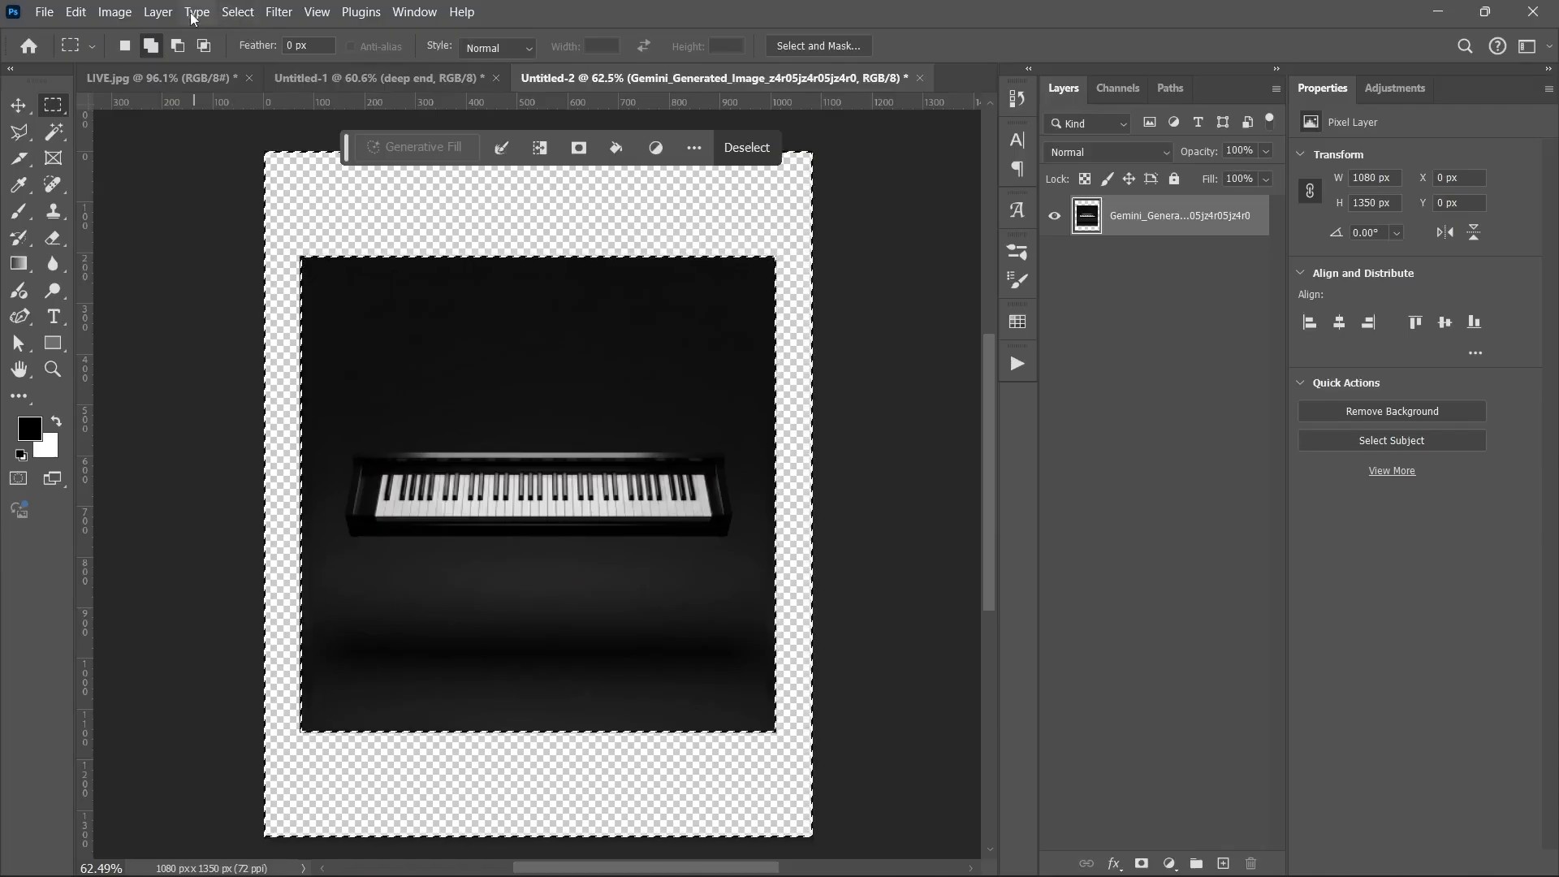
Expand the border selection by 10 pixels so that it overlaps the edges of the piano image.
click(235, 12)
mouse_move(294, 307)
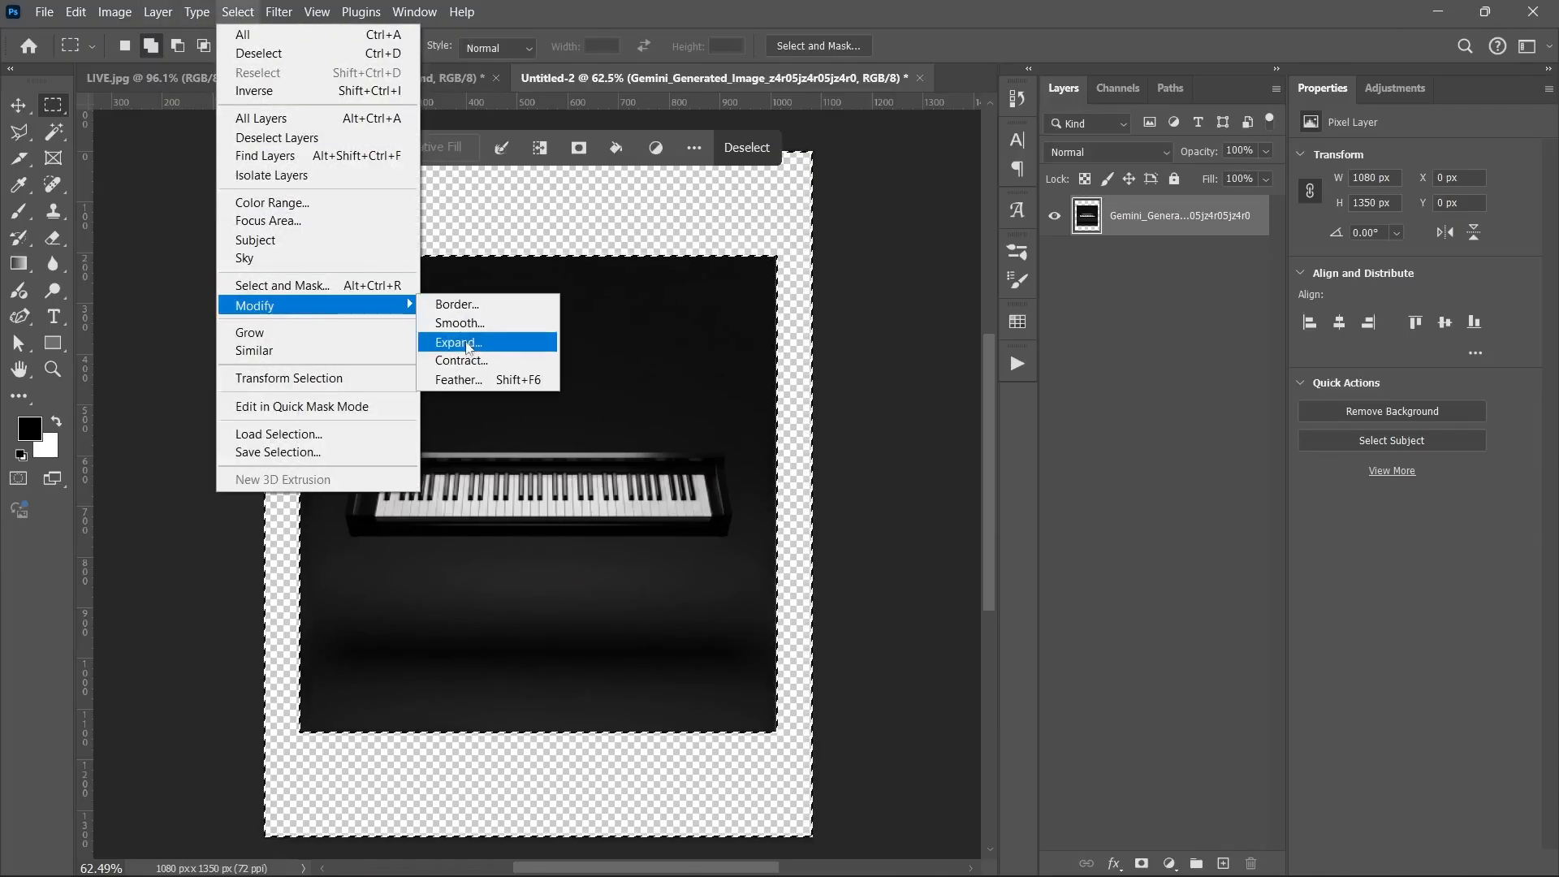
click(460, 342)
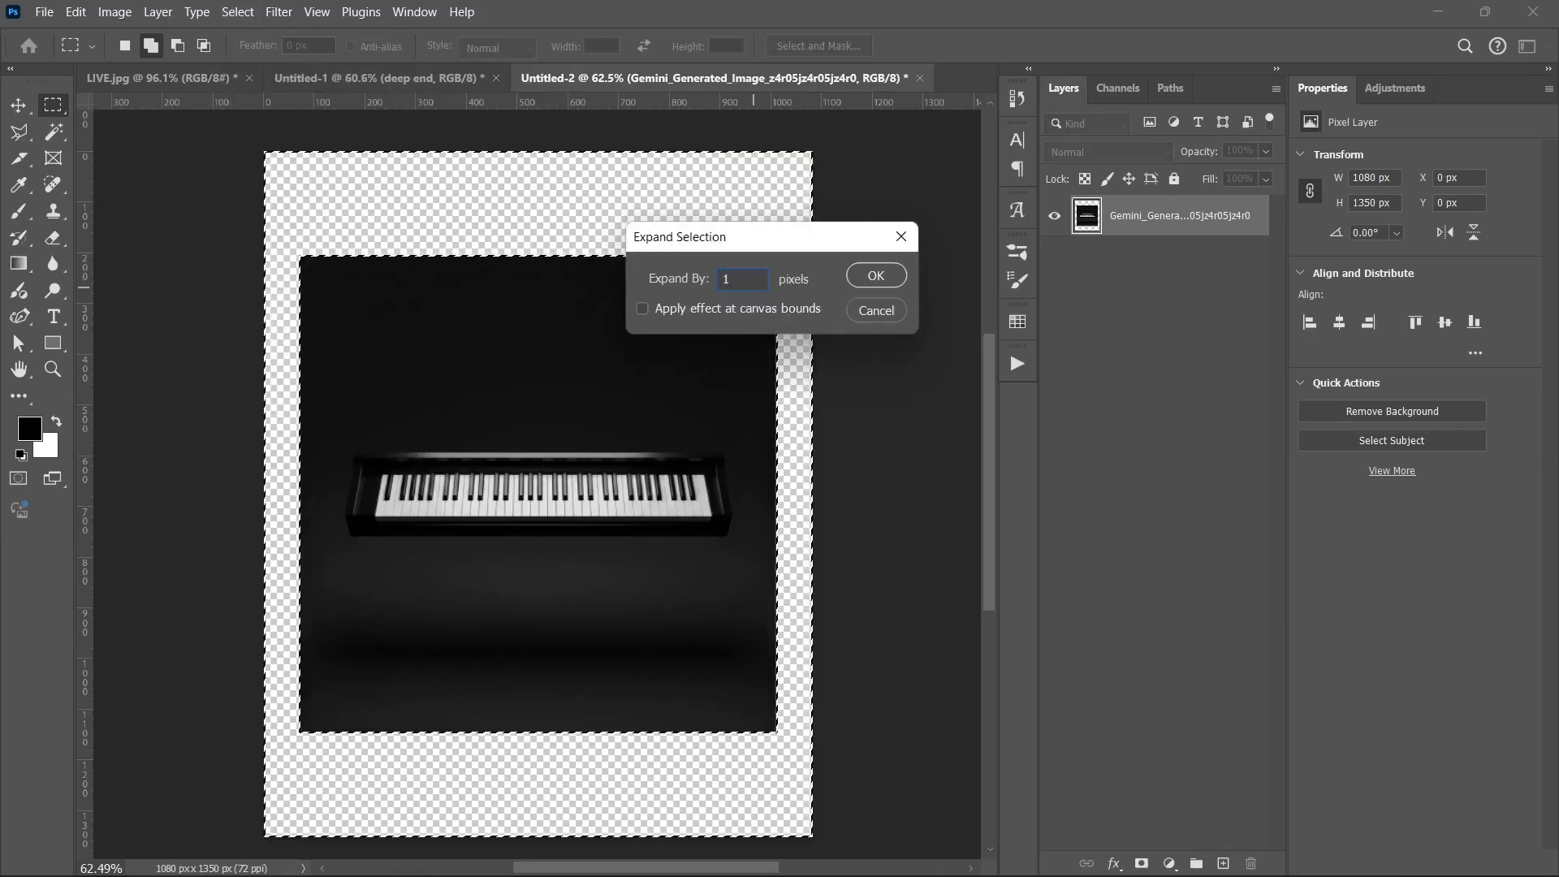
text(10)
key(Return)
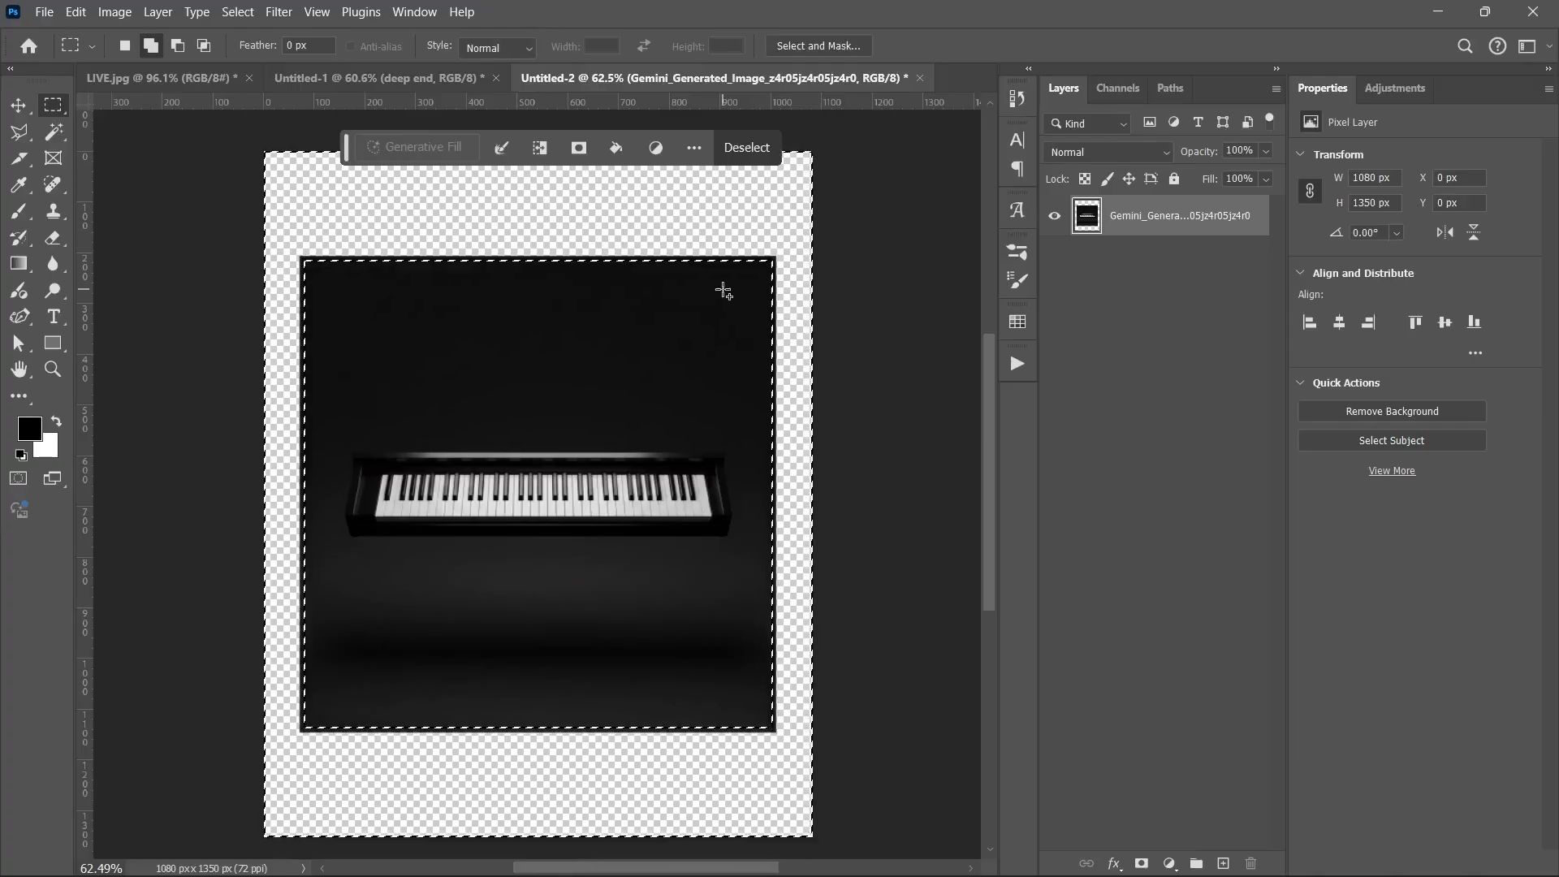
Fill the expanded border selection around the piano image with Content-Aware contents, deselect and check the blended edges.
key(shift+F5)
click(1144, 252)
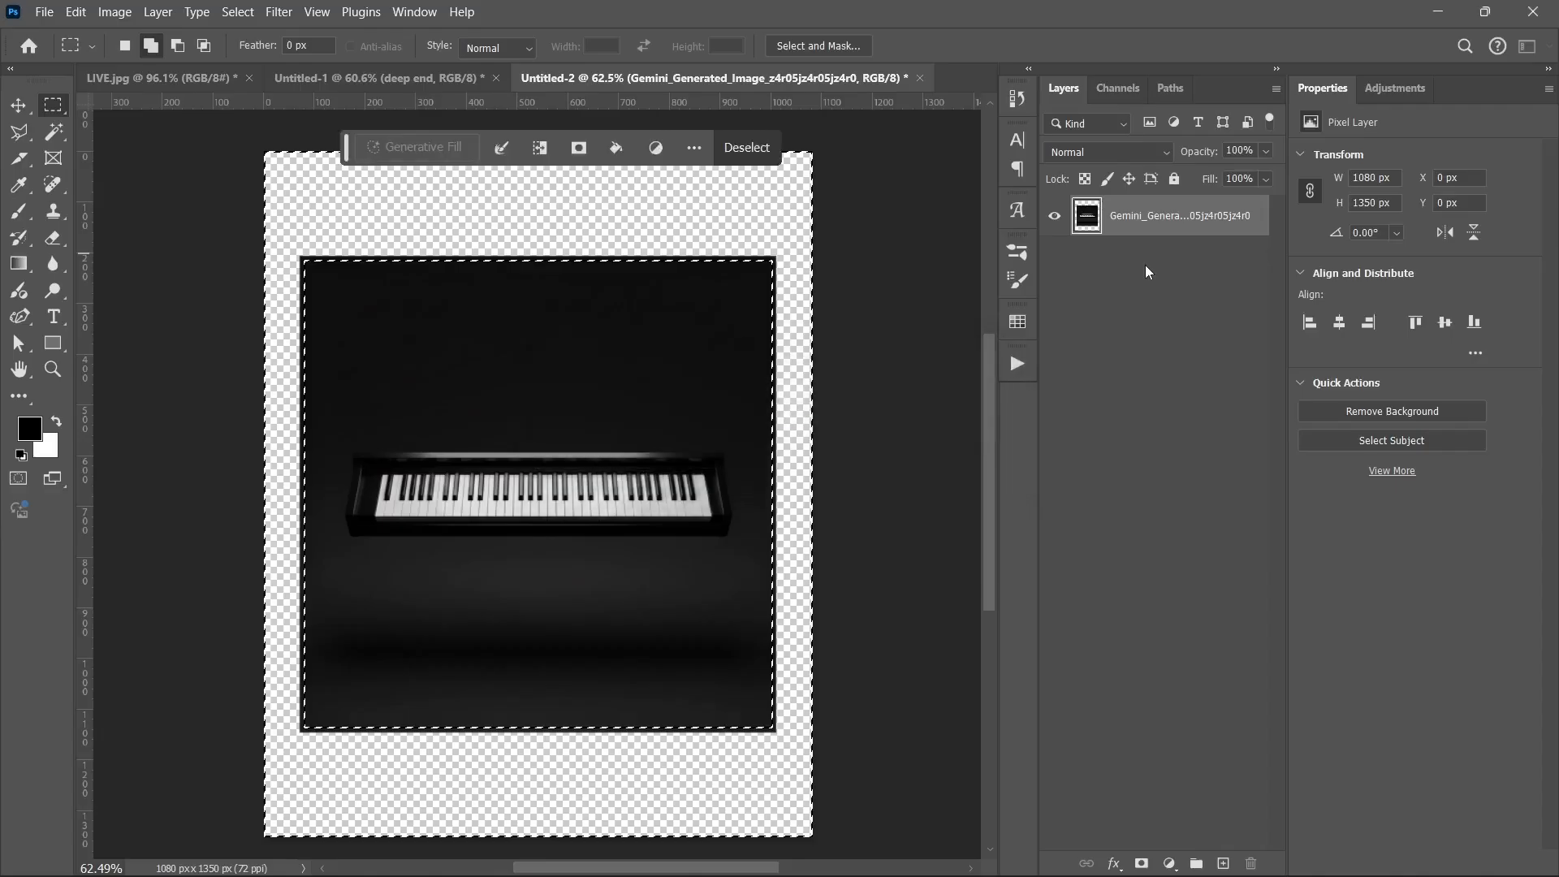
key(ctrl+d)
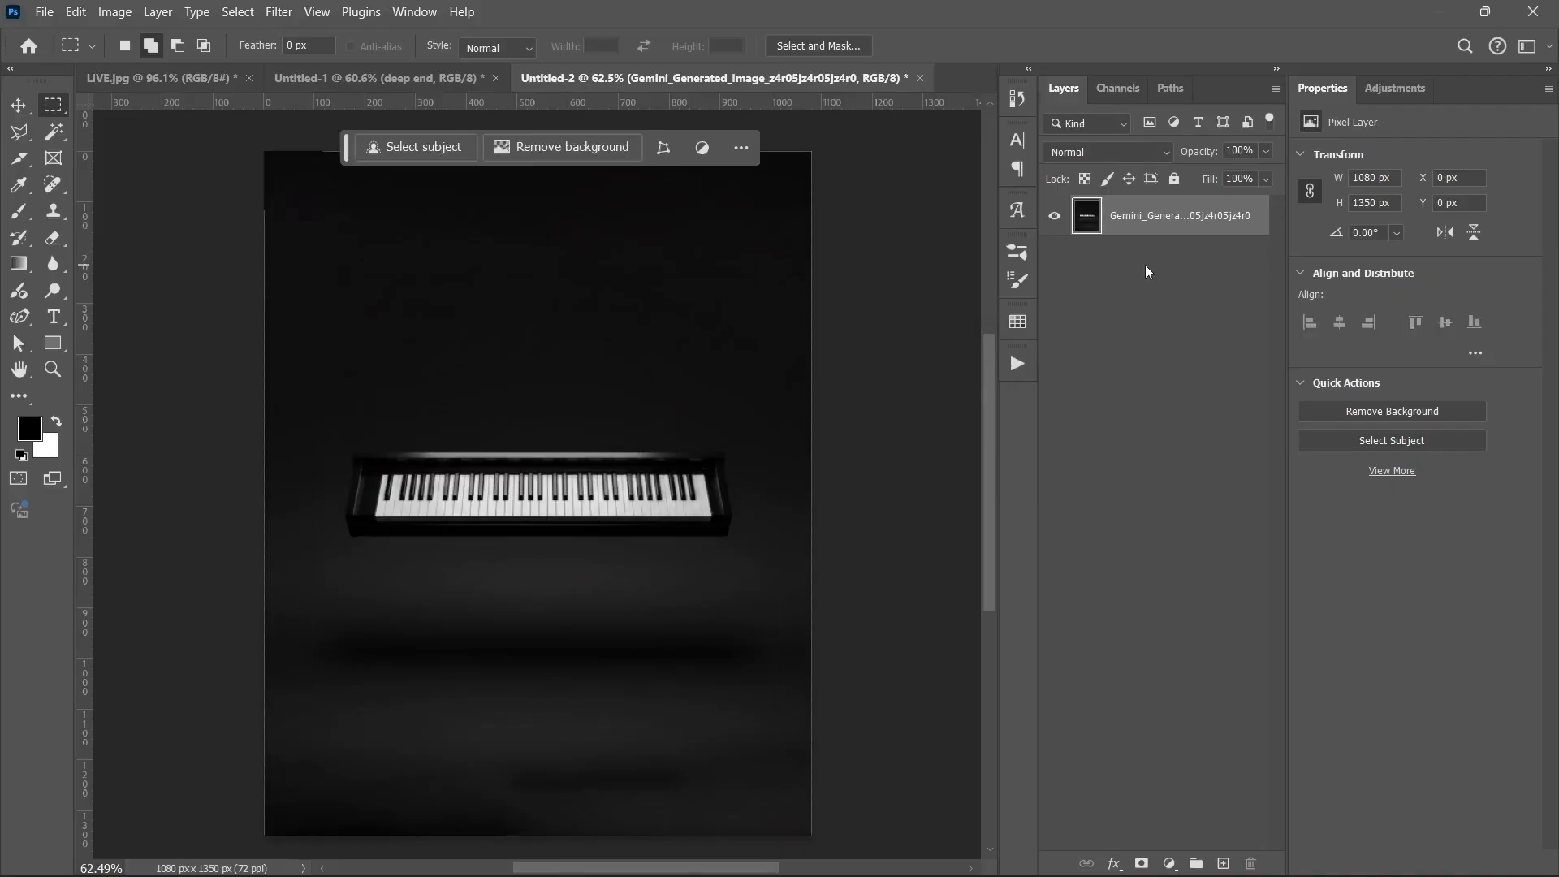
scroll(772, 314, down, 3)
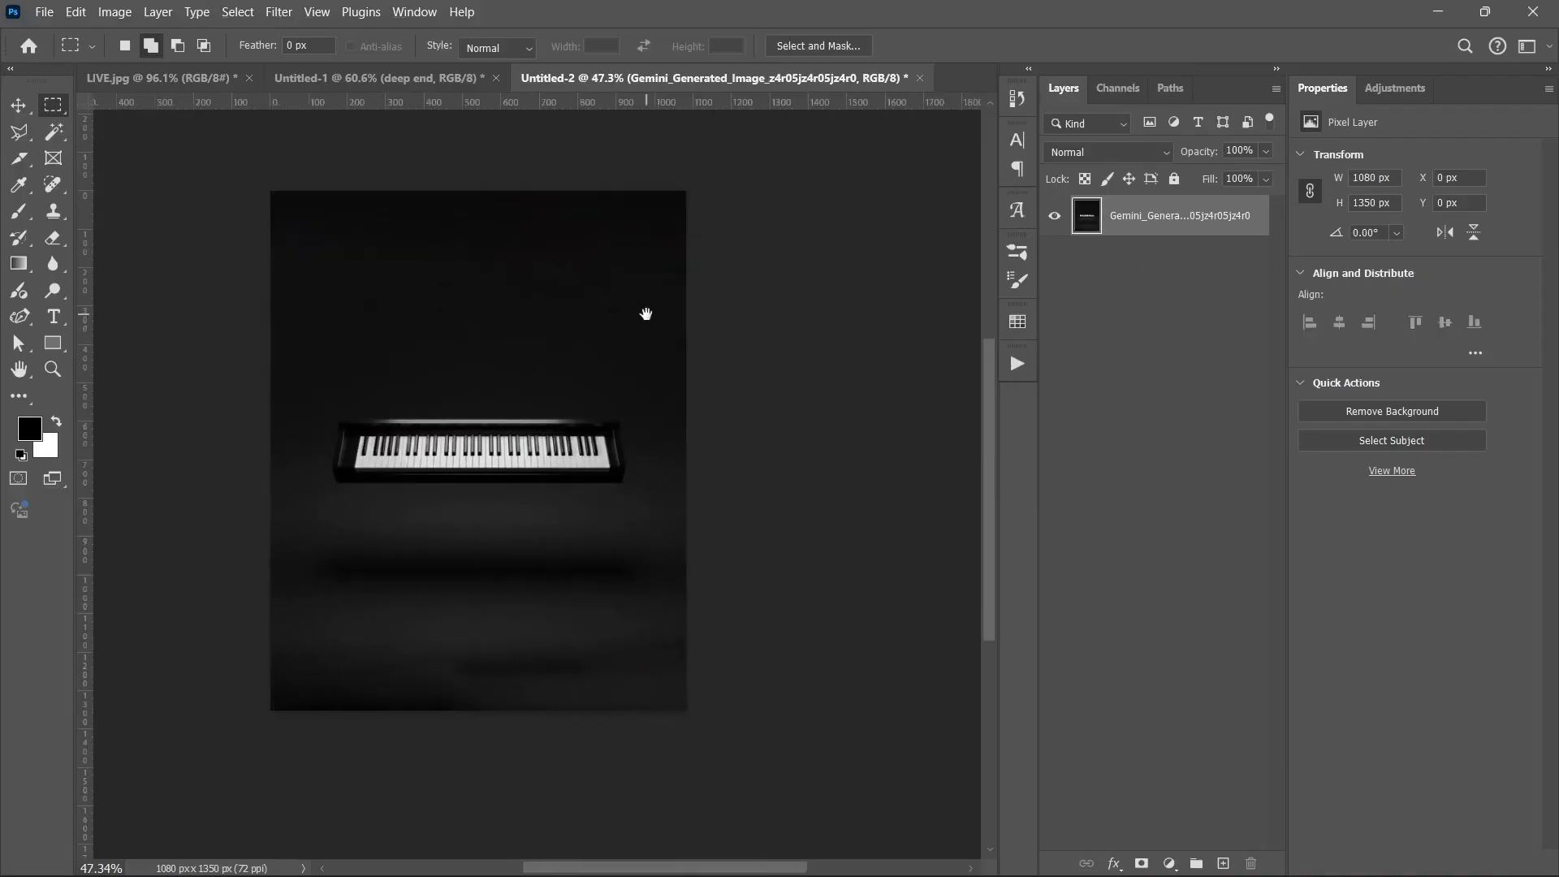
scroll(597, 353, up, 2)
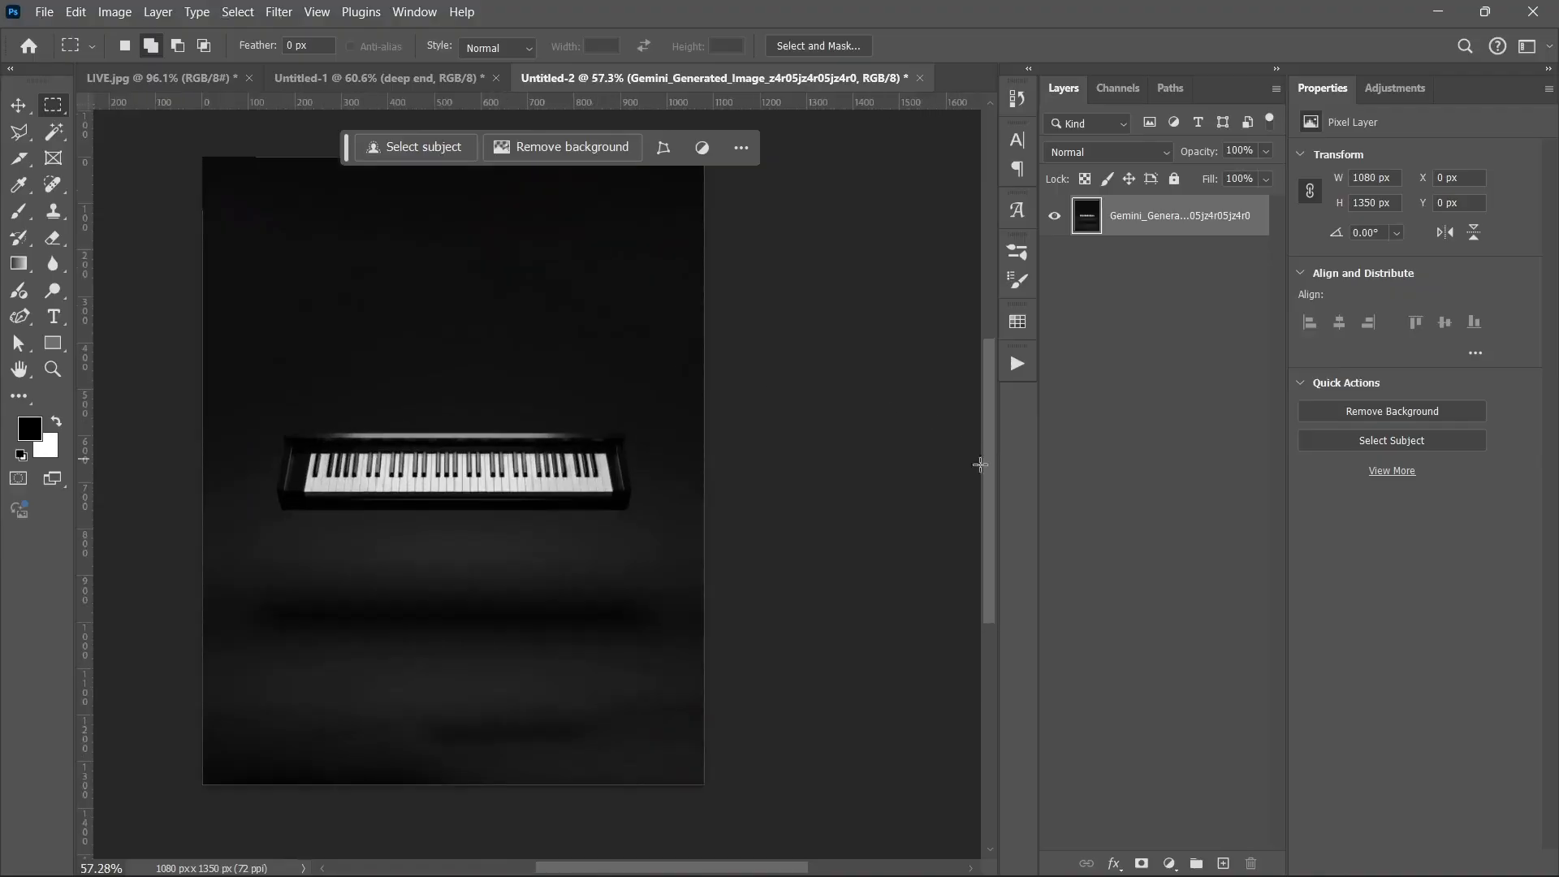
scroll(661, 338, down, 1)
drag(560, 351, 567, 364)
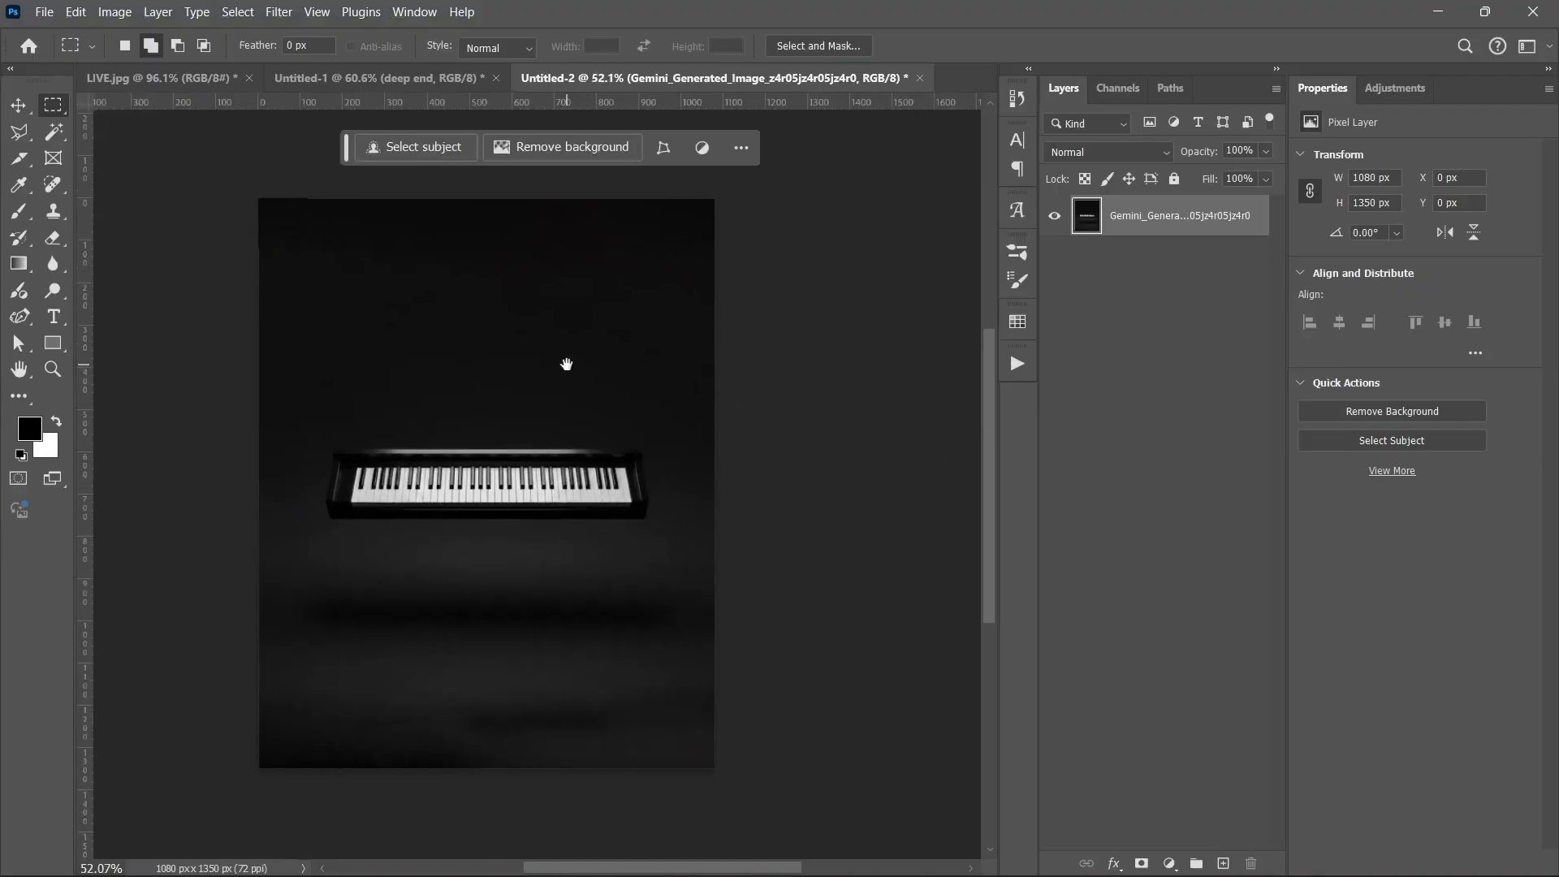